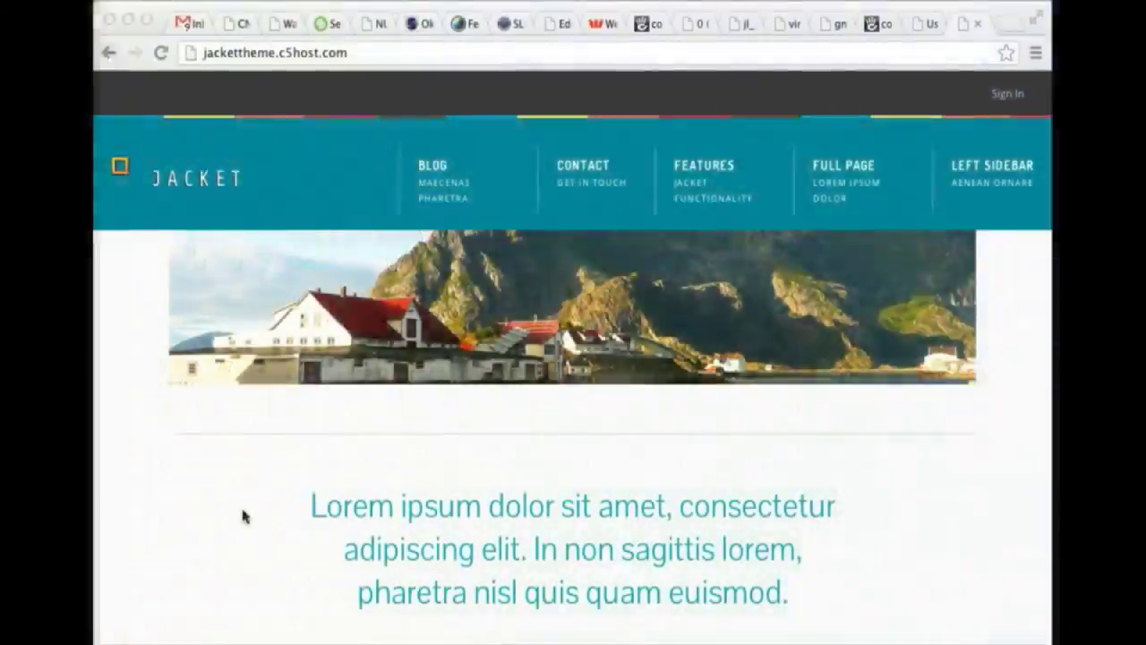
Browse the Jacket homepage, briefly expanding and collapsing the Hello World post preview.
{"action": "scroll", "coordinate": [320, 410], "scroll_direction": "down", "scroll_amount": 1}
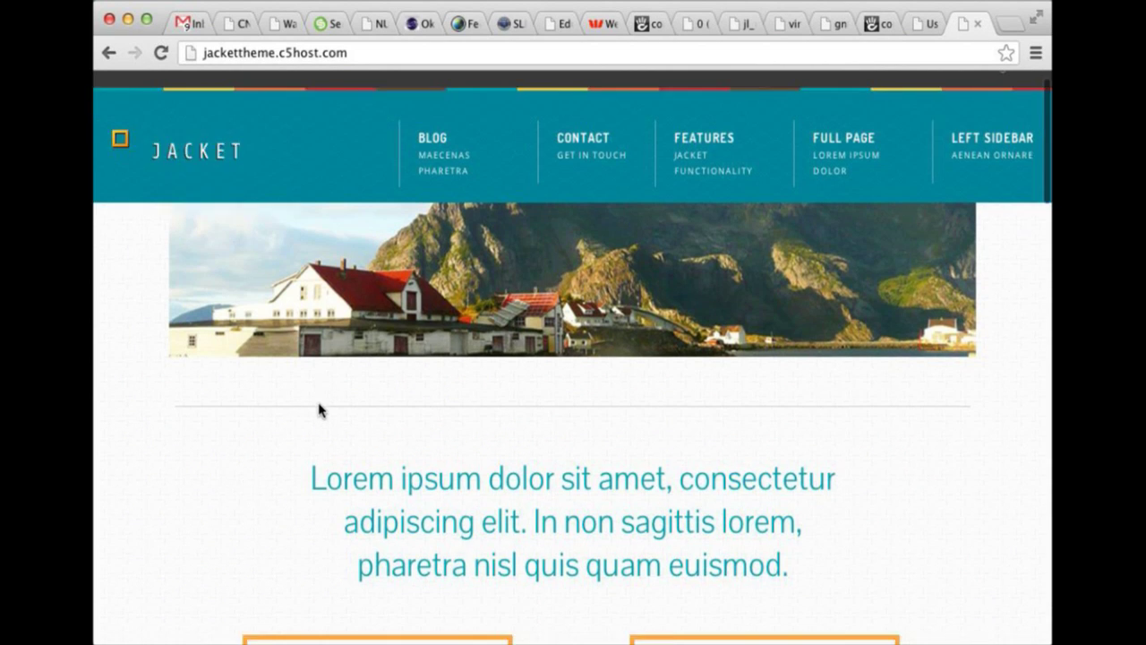
{"action": "scroll", "coordinate": [319, 403], "scroll_direction": "down", "scroll_amount": 3}
{"action": "scroll", "coordinate": [320, 403], "scroll_direction": "up", "scroll_amount": 4}
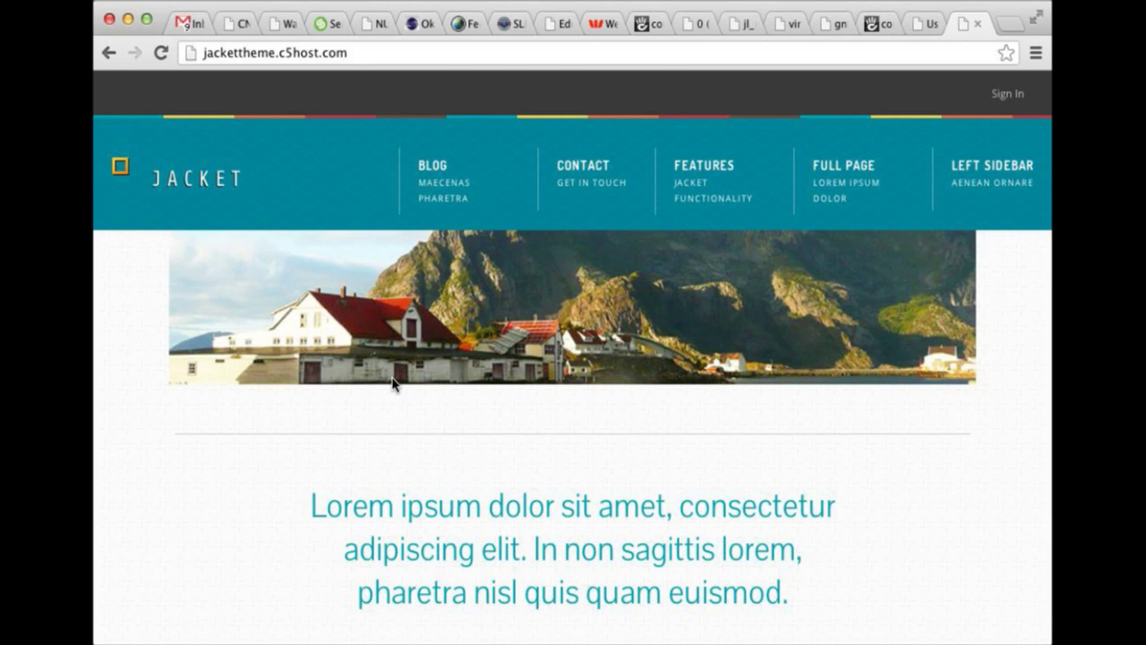
{"action": "scroll", "coordinate": [438, 372], "scroll_direction": "down", "scroll_amount": 5}
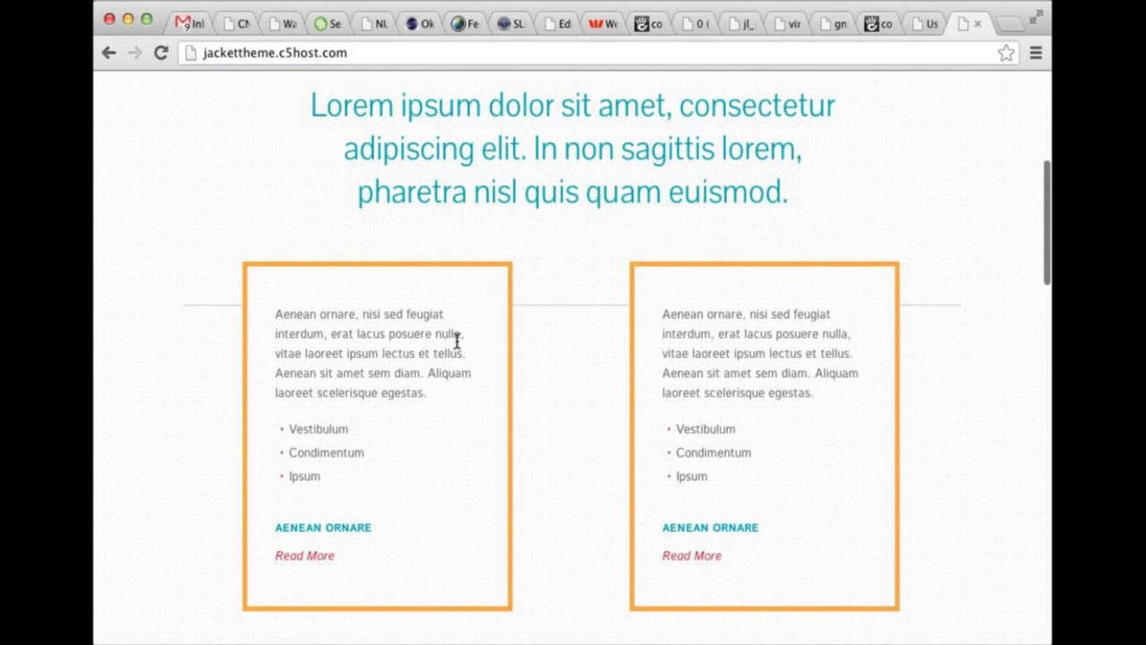
{"action": "scroll", "coordinate": [525, 325], "scroll_direction": "down", "scroll_amount": 10}
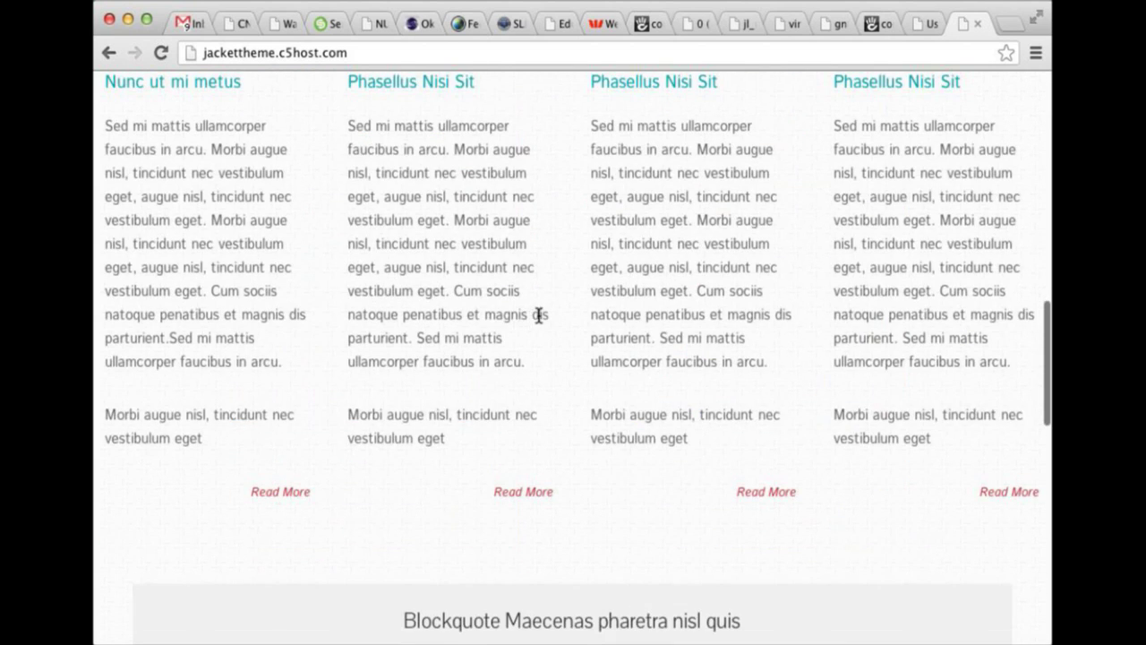
{"action": "scroll", "coordinate": [537, 315], "scroll_direction": "up", "scroll_amount": 1}
{"action": "scroll", "coordinate": [540, 314], "scroll_direction": "down", "scroll_amount": 2}
{"action": "scroll", "coordinate": [544, 304], "scroll_direction": "down", "scroll_amount": 10}
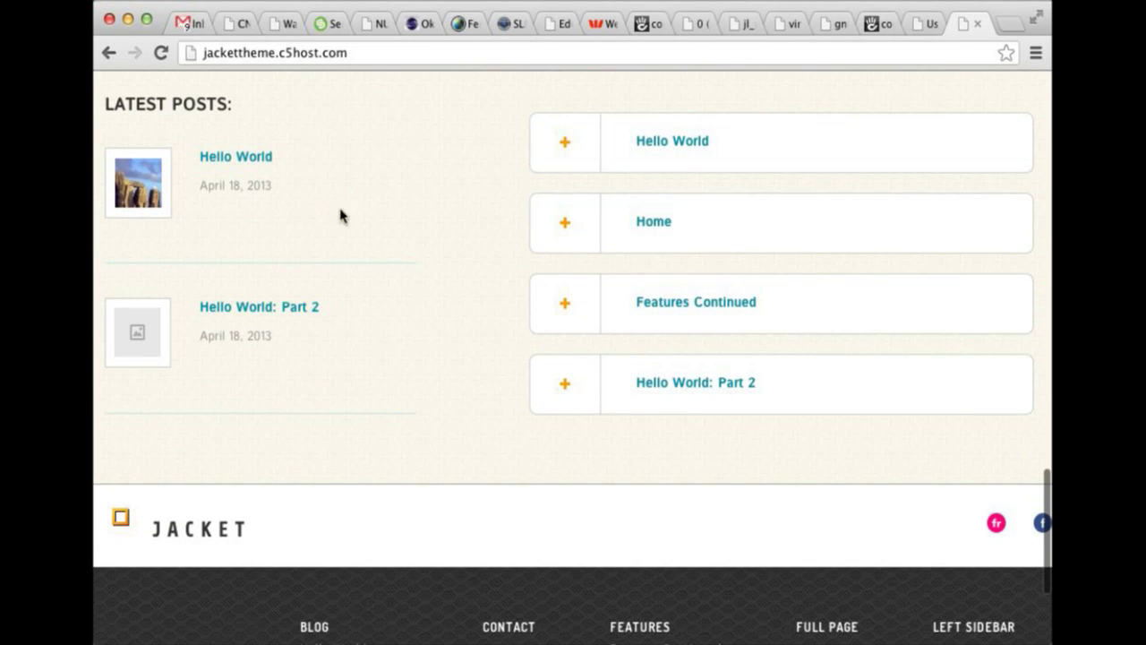
{"action": "left_click", "coordinate": [564, 158]}
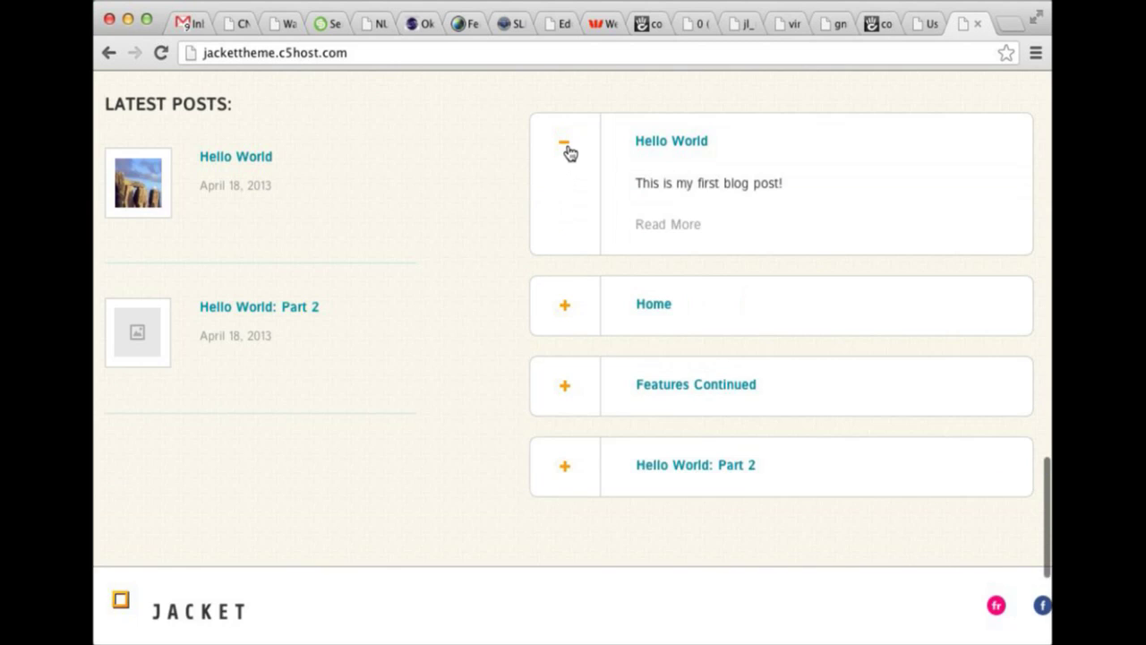
{"action": "left_click", "coordinate": [565, 148]}
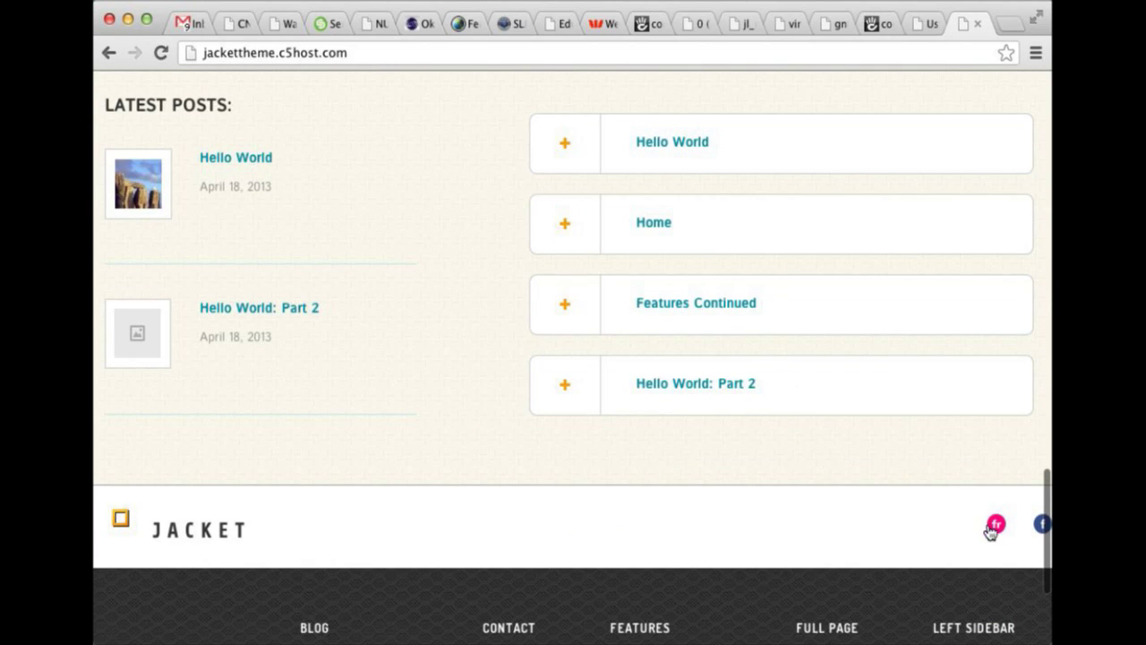
{"action": "scroll", "coordinate": [788, 515], "scroll_direction": "down", "scroll_amount": 3}
{"action": "scroll", "coordinate": [368, 412], "scroll_direction": "up", "scroll_amount": 20}
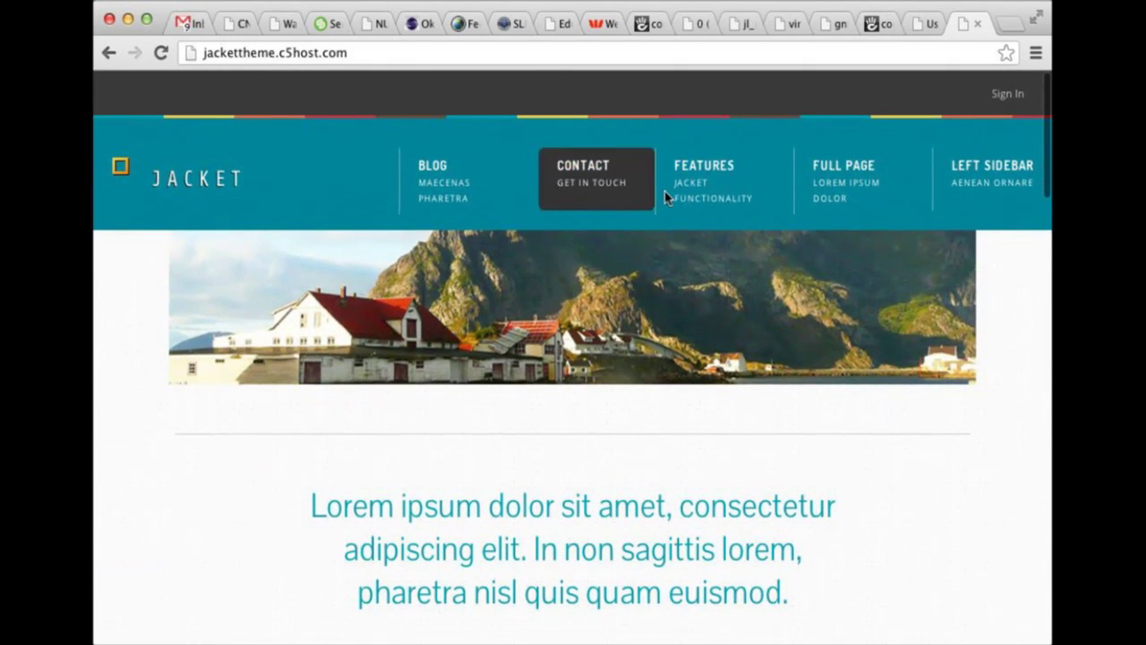
{"action": "mouse_move", "coordinate": [457, 188]}
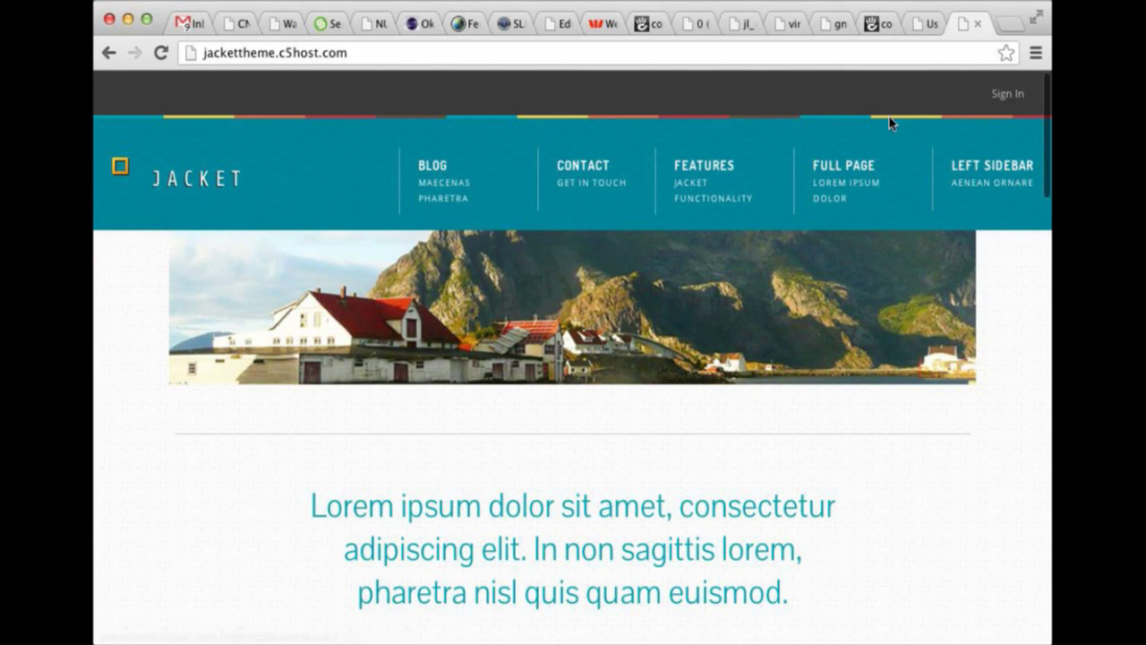
Sign in with the admin username and the account password.
{"action": "left_click", "coordinate": [1012, 94]}
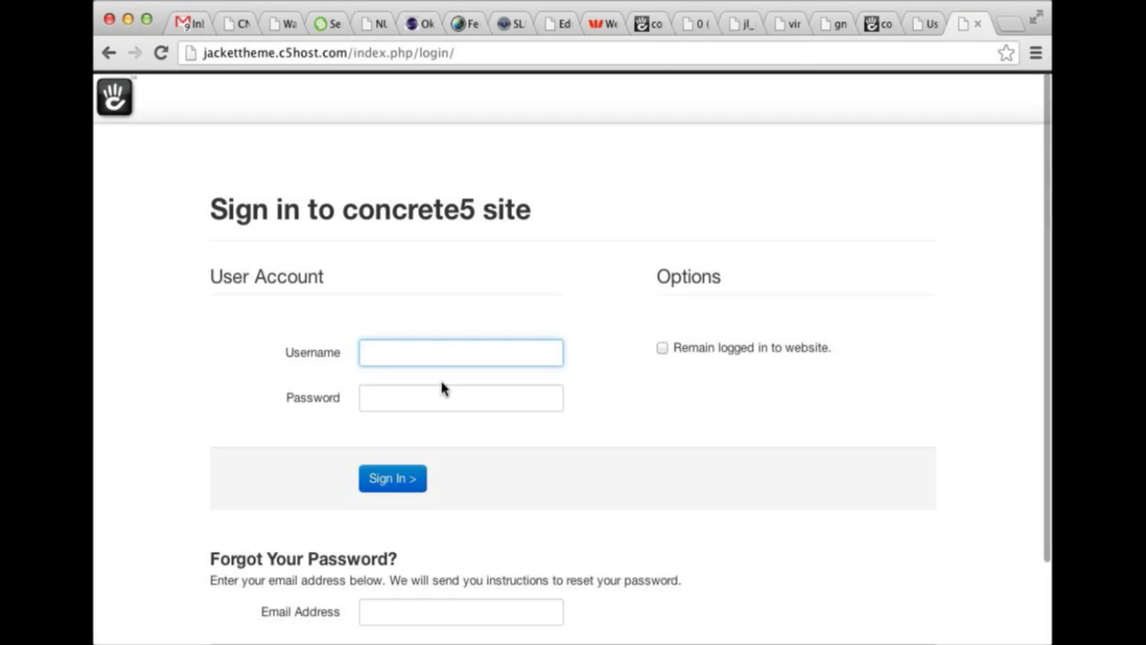
{"action": "key", "text": "Tab"}
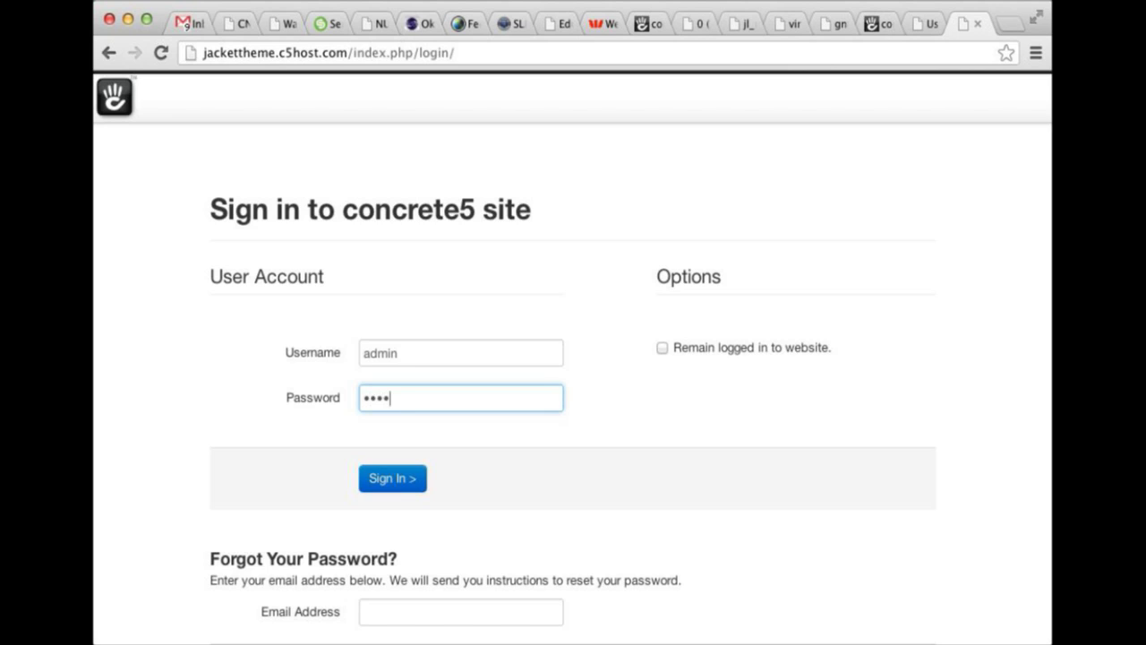
{"action": "key", "text": "super+a"}
{"action": "key", "text": "Return"}
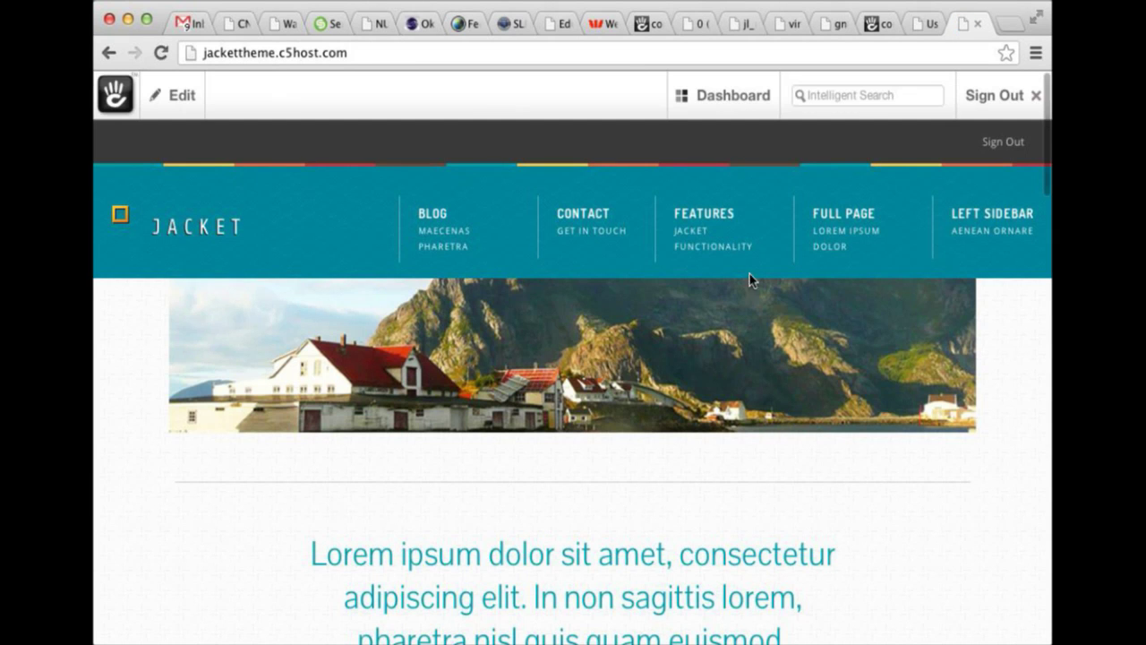
{"action": "mouse_move", "coordinate": [712, 260]}
{"action": "left_click", "coordinate": [179, 99]}
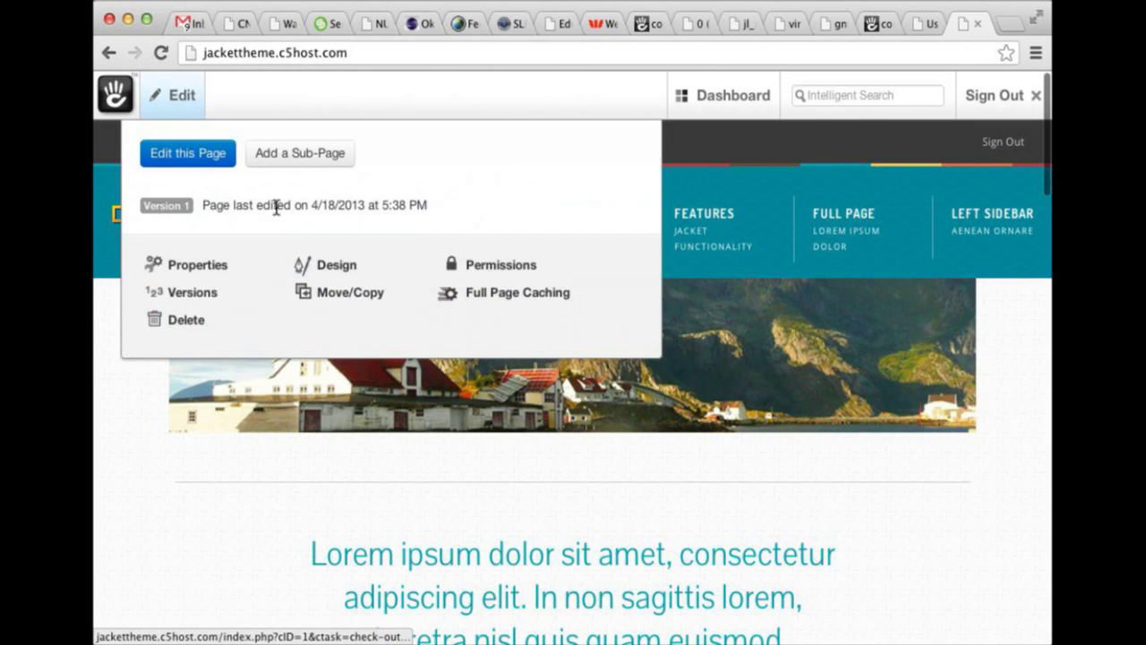
{"action": "left_click", "coordinate": [333, 267]}
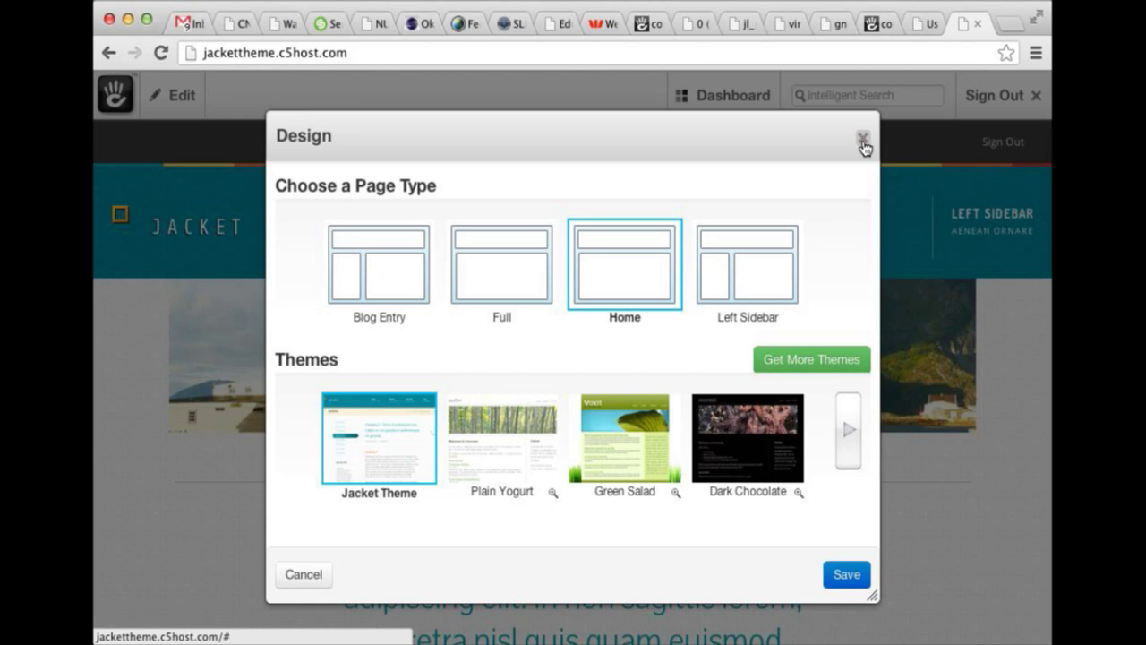
{"action": "left_click", "coordinate": [863, 143]}
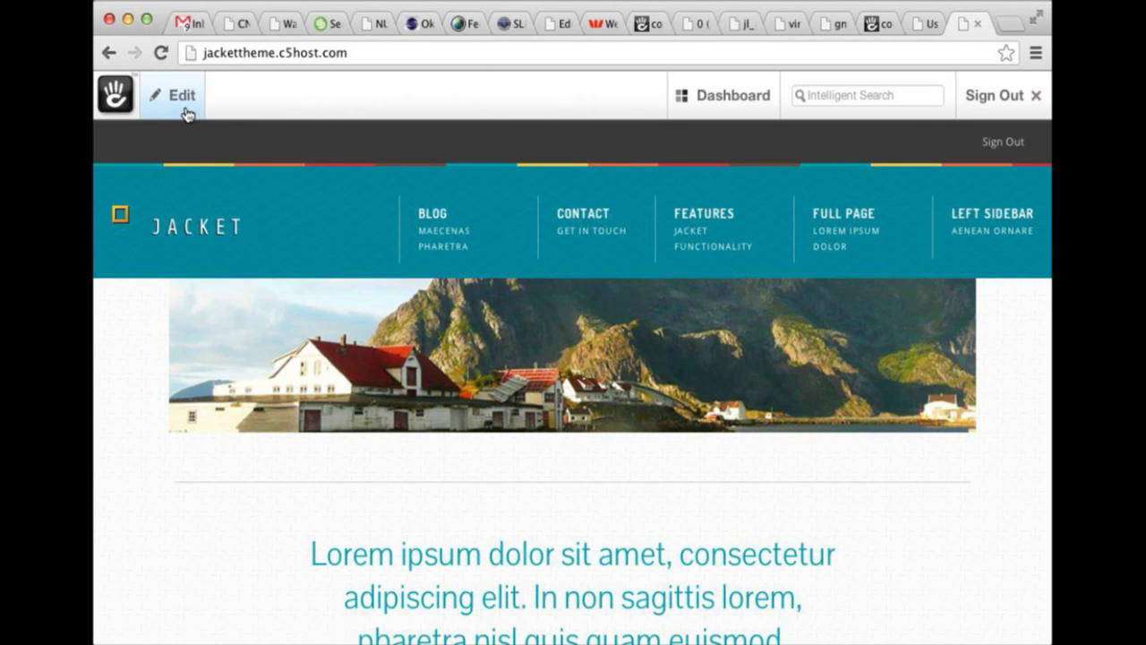
Switch the homepage to edit mode, then open and close the header Sign In block's settings.
{"action": "mouse_move", "coordinate": [184, 111]}
{"action": "left_click", "coordinate": [176, 155]}
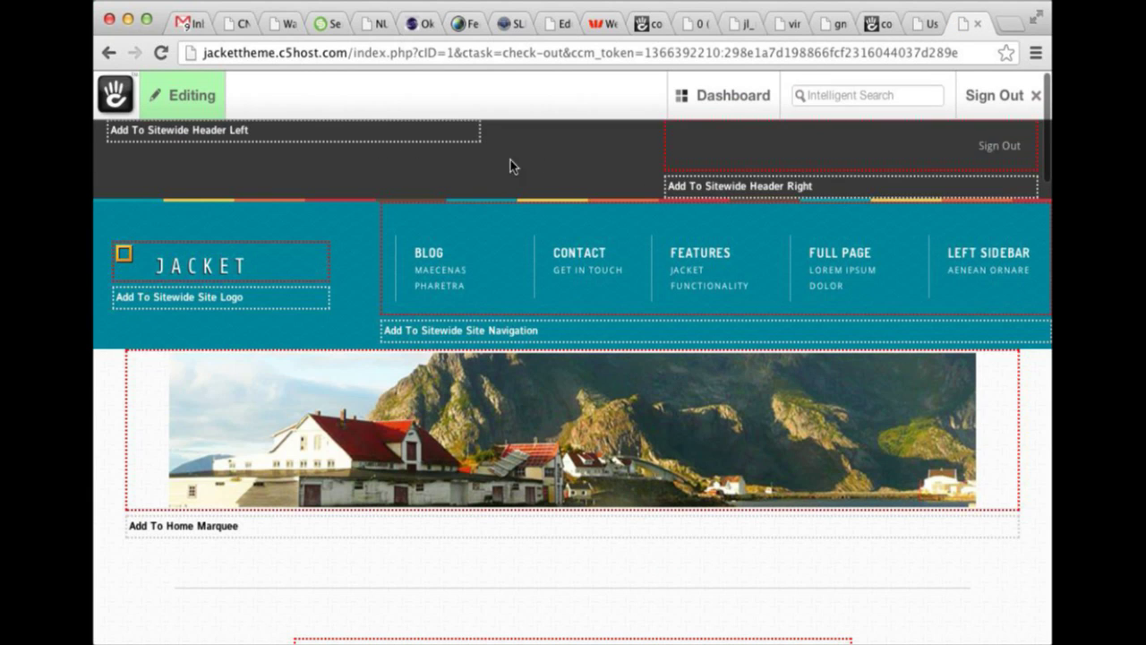
{"action": "left_click", "coordinate": [731, 158]}
{"action": "left_click", "coordinate": [725, 189]}
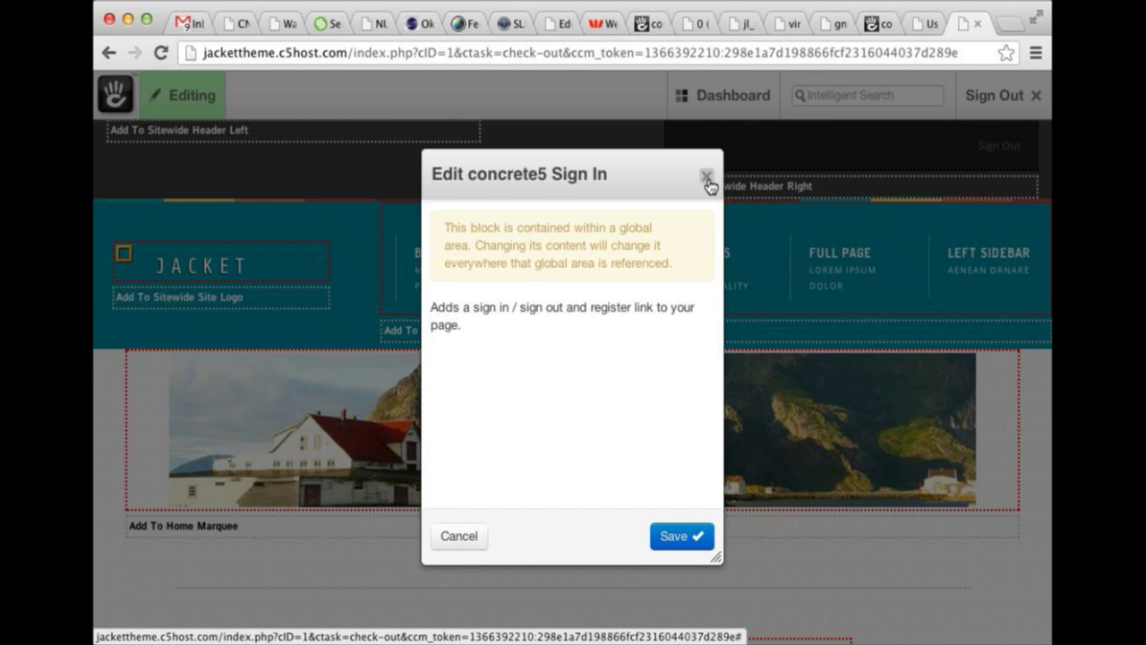
{"action": "left_click", "coordinate": [707, 177]}
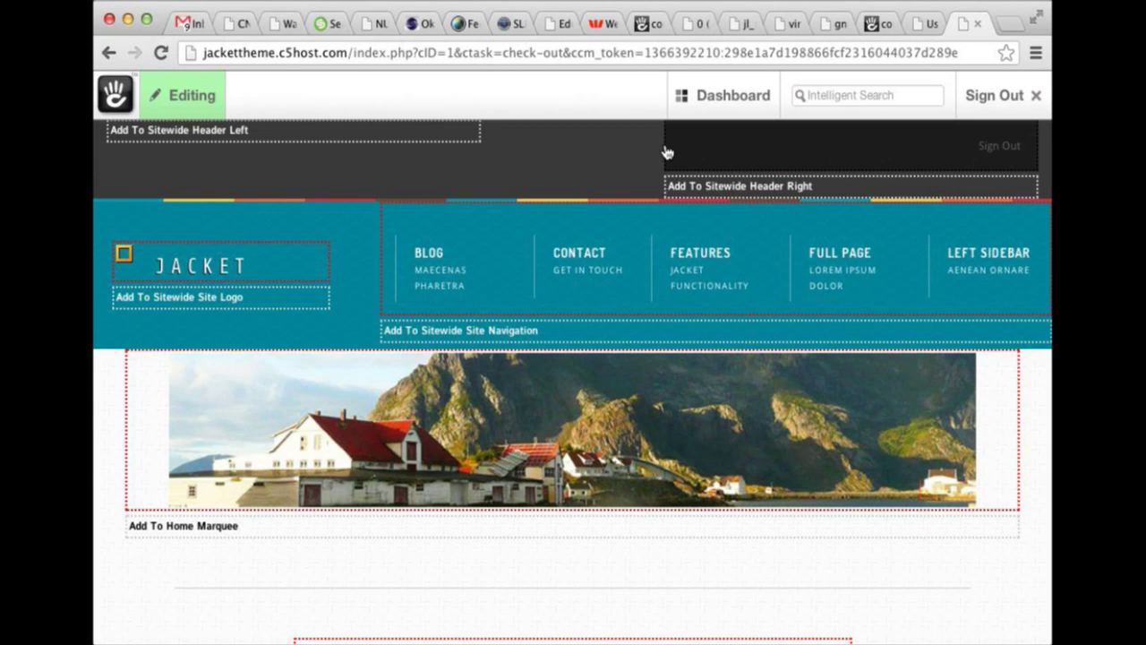
{"action": "scroll", "coordinate": [652, 144], "scroll_direction": "down", "scroll_amount": 2}
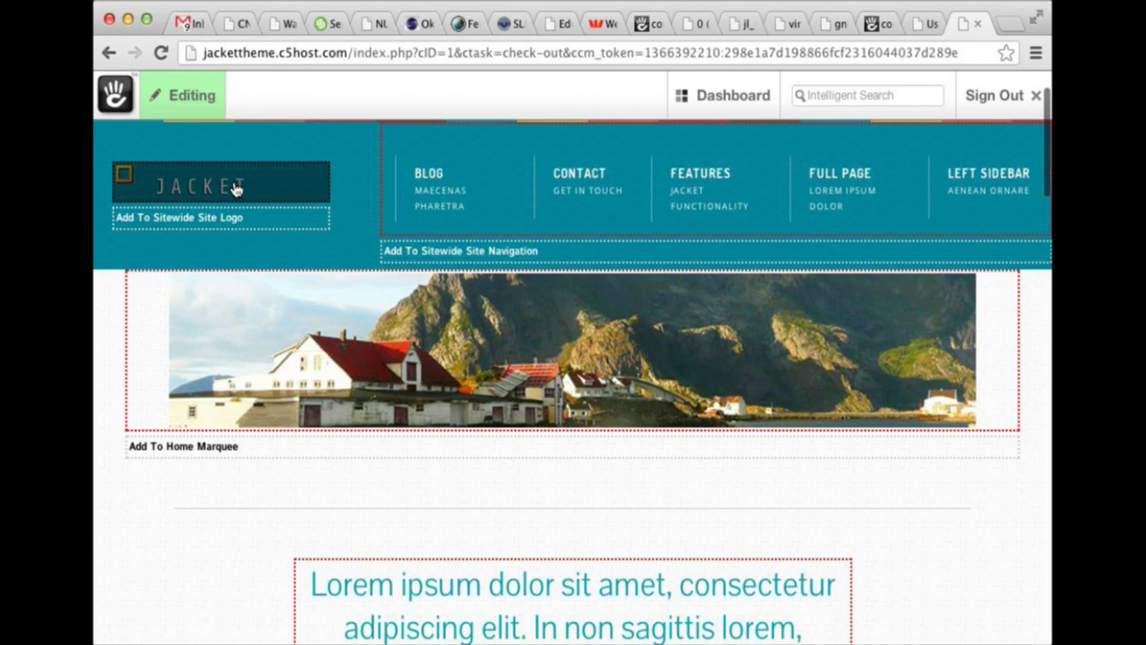
{"action": "left_click", "coordinate": [236, 185]}
{"action": "left_click", "coordinate": [235, 215]}
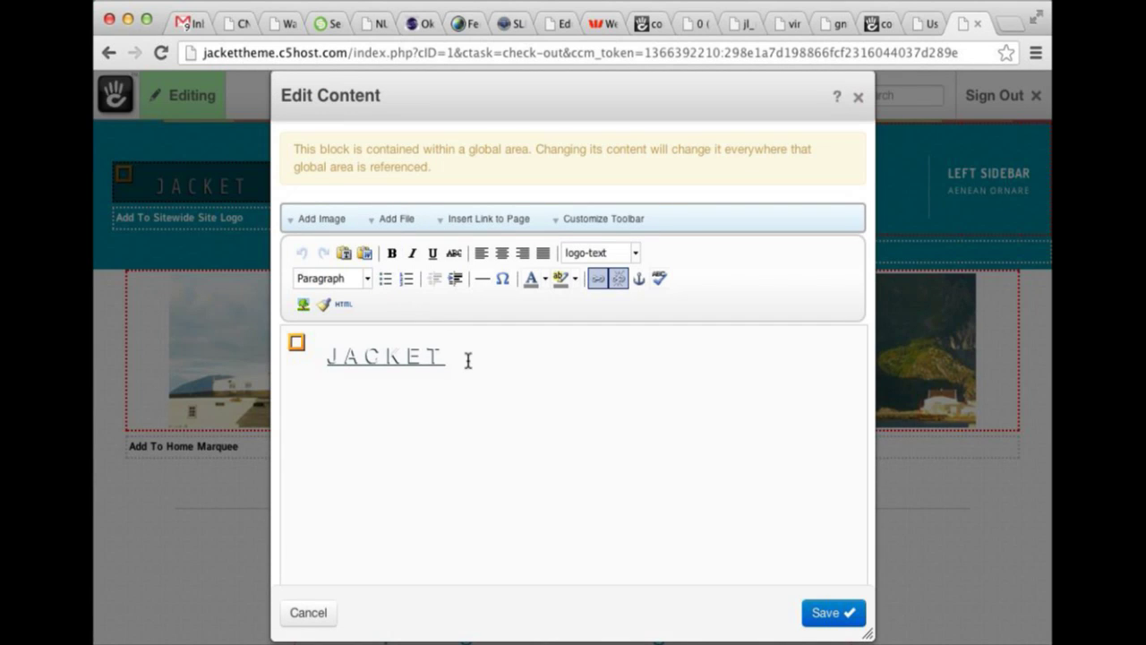
{"action": "left_click", "coordinate": [467, 358]}
{"action": "left_click", "coordinate": [409, 357]}
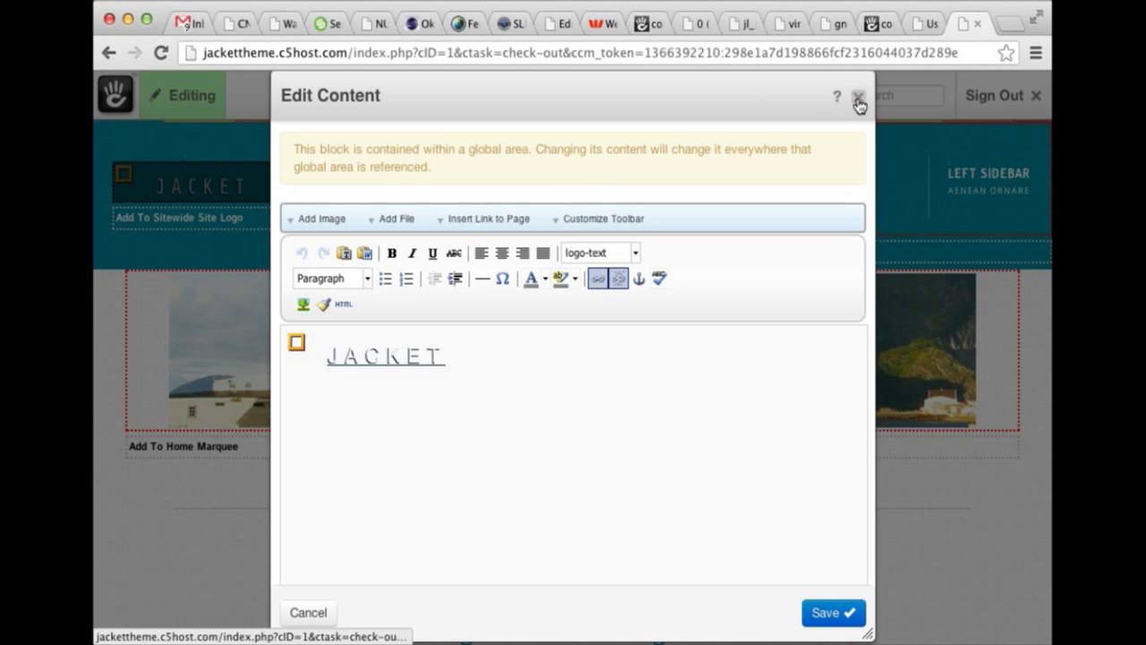
{"action": "left_click", "coordinate": [603, 257]}
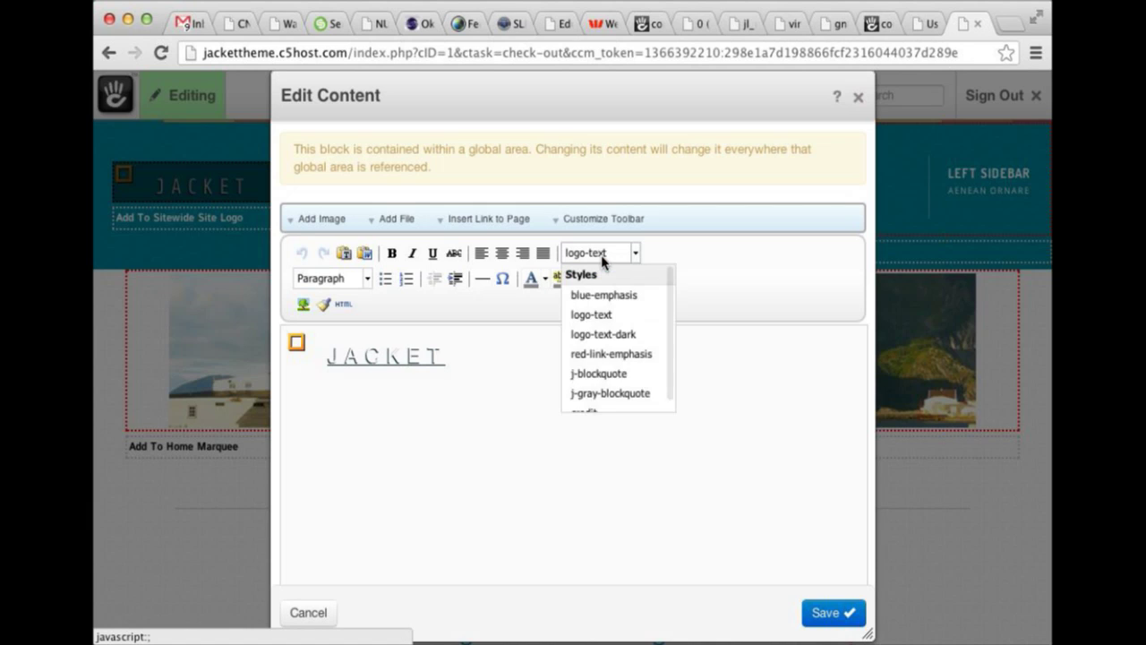
{"action": "left_click", "coordinate": [387, 356]}
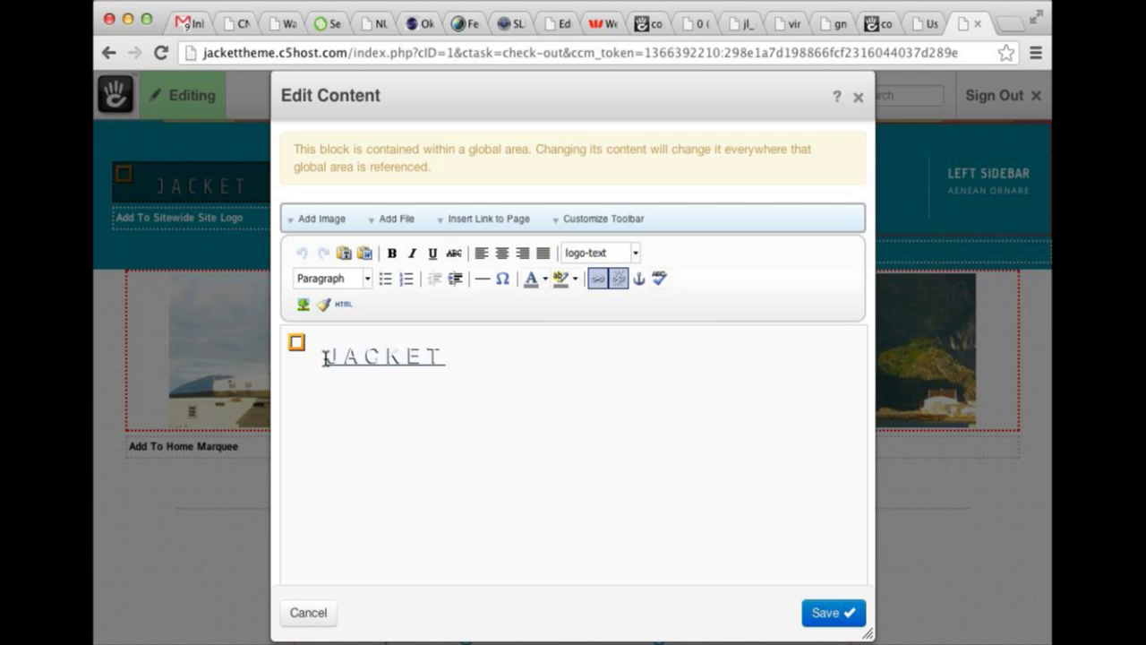
{"action": "left_click_drag", "start_coordinate": [325, 356], "coordinate": [430, 356]}
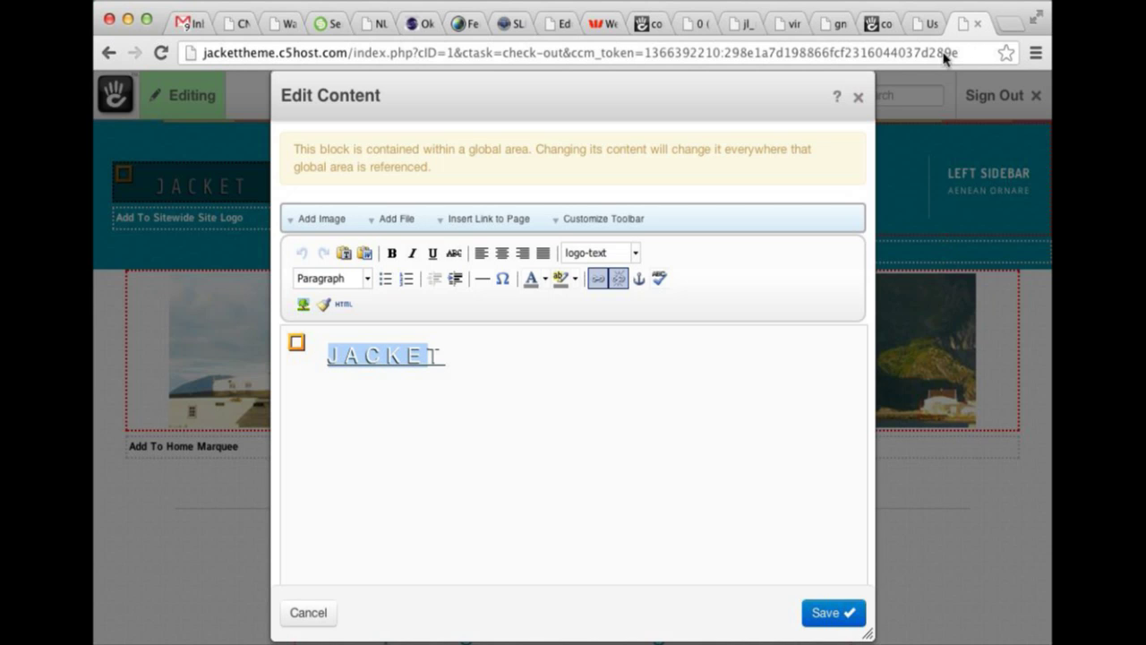
{"action": "left_click", "coordinate": [859, 97]}
{"action": "left_click", "coordinate": [609, 195]}
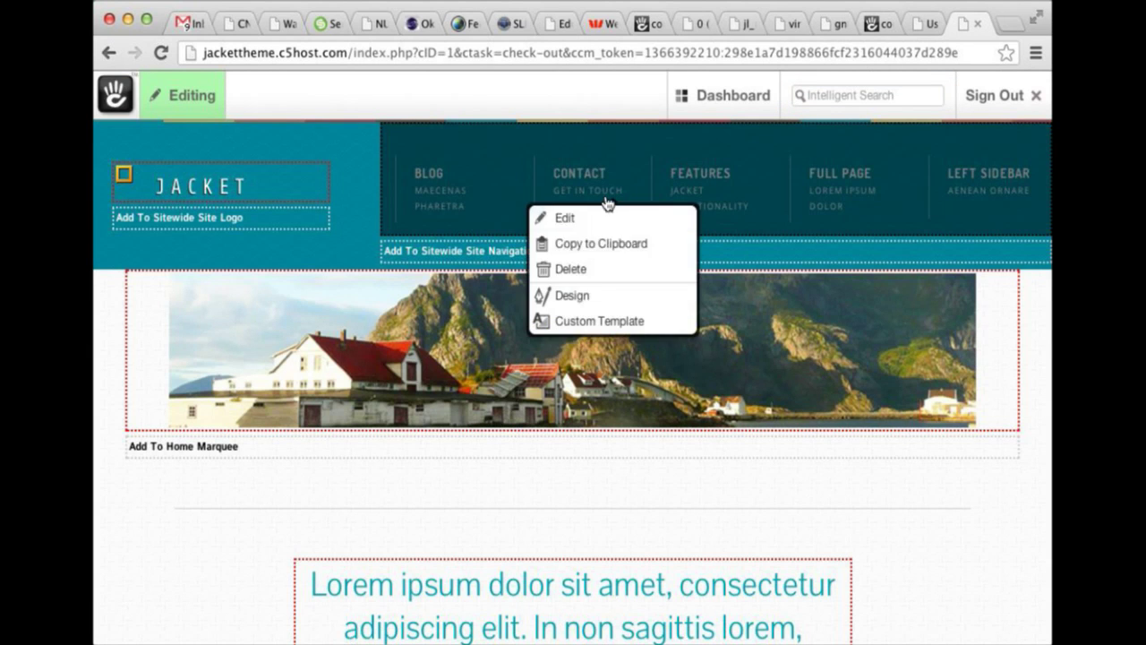
{"action": "left_click", "coordinate": [628, 298]}
{"action": "left_click", "coordinate": [800, 99]}
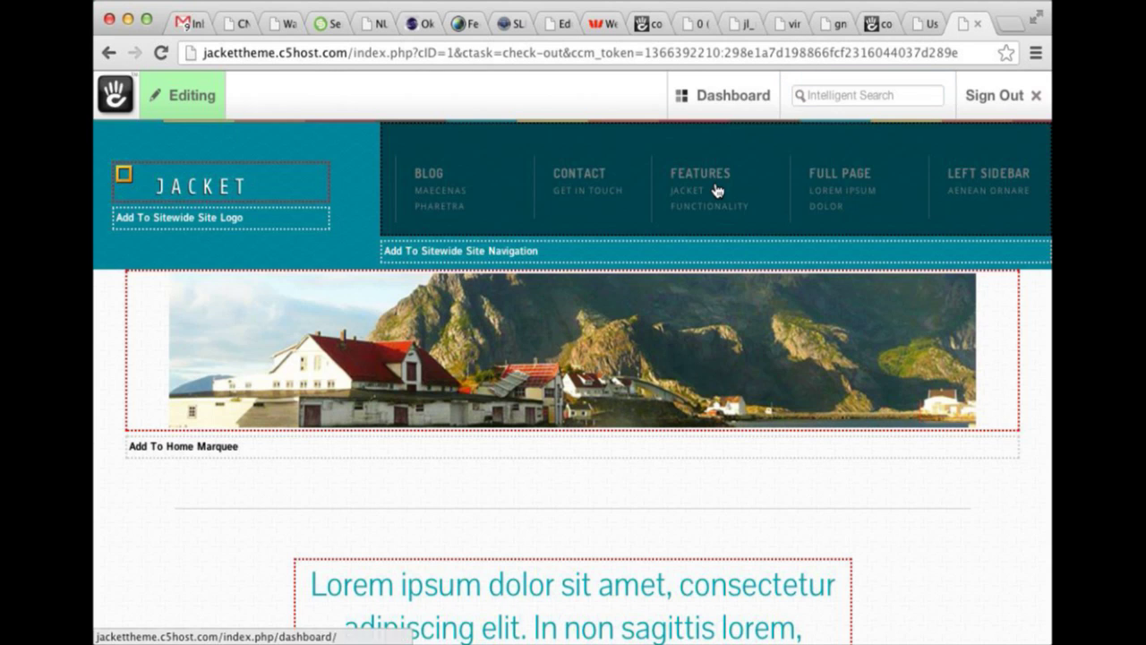
{"action": "left_click", "coordinate": [713, 190]}
{"action": "left_click", "coordinate": [705, 330]}
{"action": "left_click", "coordinate": [741, 225]}
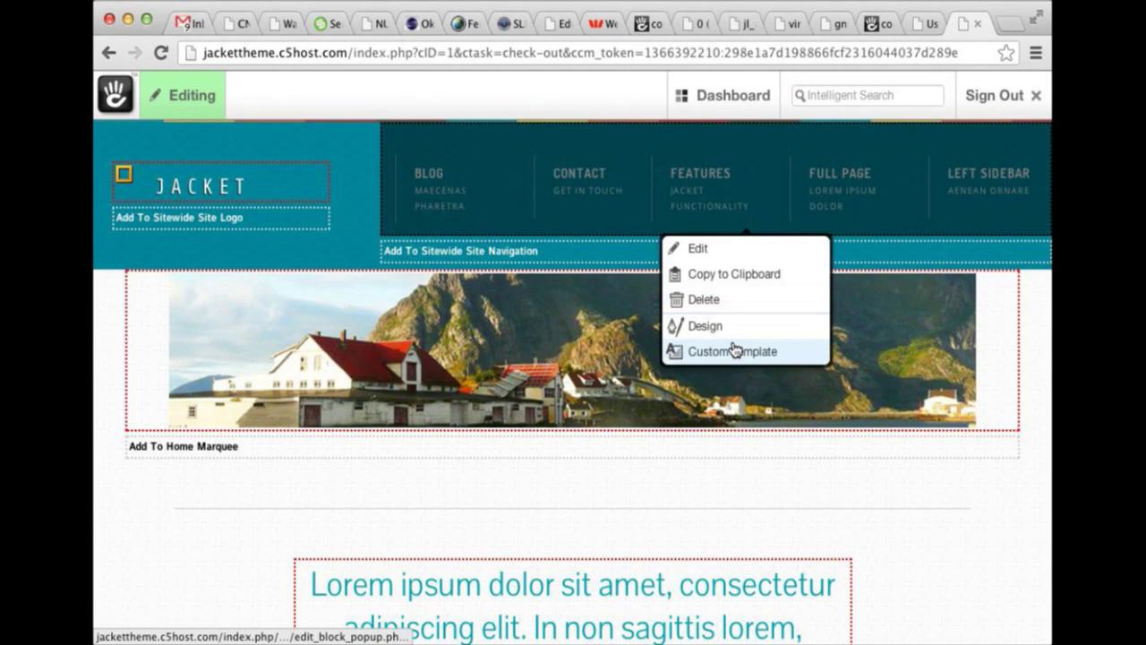
{"action": "left_click", "coordinate": [740, 350]}
{"action": "left_click", "coordinate": [604, 371]}
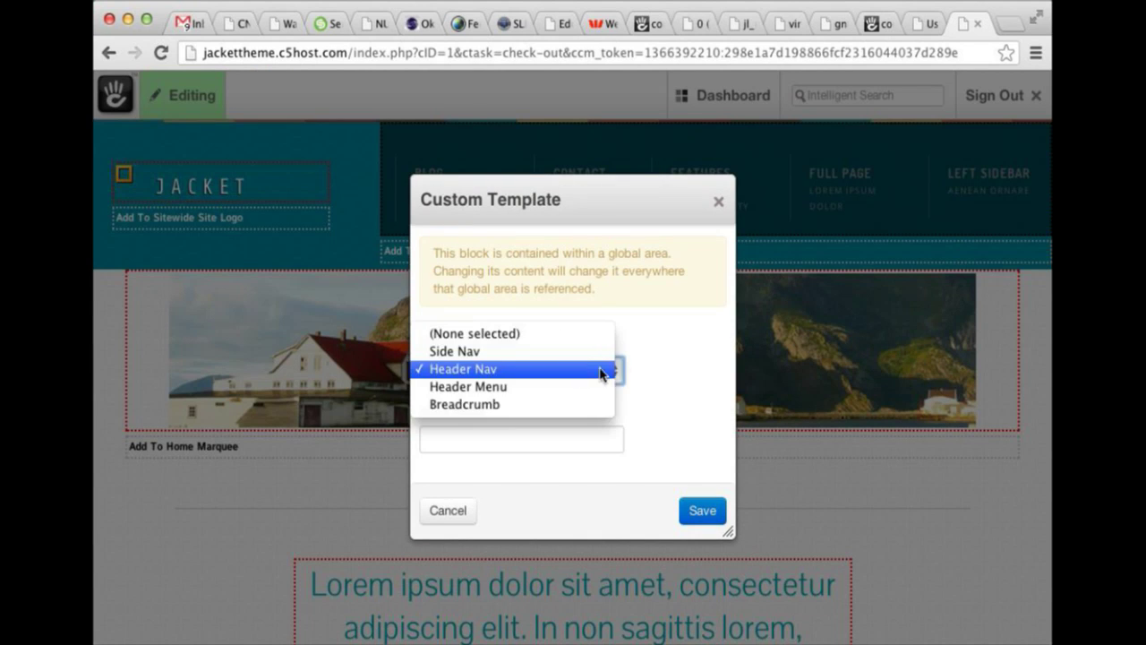
{"action": "left_click", "coordinate": [604, 371]}
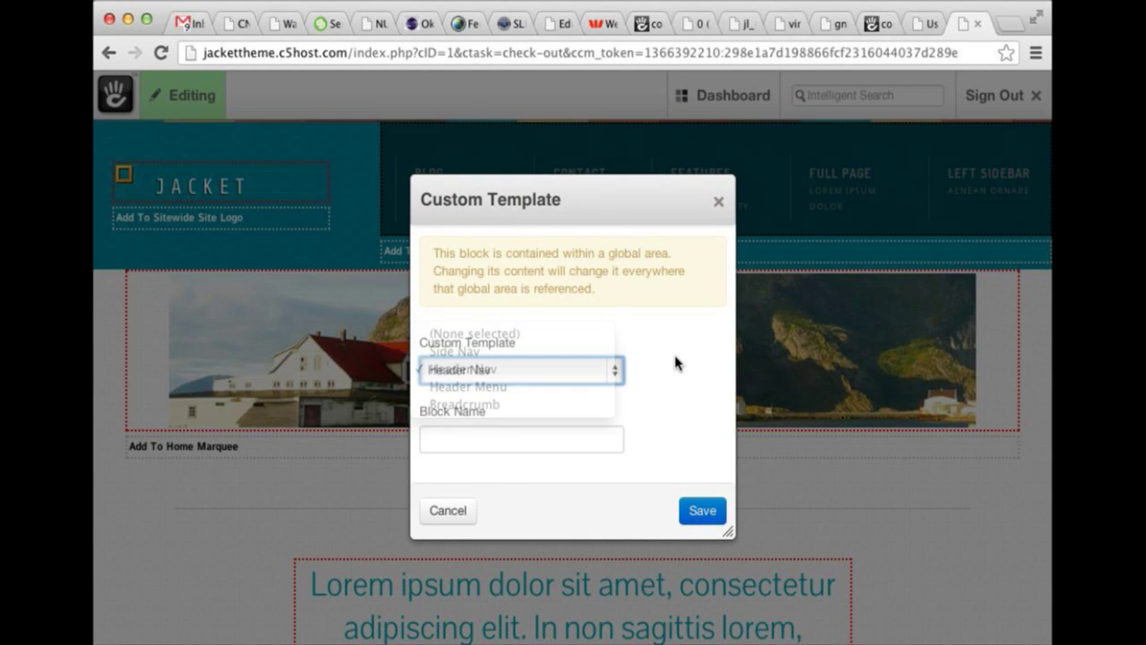
{"action": "left_click", "coordinate": [720, 205]}
{"action": "left_click", "coordinate": [738, 177]}
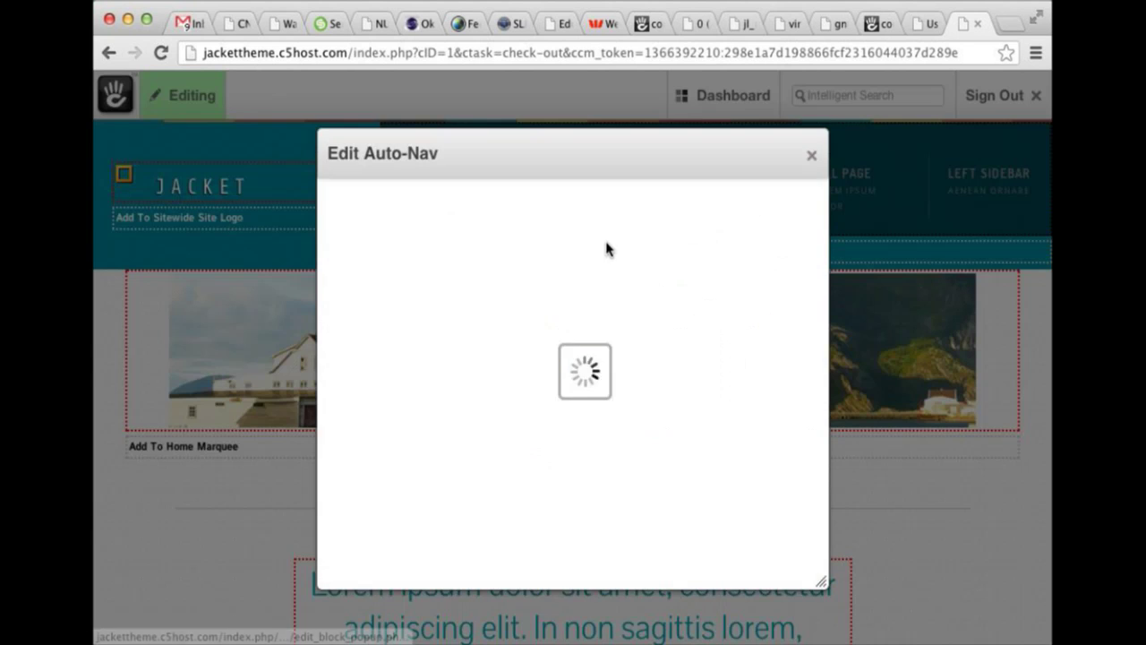
{"action": "scroll", "coordinate": [563, 273], "scroll_direction": "down", "scroll_amount": 2}
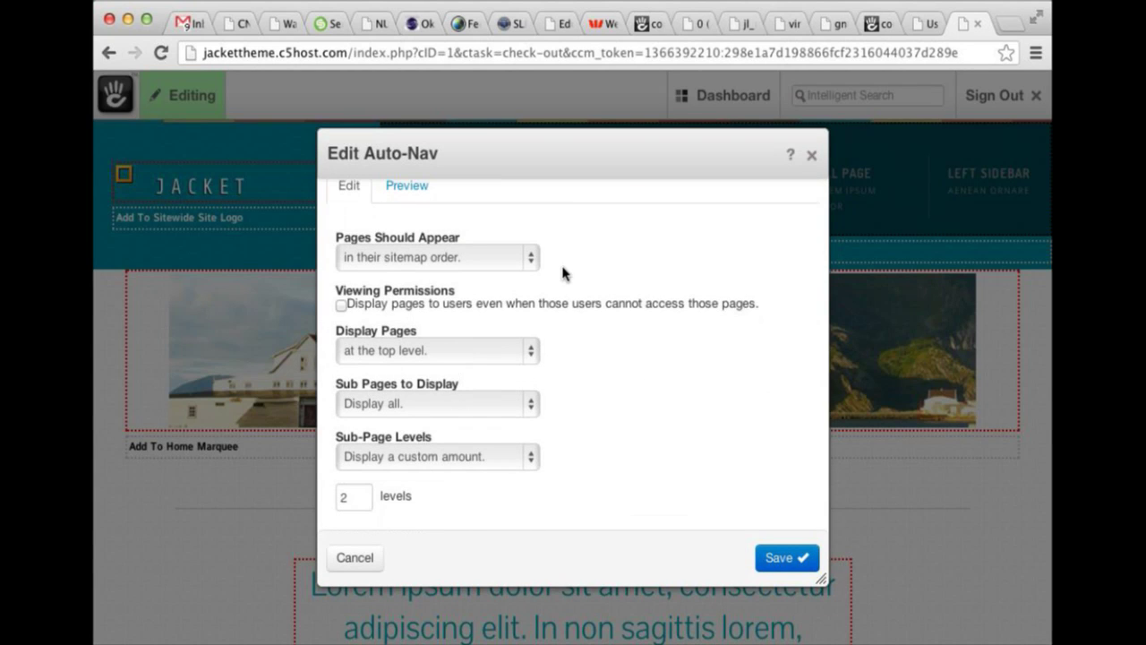
{"action": "scroll", "coordinate": [529, 322], "scroll_direction": "down", "scroll_amount": 1}
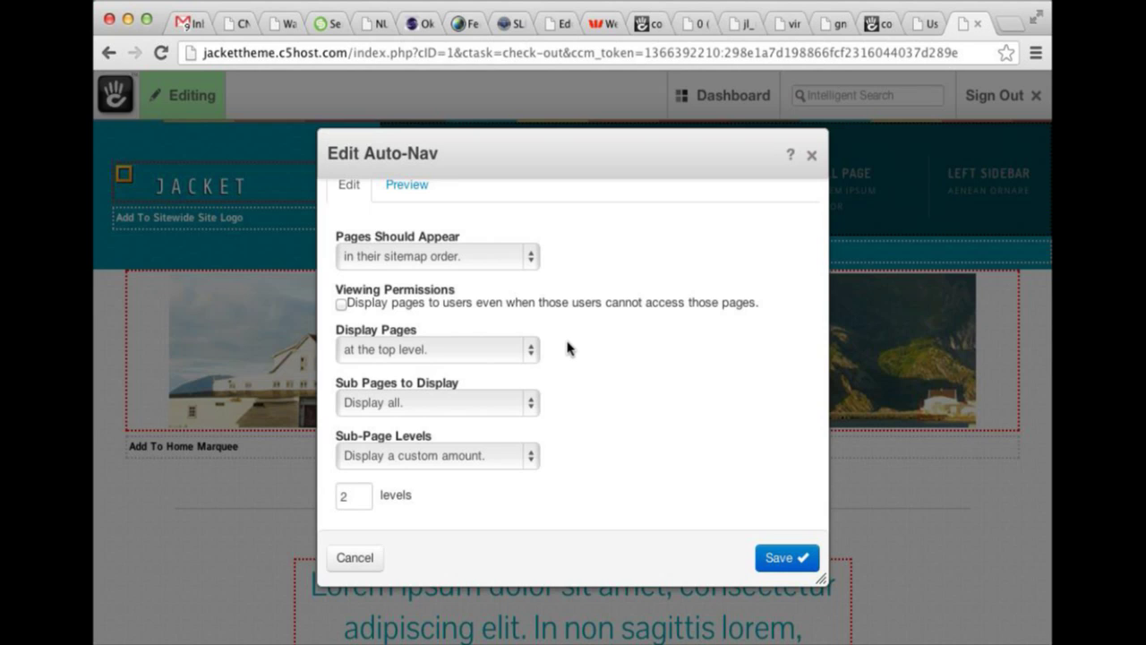
{"action": "left_click", "coordinate": [809, 160]}
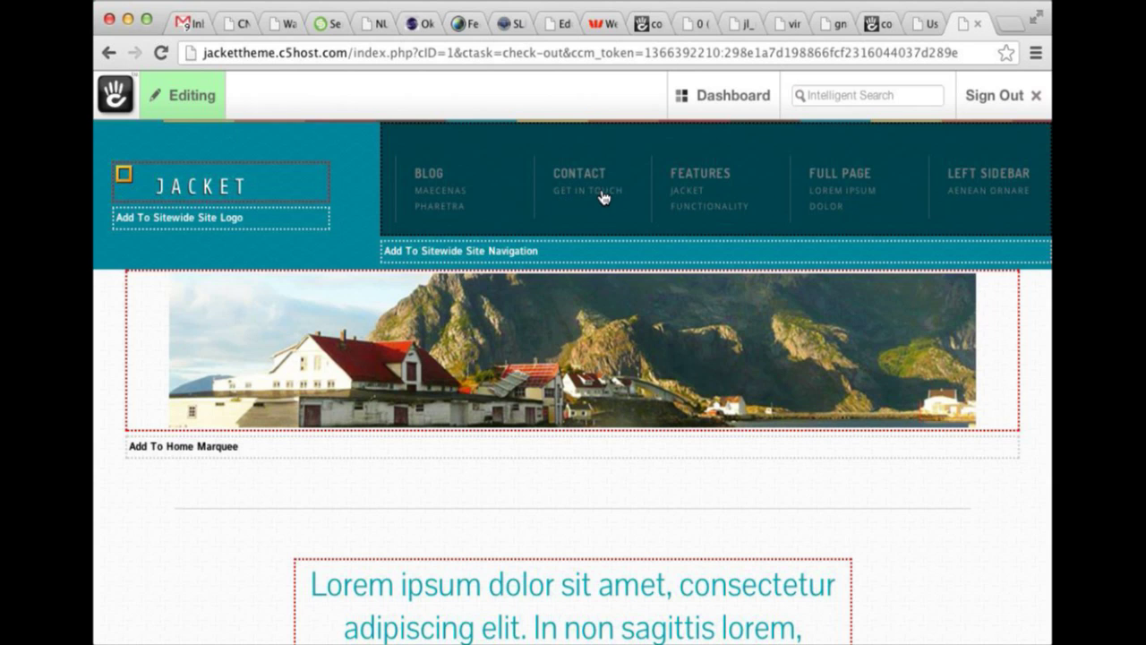
{"action": "scroll", "coordinate": [602, 197], "scroll_direction": "down", "scroll_amount": 4}
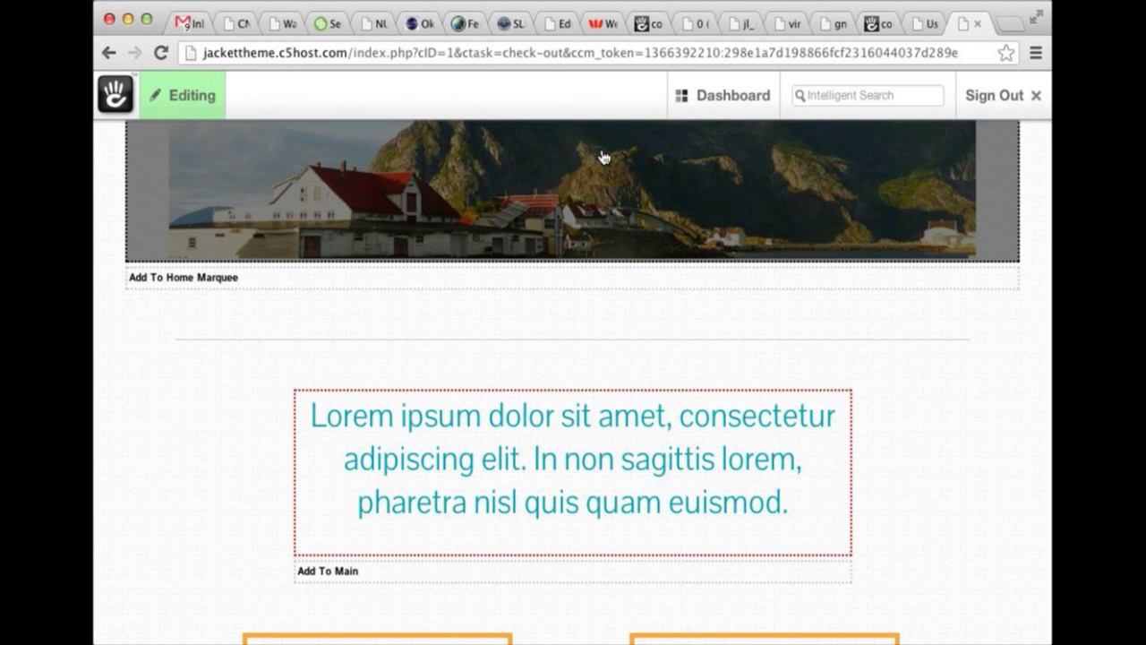
{"action": "left_click", "coordinate": [578, 189]}
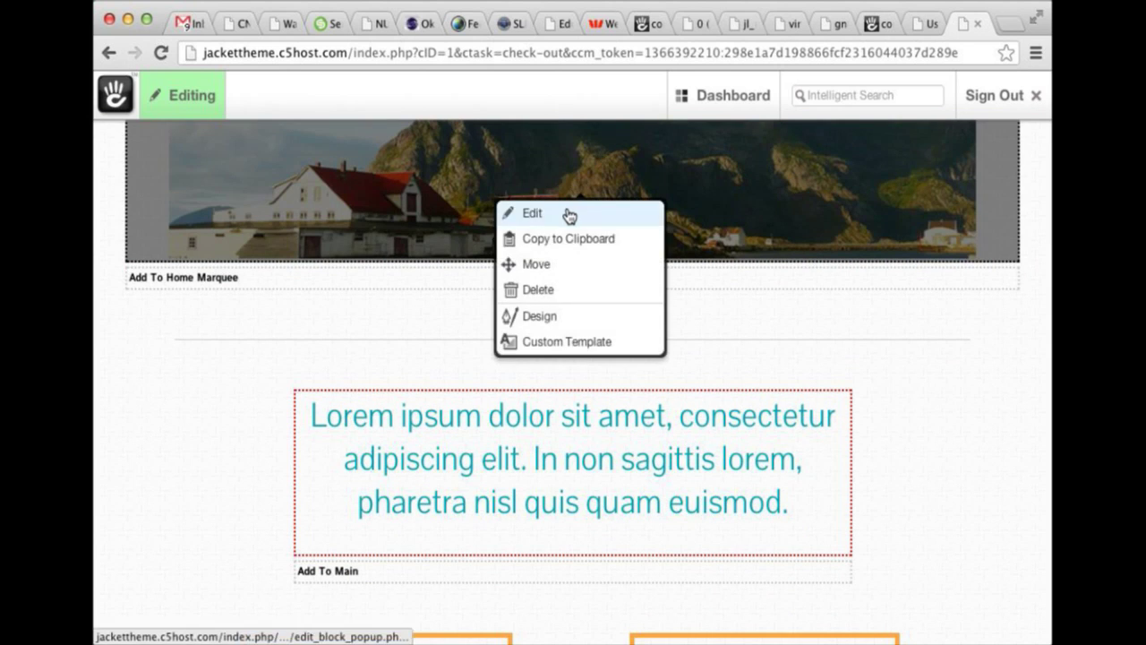
{"action": "left_click", "coordinate": [568, 218]}
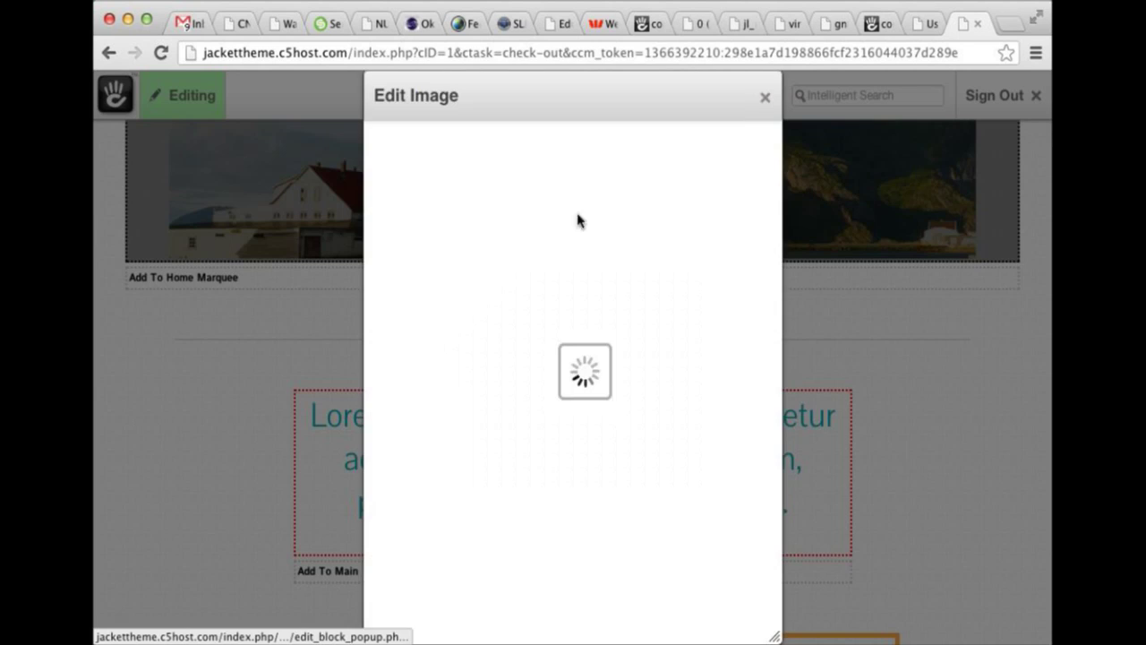
{"action": "left_click", "coordinate": [764, 100]}
{"action": "left_click", "coordinate": [707, 242]}
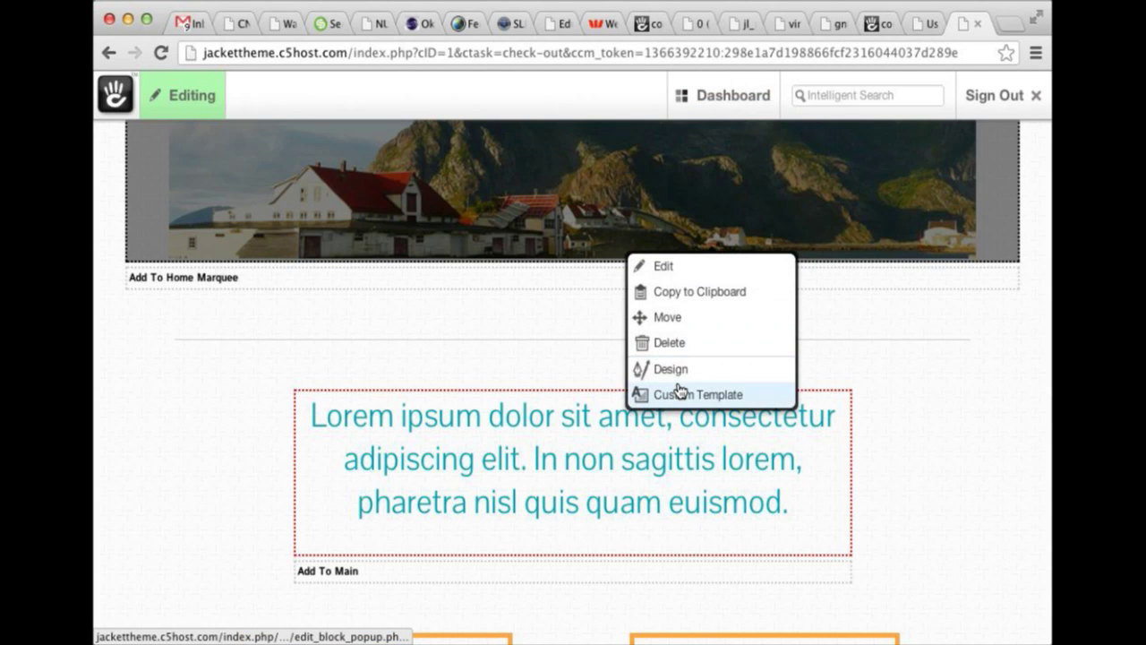
{"action": "left_click", "coordinate": [671, 392]}
{"action": "left_click", "coordinate": [607, 285]}
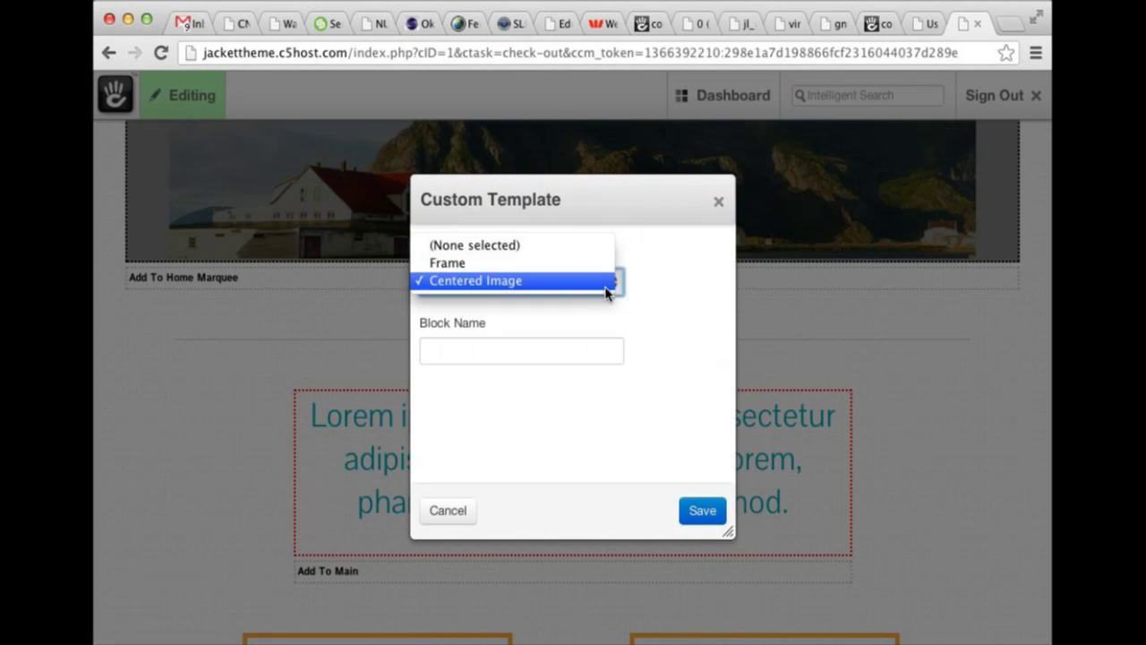
{"action": "left_click", "coordinate": [665, 249]}
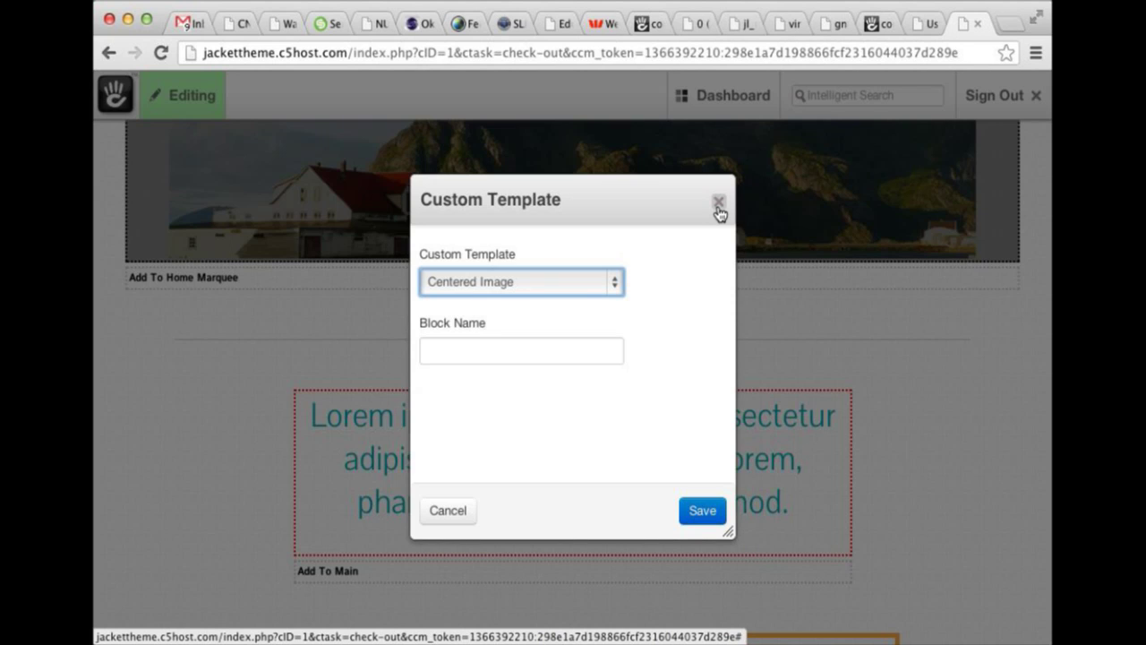
{"action": "left_click", "coordinate": [586, 283]}
{"action": "left_click", "coordinate": [589, 284]}
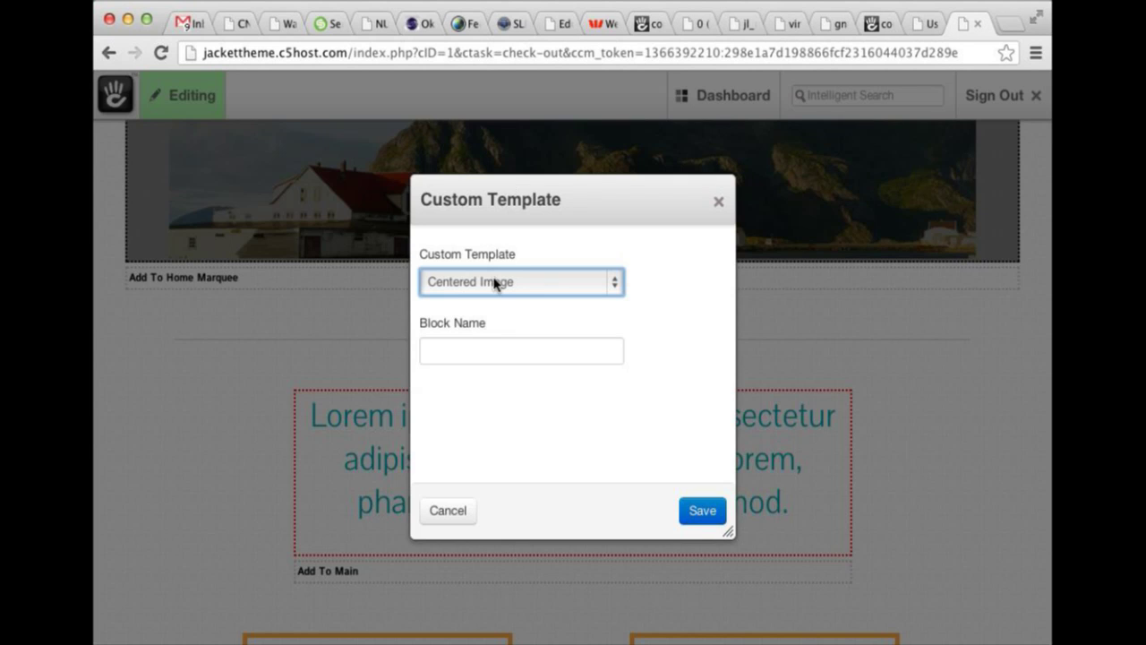
{"action": "left_click", "coordinate": [718, 202]}
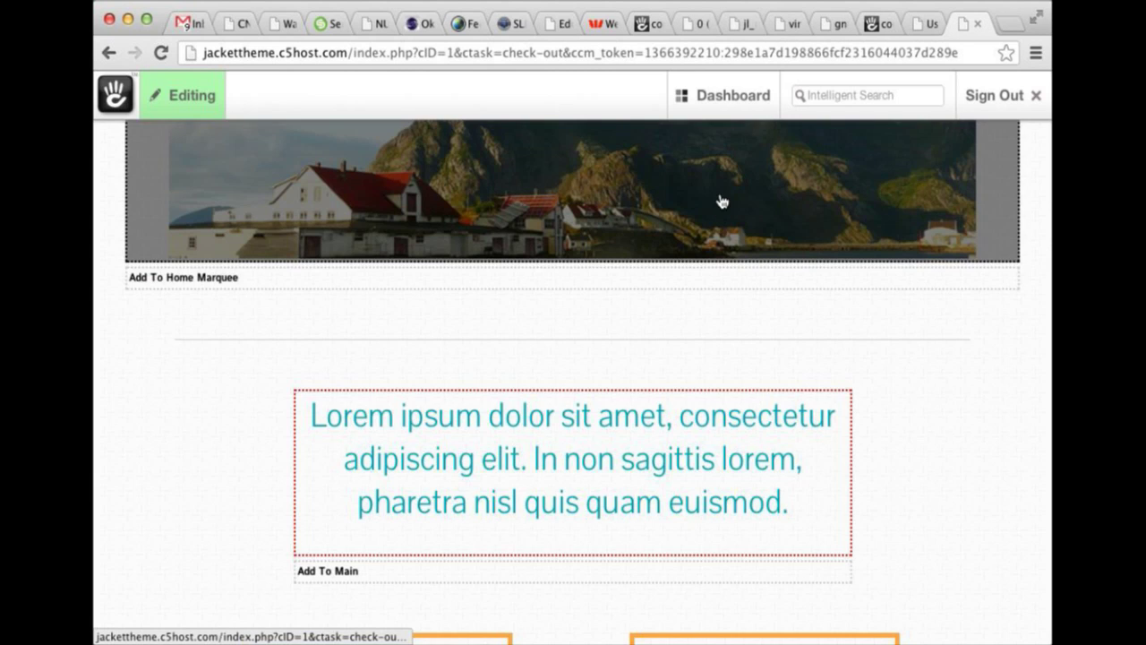
{"action": "scroll", "coordinate": [722, 198], "scroll_direction": "down", "scroll_amount": 3}
{"action": "left_click", "coordinate": [634, 337]}
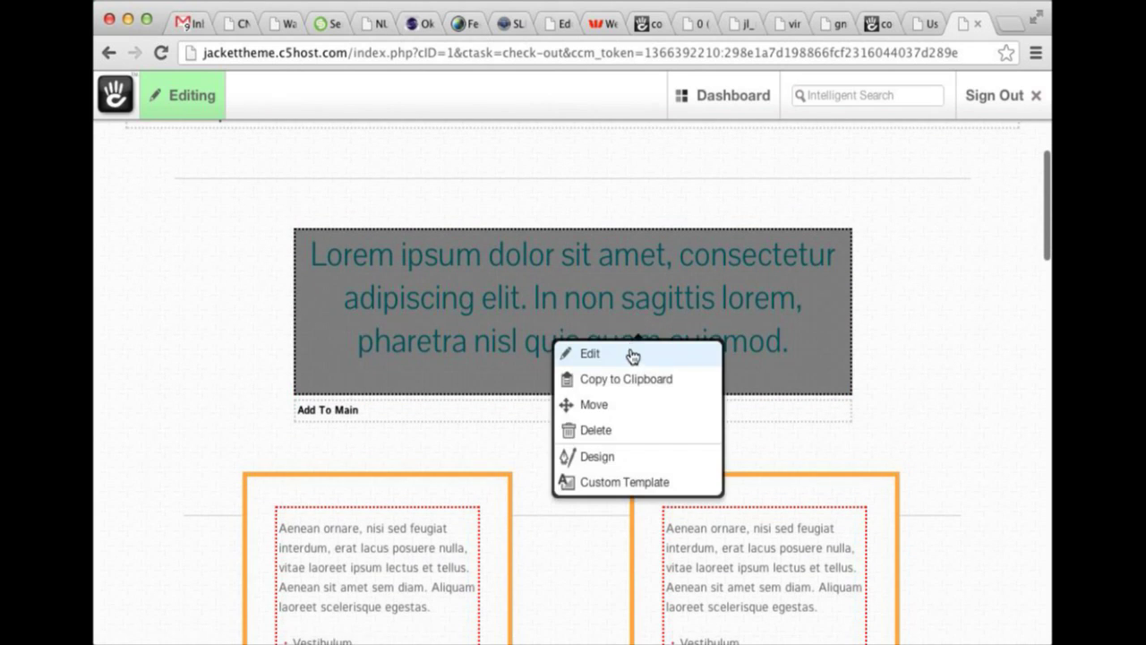
{"action": "left_click", "coordinate": [625, 482]}
{"action": "left_click", "coordinate": [602, 280]}
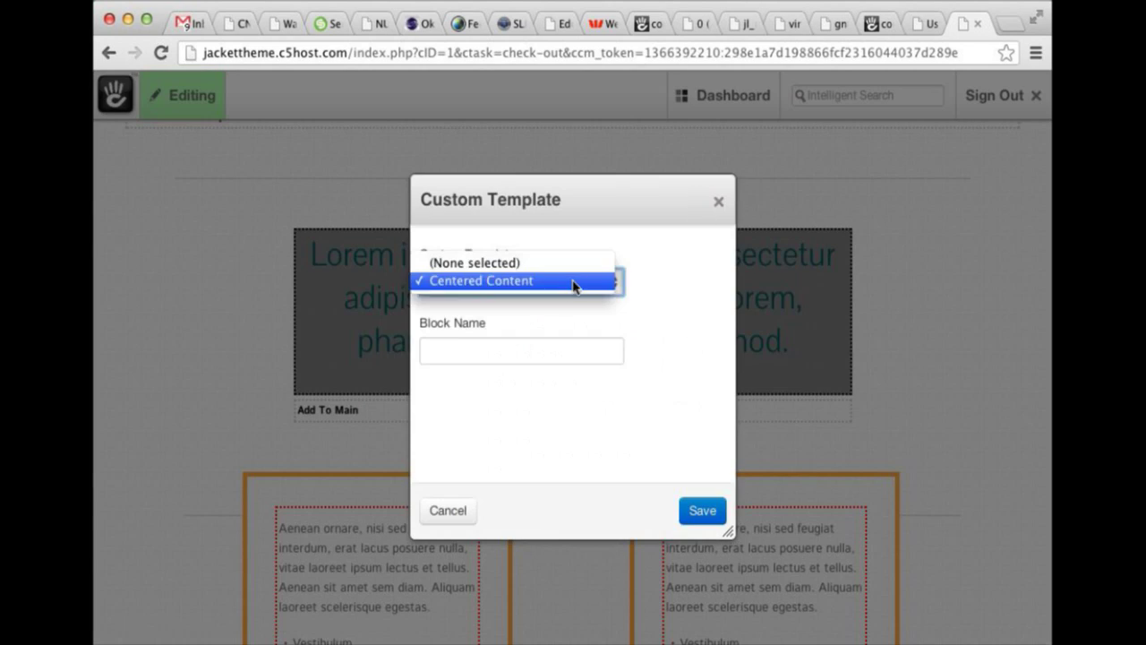
{"action": "left_click", "coordinate": [676, 285]}
{"action": "left_click", "coordinate": [718, 203]}
{"action": "double_click", "coordinate": [697, 337]}
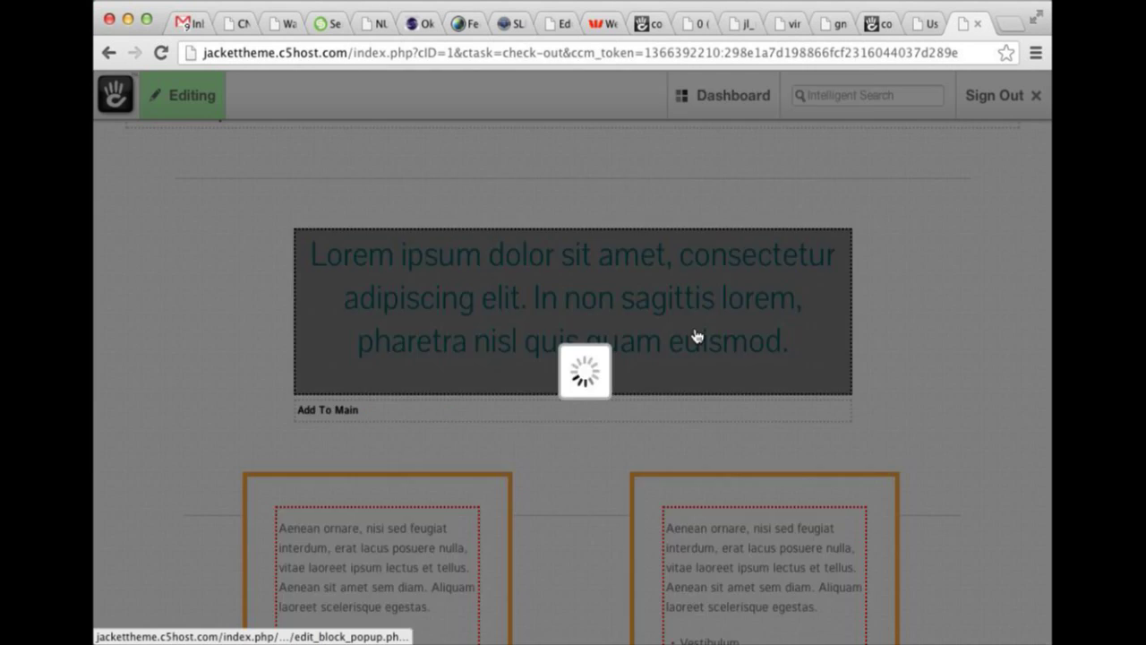
{"action": "left_click", "coordinate": [539, 301]}
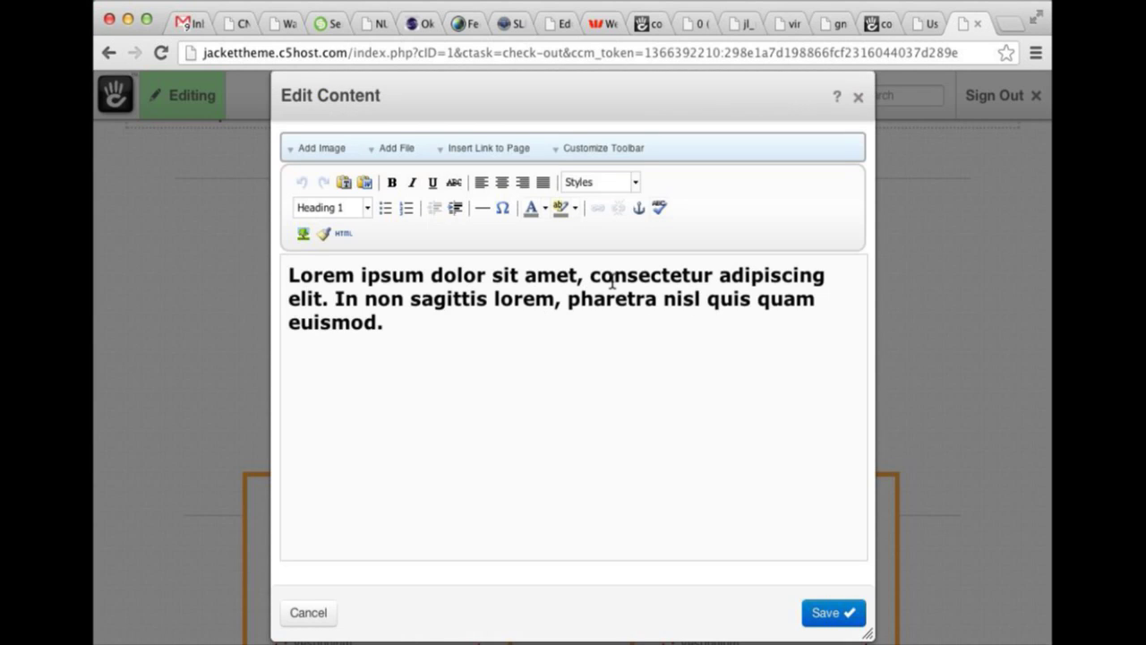
{"action": "double_click", "coordinate": [735, 296]}
{"action": "left_click", "coordinate": [753, 295]}
{"action": "left_click", "coordinate": [858, 96]}
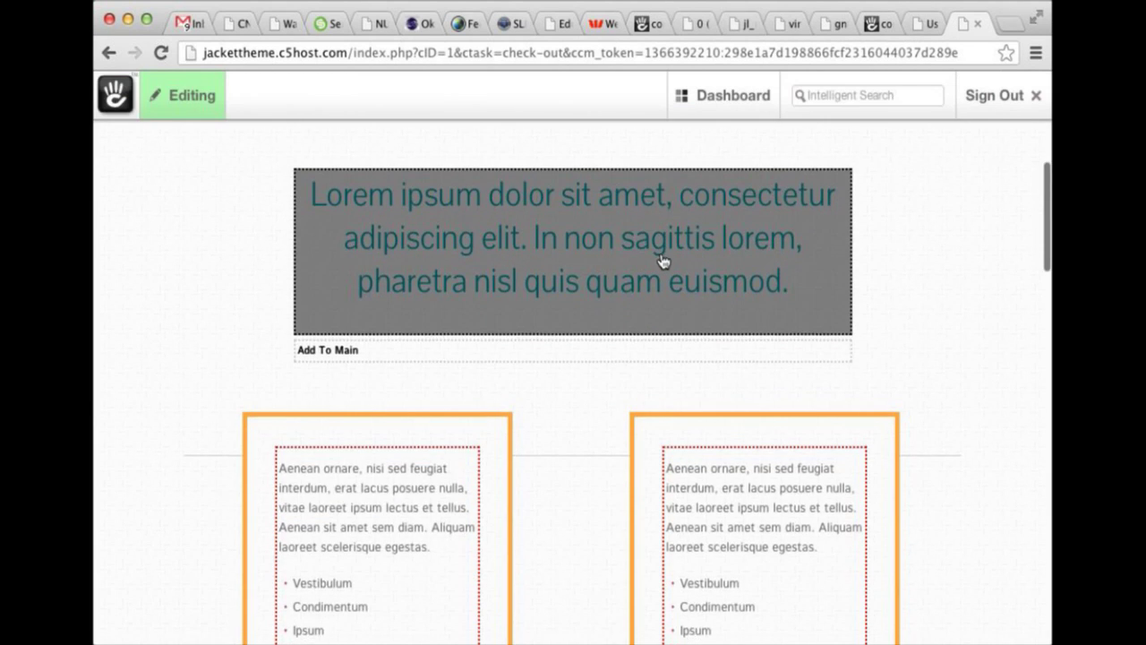
{"action": "scroll", "coordinate": [539, 245], "scroll_direction": "down", "scroll_amount": 8}
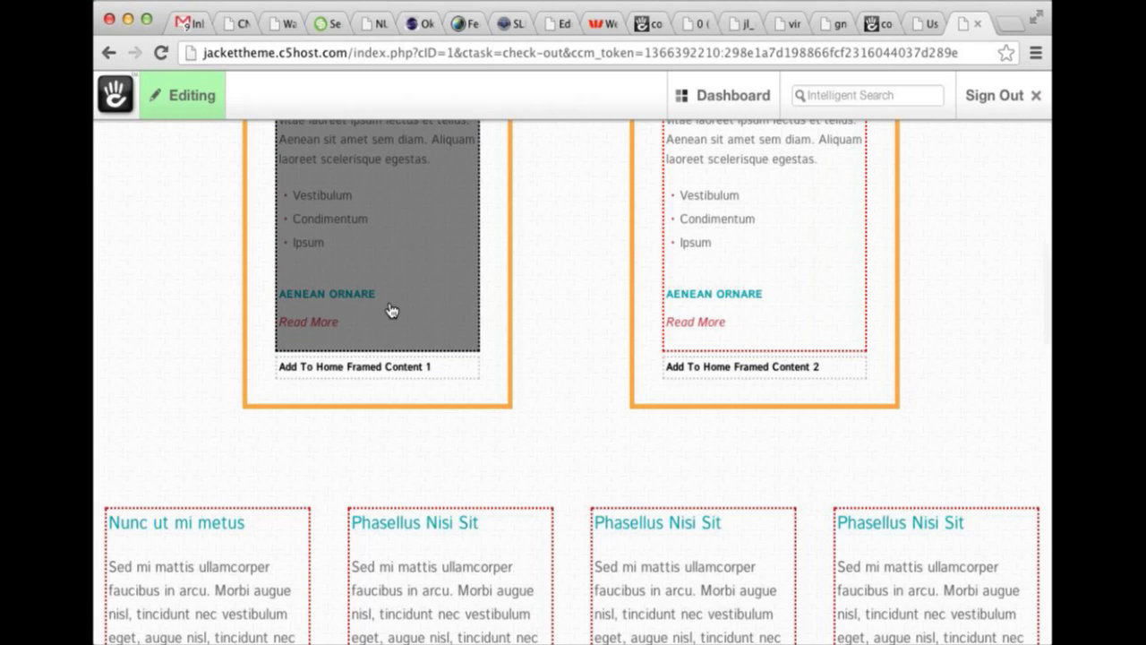
{"action": "scroll", "coordinate": [391, 311], "scroll_direction": "up", "scroll_amount": 2}
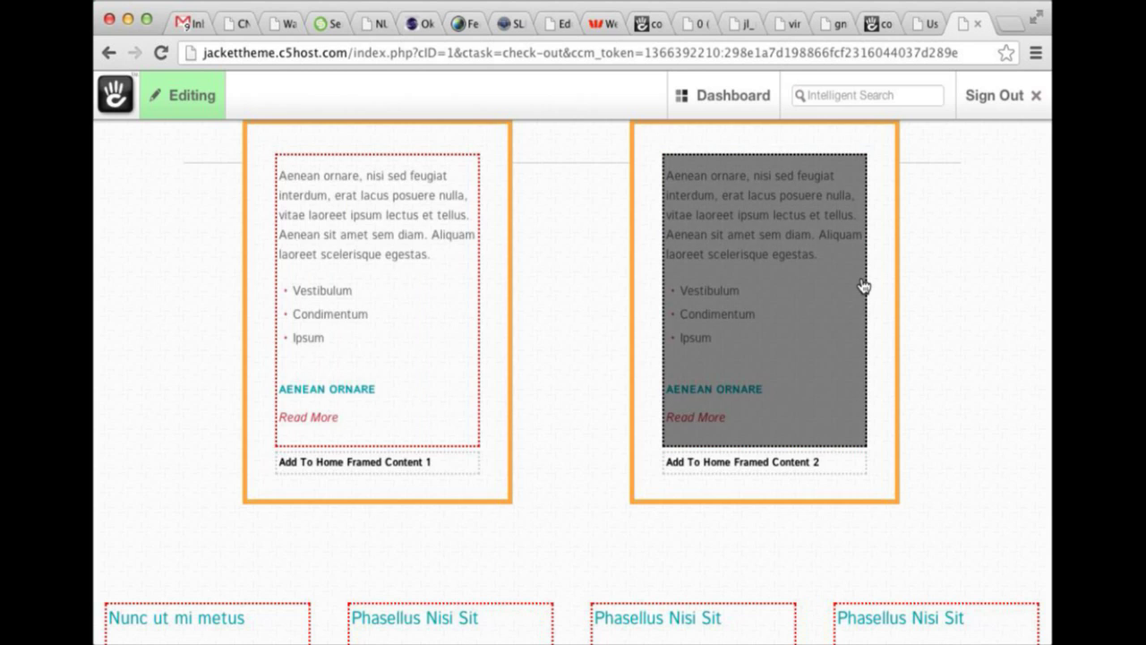
{"action": "scroll", "coordinate": [865, 279], "scroll_direction": "down", "scroll_amount": 6}
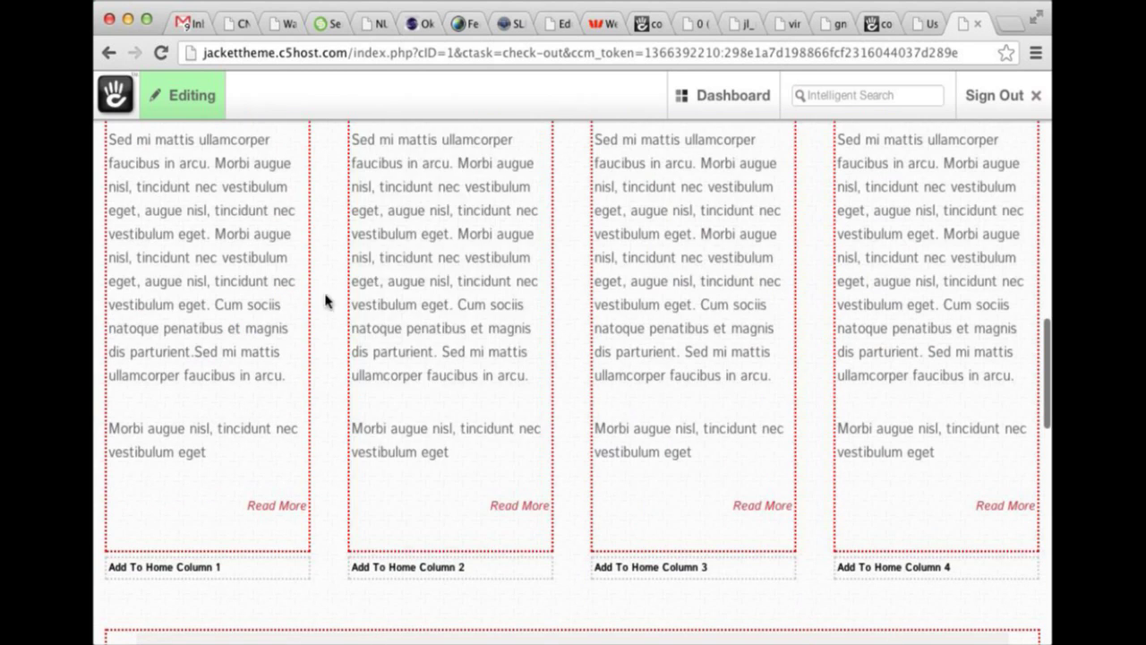
{"action": "scroll", "coordinate": [660, 302], "scroll_direction": "down", "scroll_amount": 2}
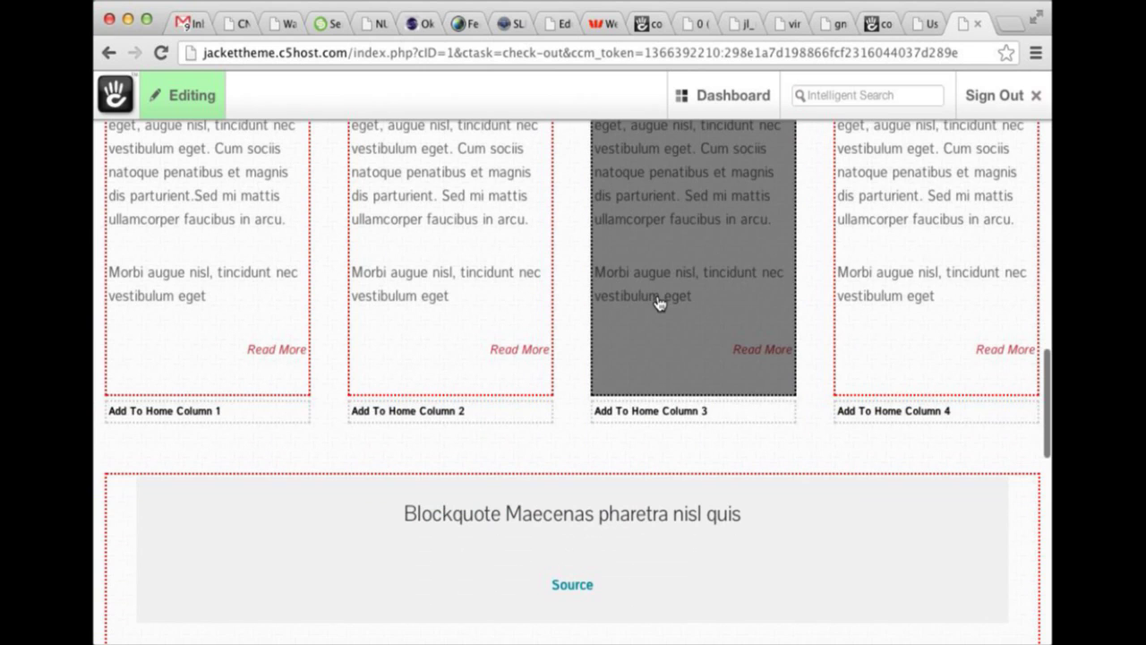
{"action": "scroll", "coordinate": [862, 301], "scroll_direction": "down", "scroll_amount": 2}
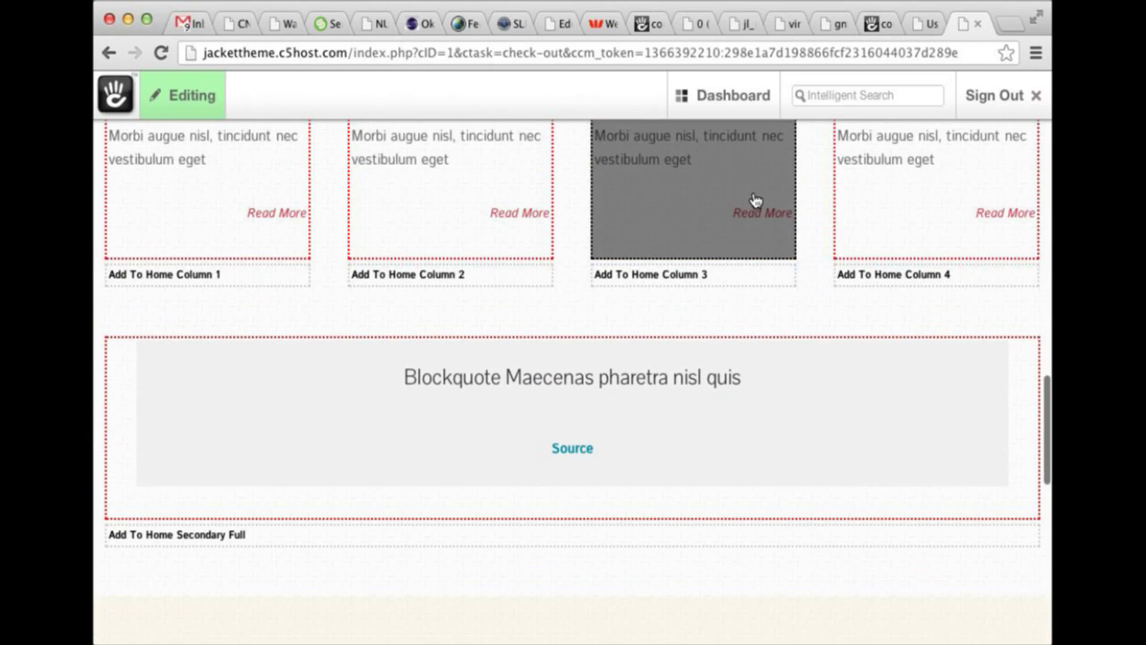
{"action": "scroll", "coordinate": [755, 201], "scroll_direction": "down", "scroll_amount": 1}
{"action": "left_click", "coordinate": [742, 332]}
{"action": "left_click", "coordinate": [740, 486]}
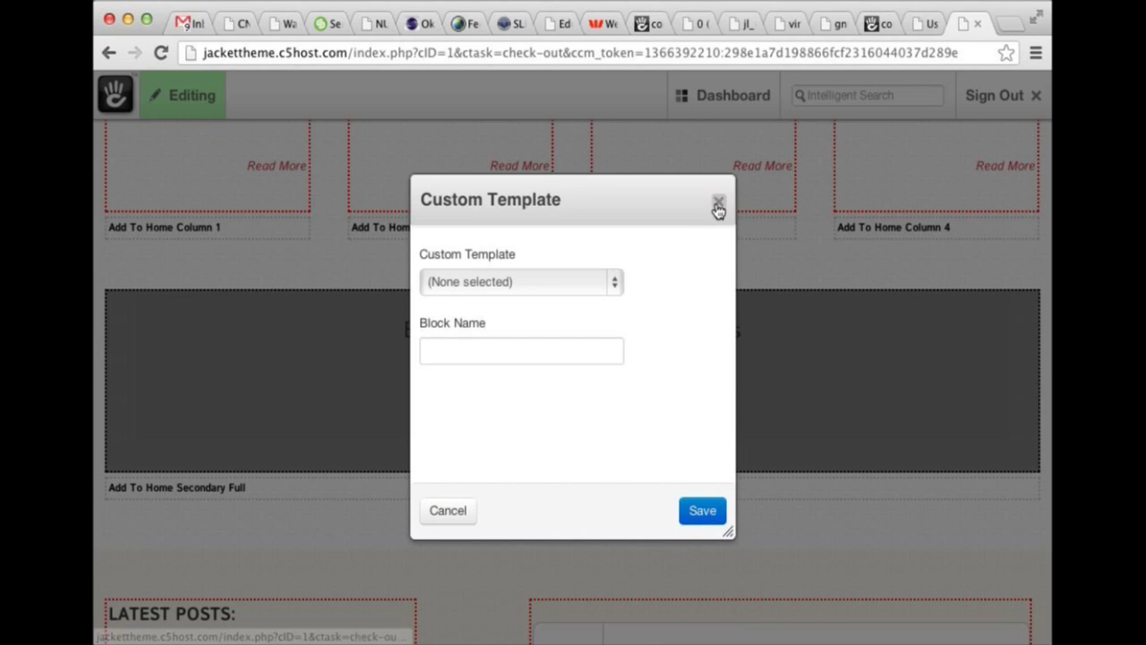
{"action": "left_click", "coordinate": [717, 206]}
{"action": "left_click", "coordinate": [645, 367]}
{"action": "left_click", "coordinate": [627, 351]}
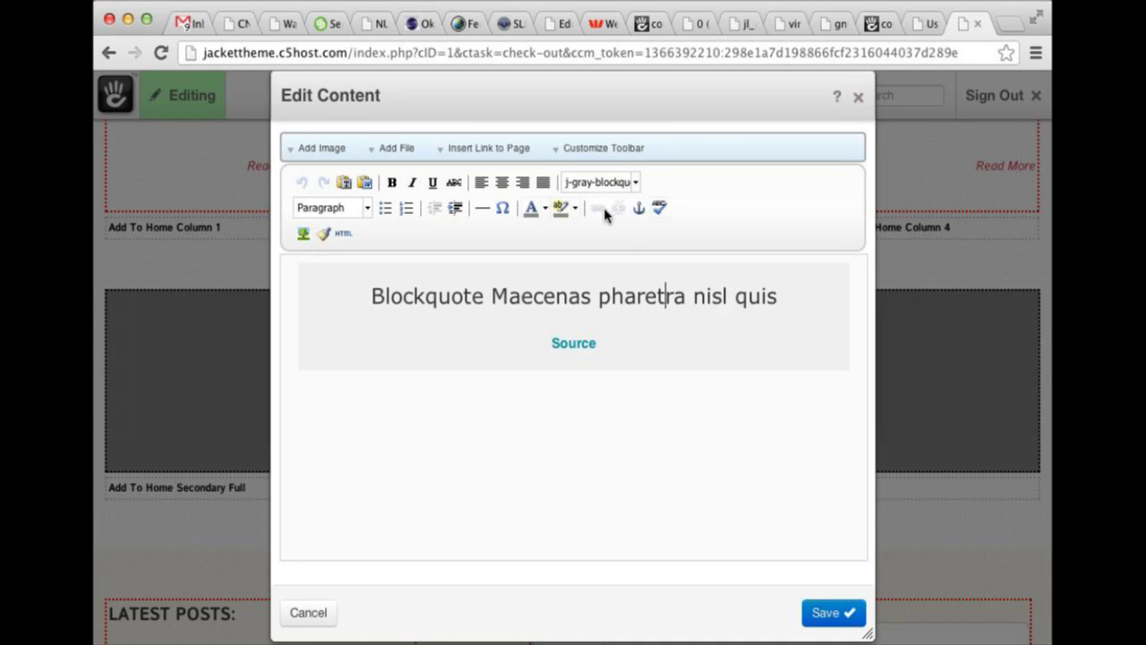
{"action": "left_click", "coordinate": [859, 99]}
Open the Latest Posts block's Edit Page List settings, showing Blog Entry pages beneath Blog.
{"action": "scroll", "coordinate": [770, 219], "scroll_direction": "down", "scroll_amount": 5}
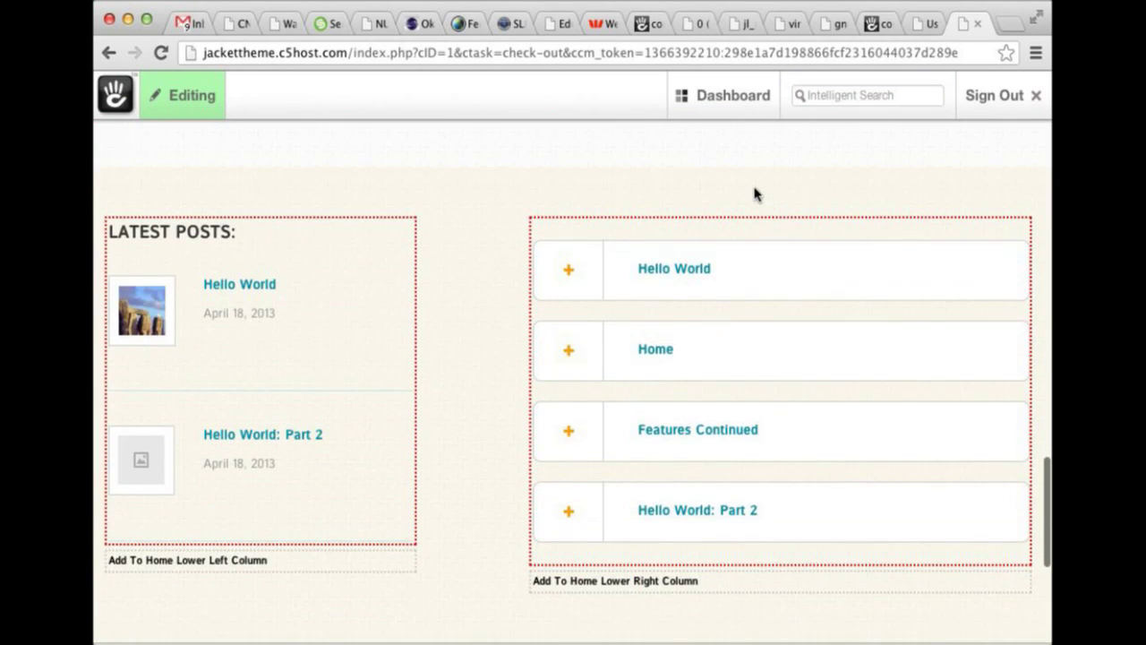
{"action": "scroll", "coordinate": [755, 189], "scroll_direction": "up", "scroll_amount": 3}
{"action": "scroll", "coordinate": [729, 200], "scroll_direction": "down", "scroll_amount": 1}
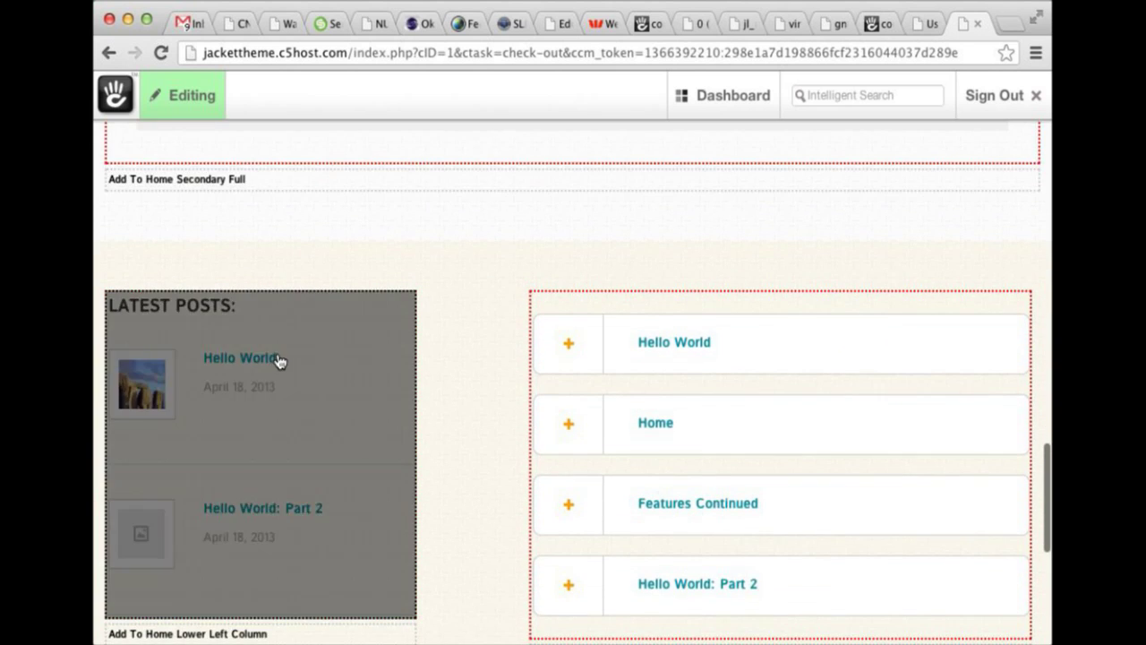
{"action": "scroll", "coordinate": [276, 361], "scroll_direction": "down", "scroll_amount": 6}
{"action": "left_click", "coordinate": [324, 298]}
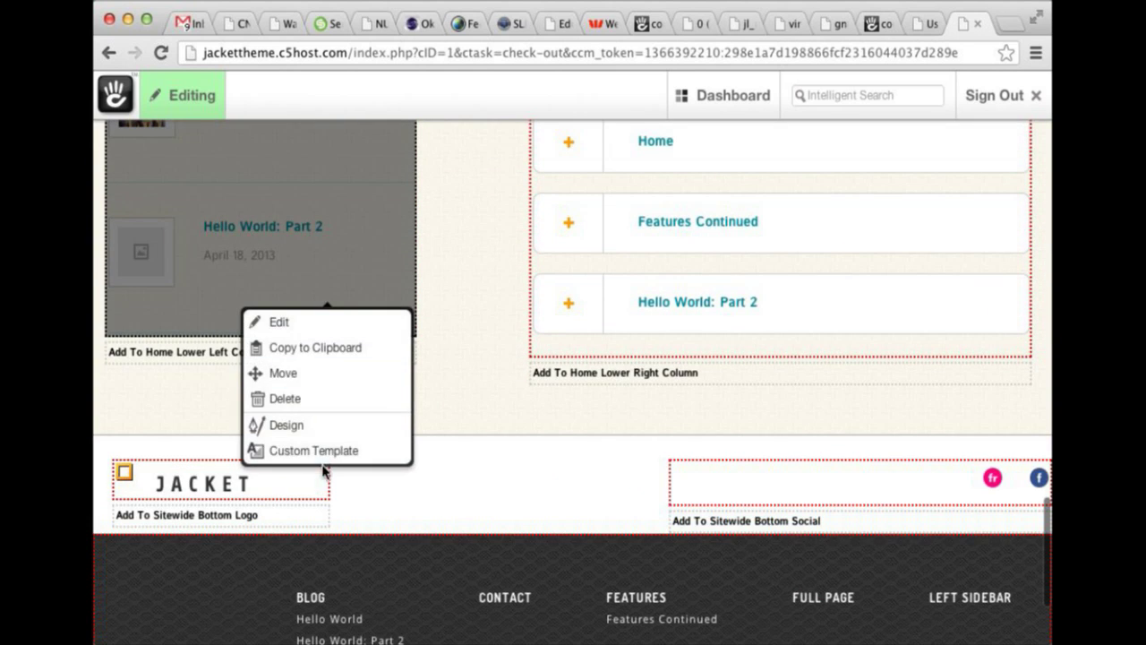
{"action": "left_click", "coordinate": [341, 327]}
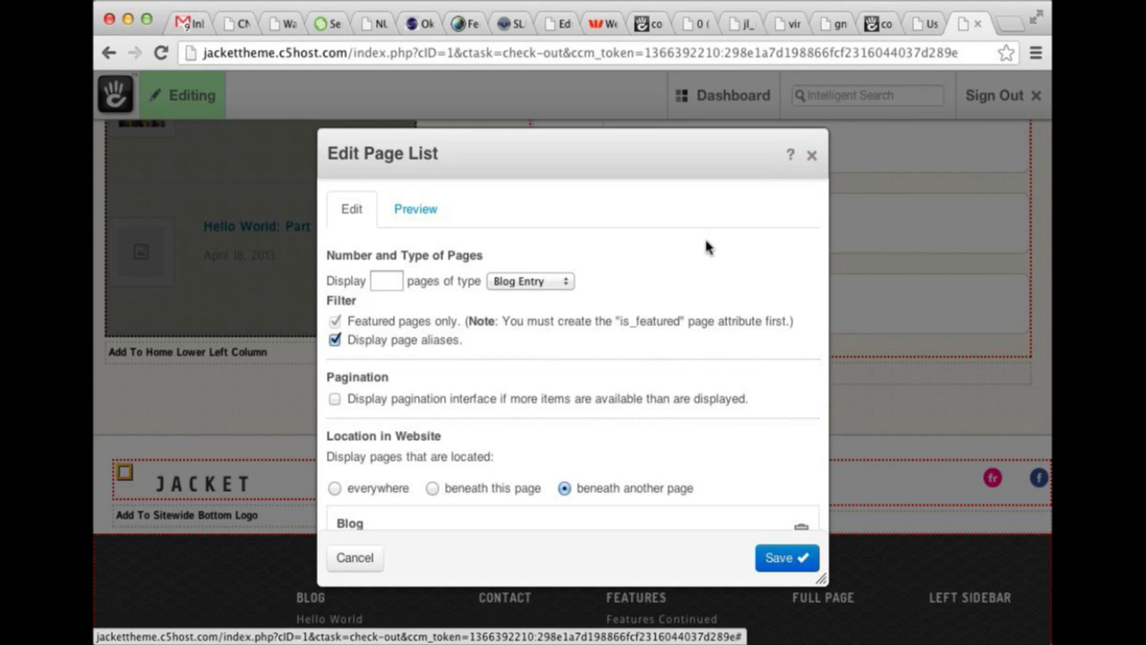
{"action": "scroll", "coordinate": [707, 246], "scroll_direction": "down", "scroll_amount": 2}
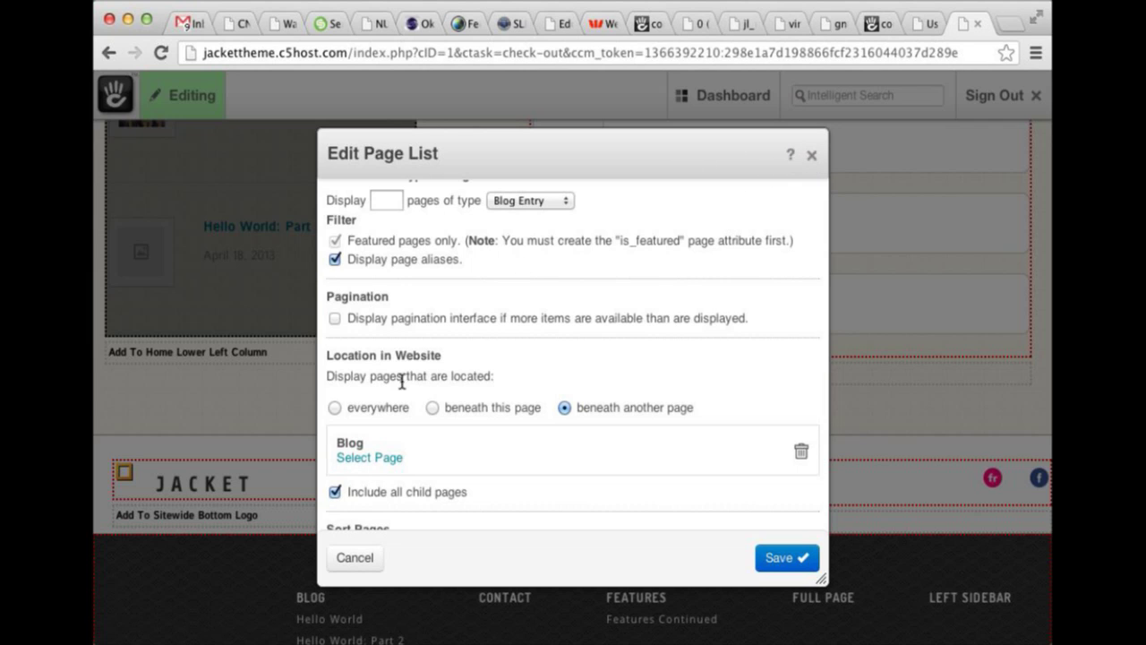
Close the page list settings and confirm the block's custom template stays Latest Posts.
{"action": "left_click", "coordinate": [812, 158]}
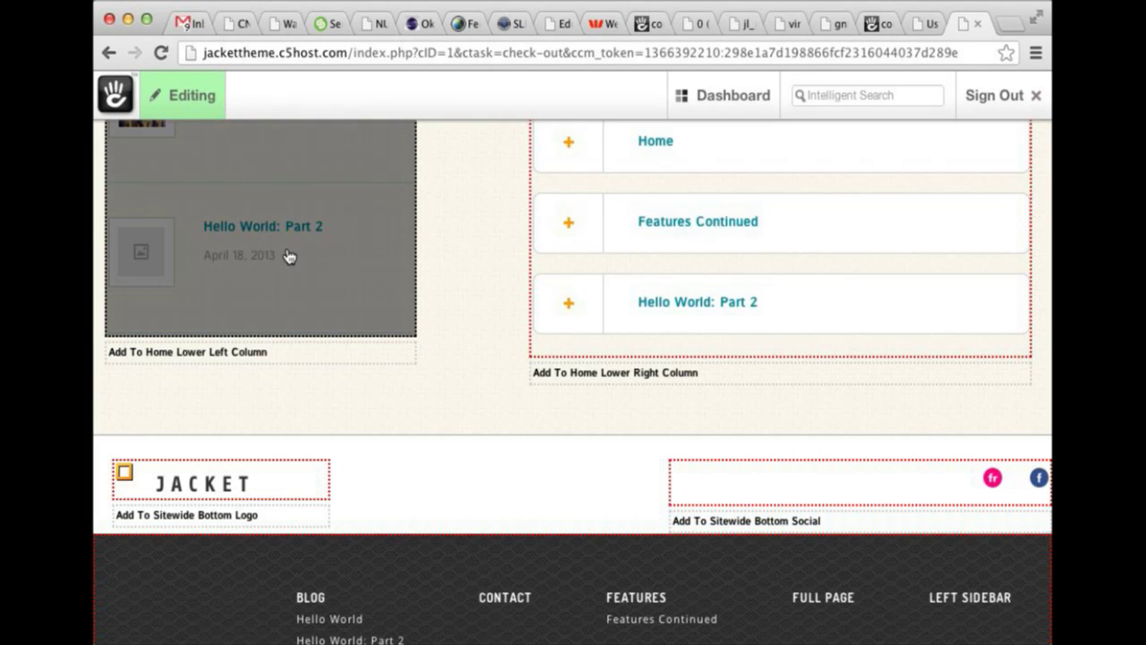
{"action": "left_click", "coordinate": [289, 256]}
{"action": "left_click", "coordinate": [285, 409]}
{"action": "left_click", "coordinate": [511, 283]}
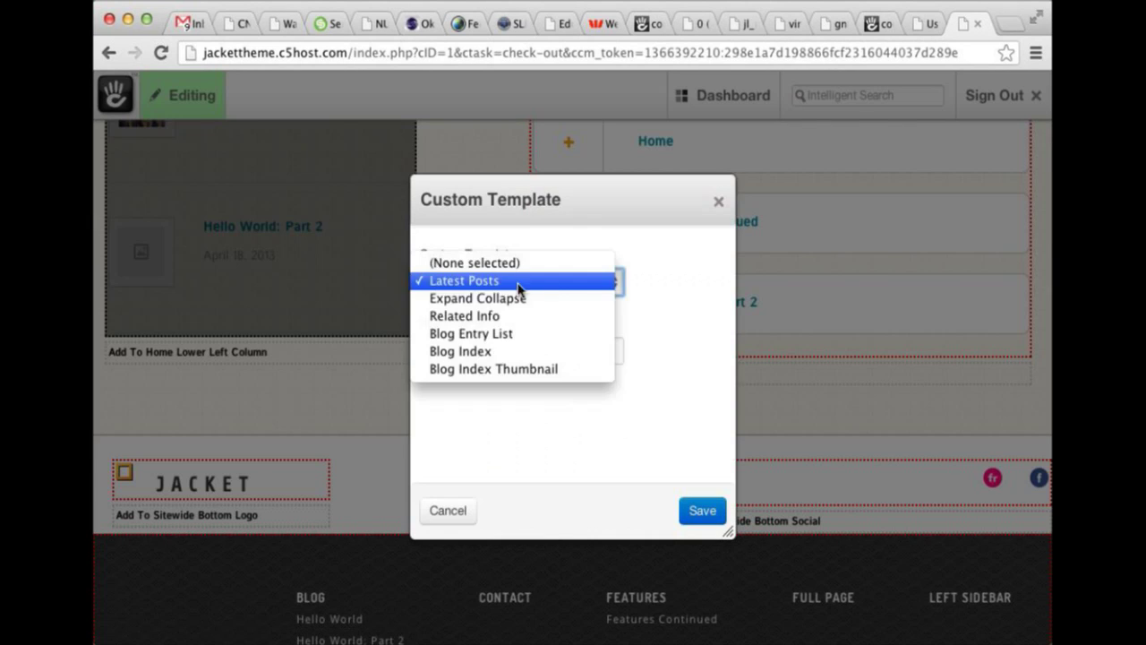
{"action": "left_click", "coordinate": [650, 287]}
{"action": "left_click", "coordinate": [719, 204]}
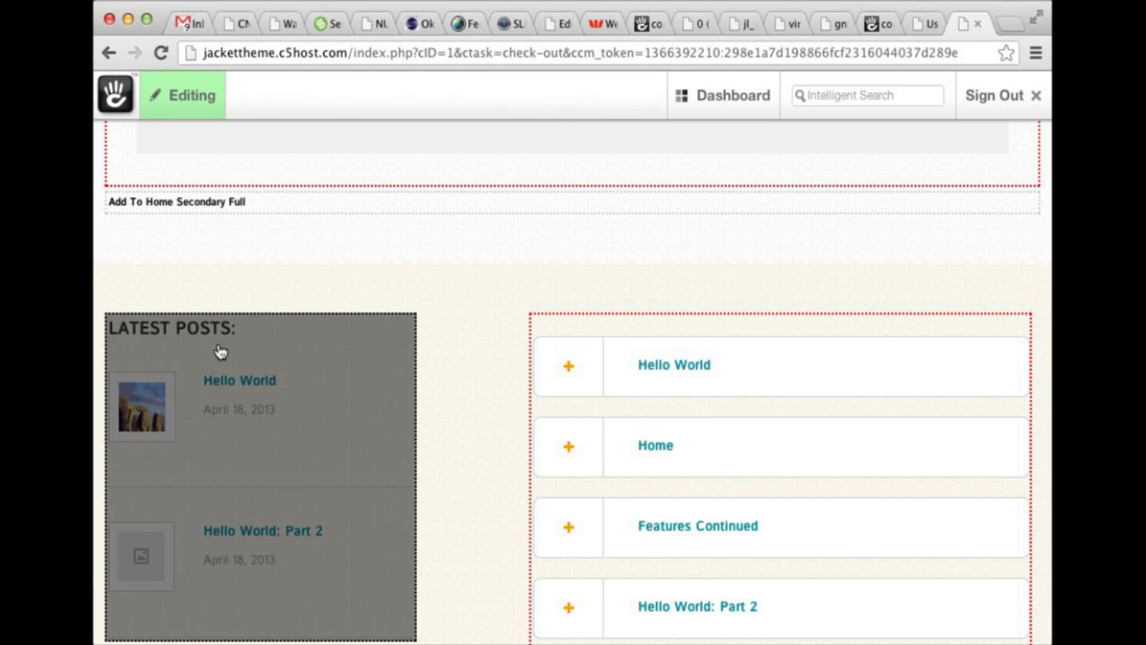
{"action": "scroll", "coordinate": [257, 366], "scroll_direction": "down", "scroll_amount": 1}
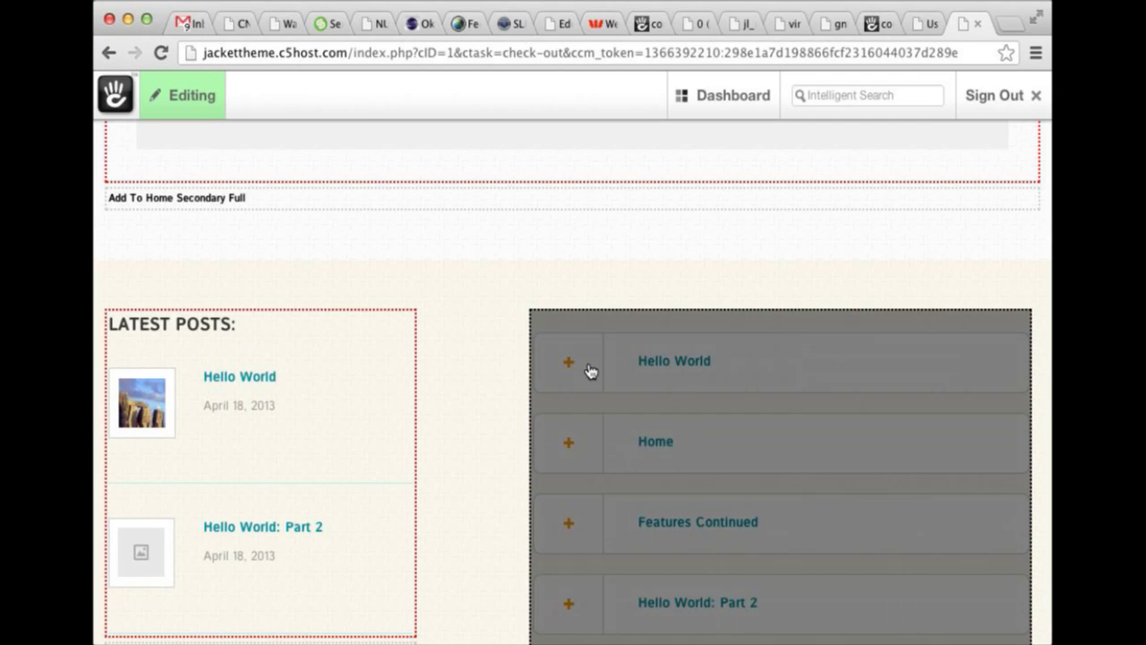
Review the right-column page list's Edit Page List settings twice, closing them unchanged.
{"action": "scroll", "coordinate": [597, 369], "scroll_direction": "down", "scroll_amount": 3}
{"action": "left_click", "coordinate": [596, 376]}
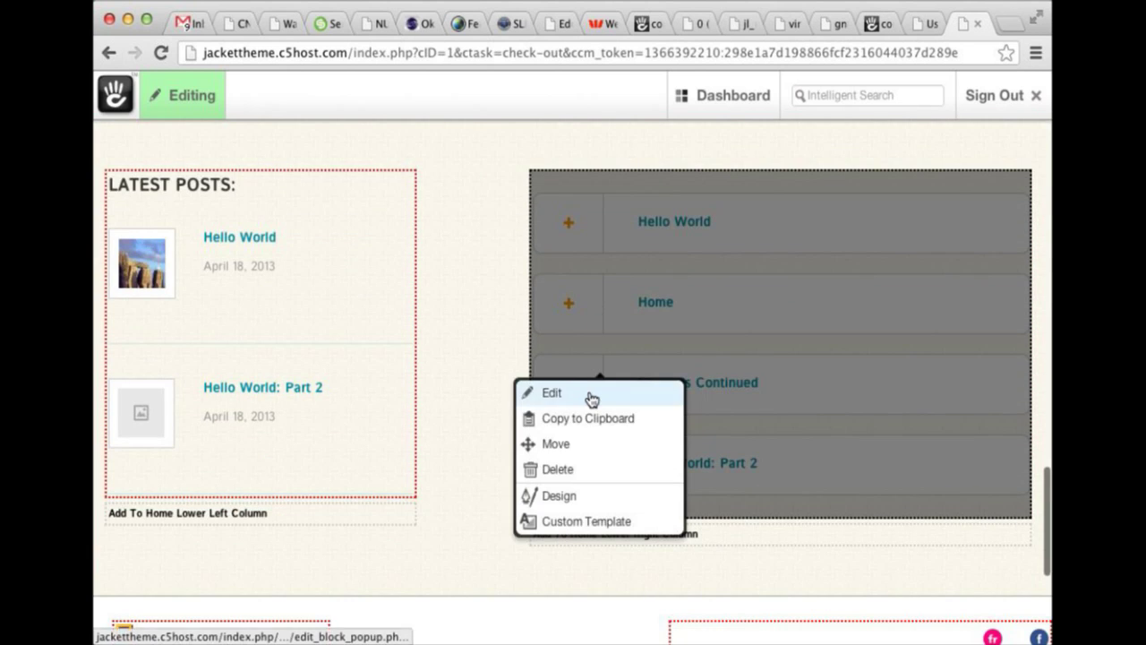
{"action": "left_click", "coordinate": [589, 395]}
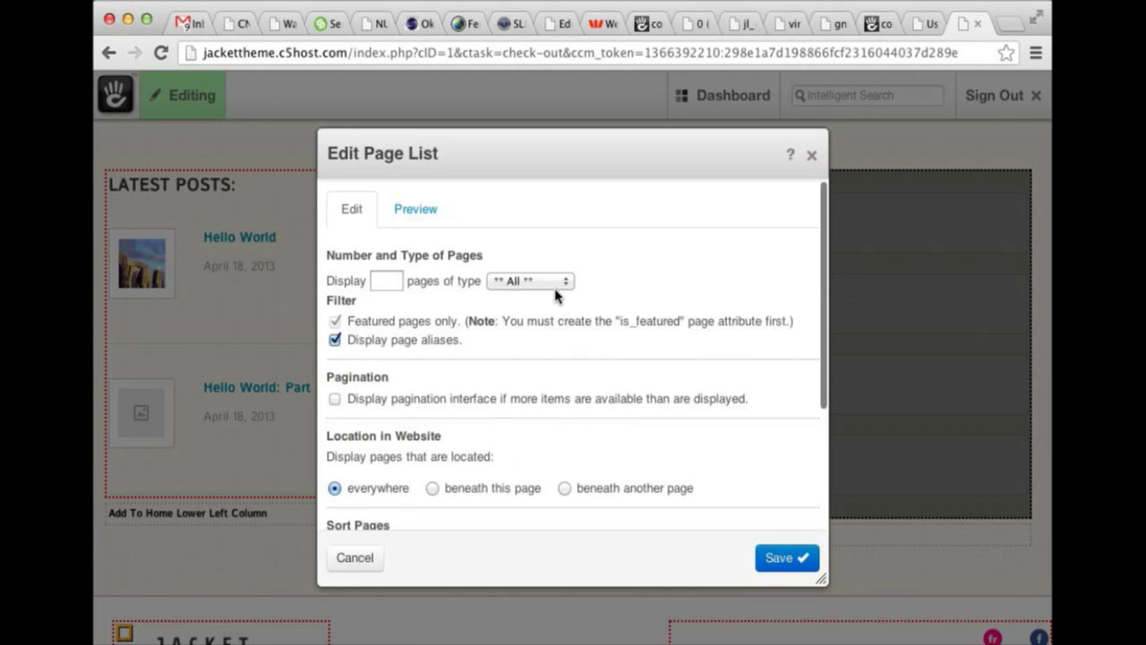
{"action": "scroll", "coordinate": [779, 229], "scroll_direction": "down", "scroll_amount": 5}
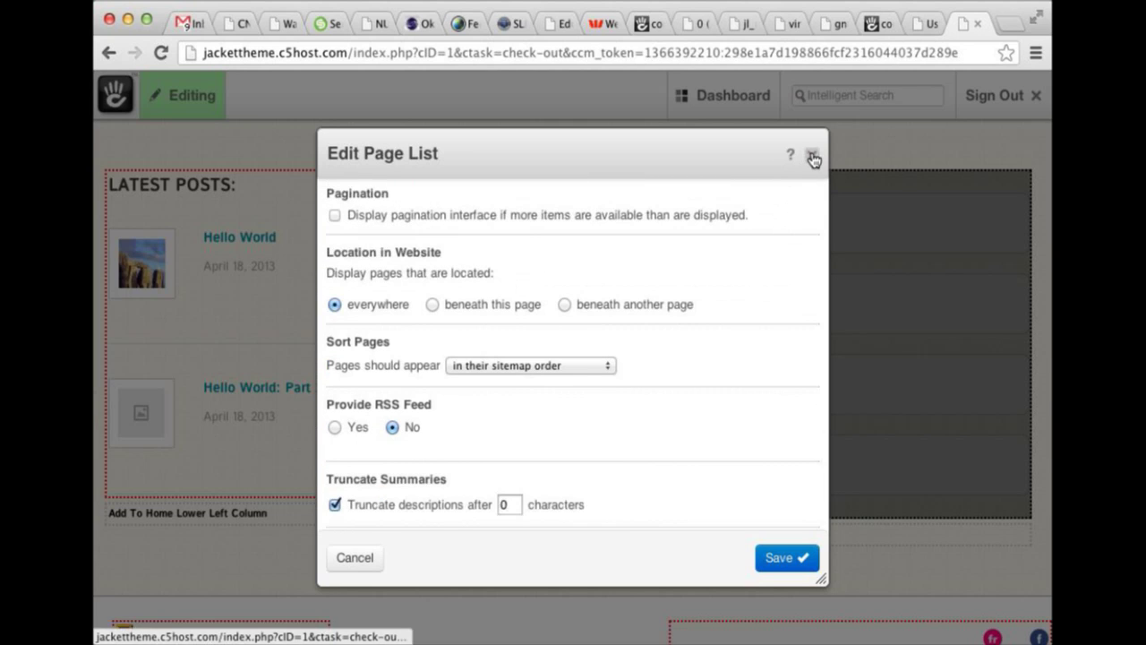
{"action": "left_click", "coordinate": [811, 155]}
{"action": "left_click", "coordinate": [764, 242]}
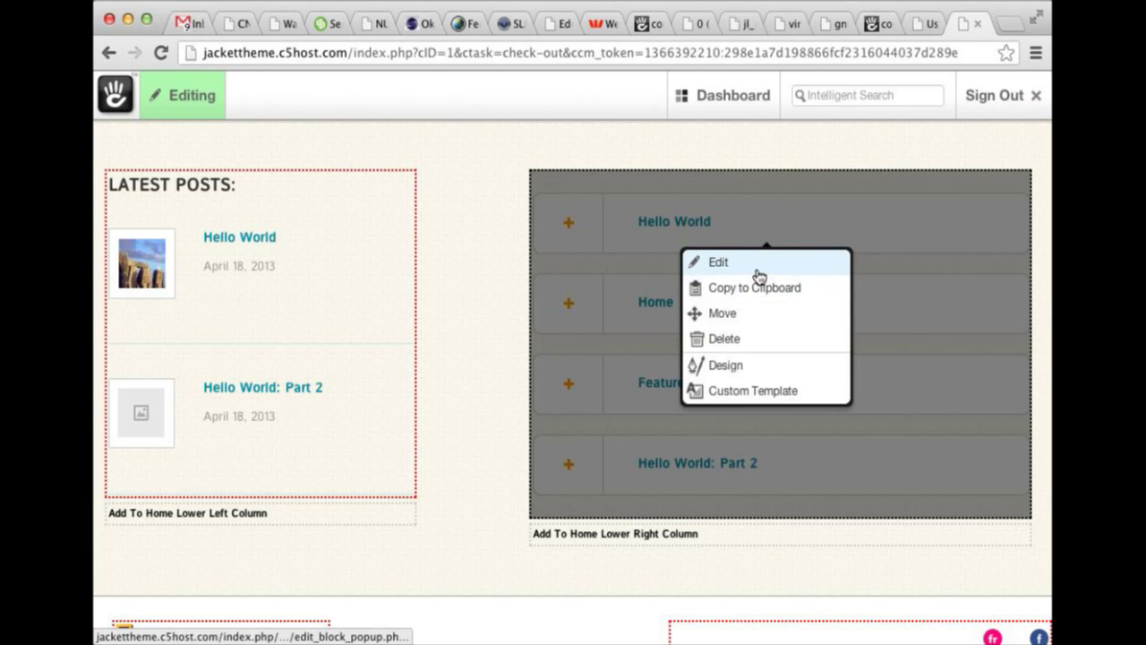
{"action": "left_click", "coordinate": [761, 268]}
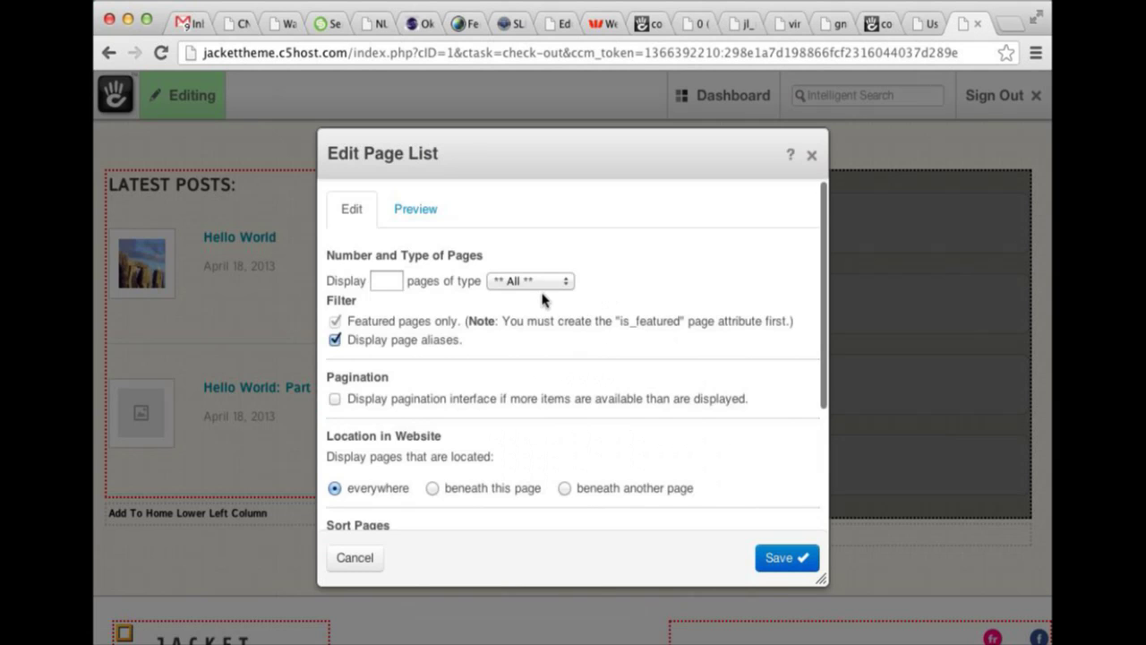
{"action": "scroll", "coordinate": [537, 299], "scroll_direction": "down", "scroll_amount": 3}
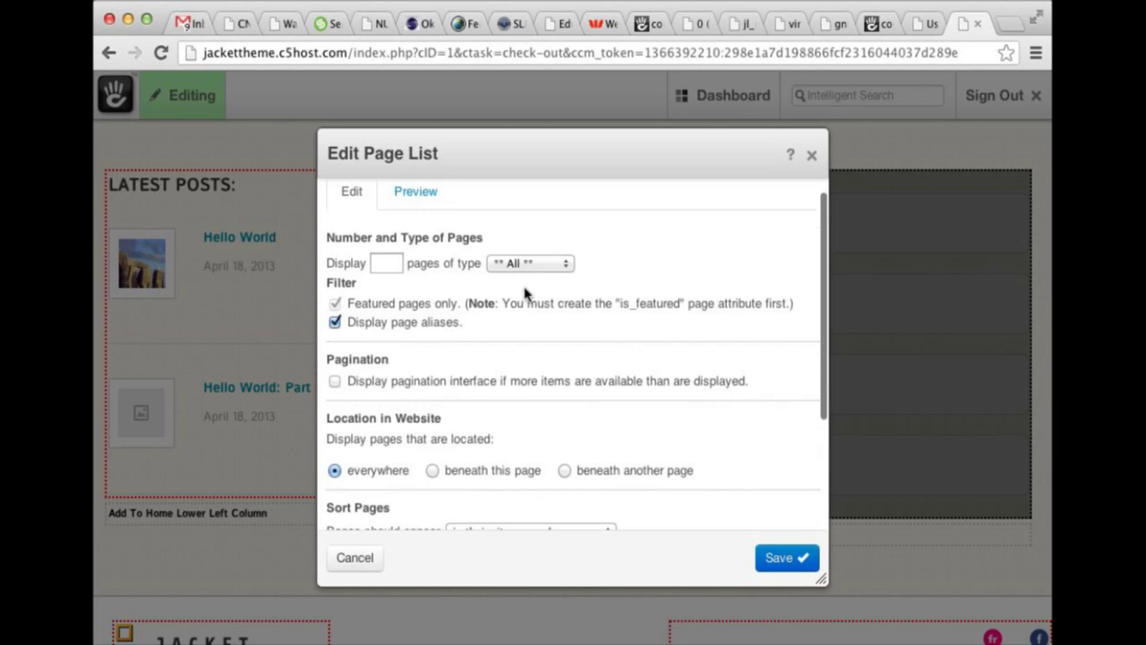
{"action": "left_click", "coordinate": [811, 160]}
Check the right-column block's custom template stays Expand Collapse and close it.
{"action": "left_click", "coordinate": [183, 95]}
{"action": "left_click", "coordinate": [768, 307]}
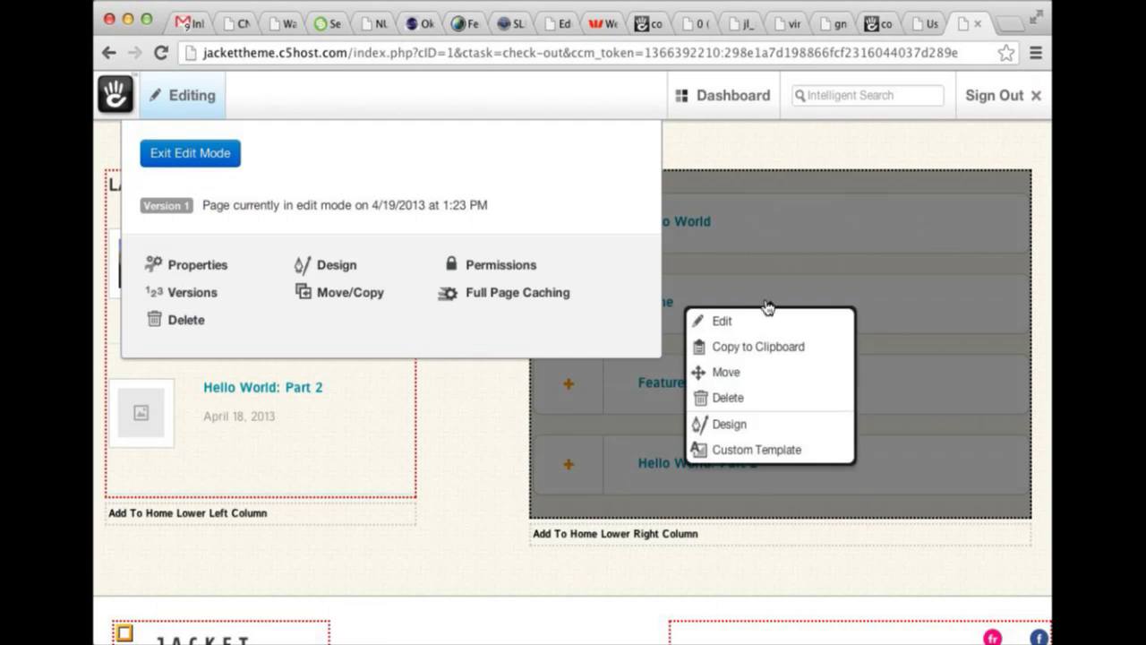
{"action": "left_click", "coordinate": [755, 450]}
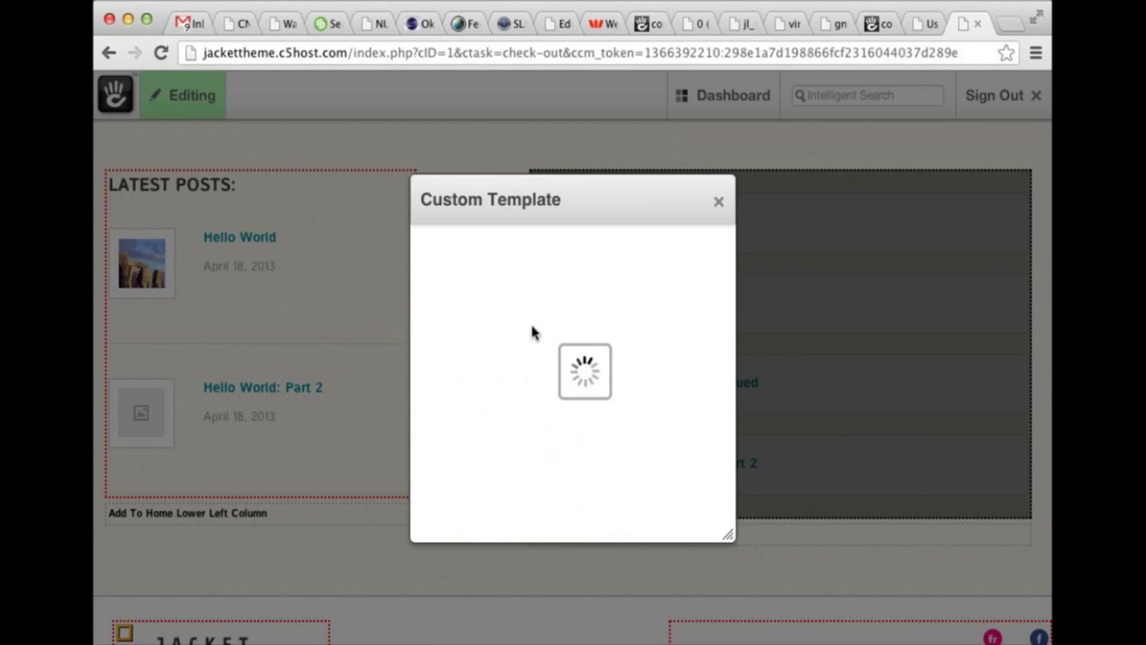
{"action": "left_click", "coordinate": [717, 203]}
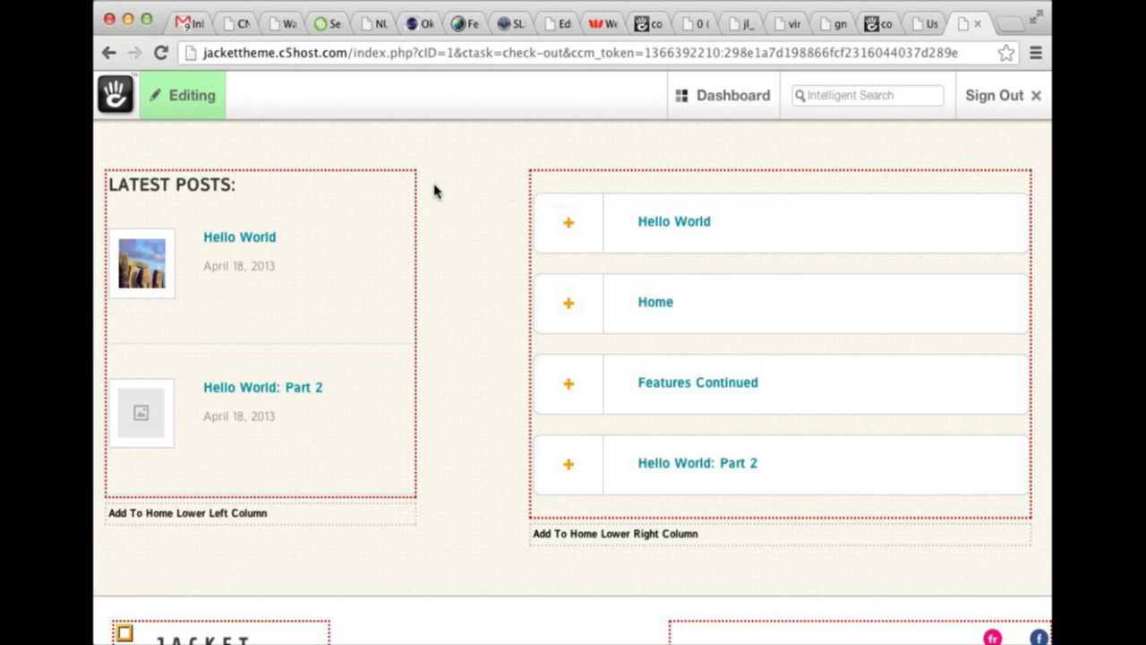
Exit edit mode and expand the Hello World, Home and Hello World: Part 2 accordion entries.
{"action": "left_click", "coordinate": [189, 96]}
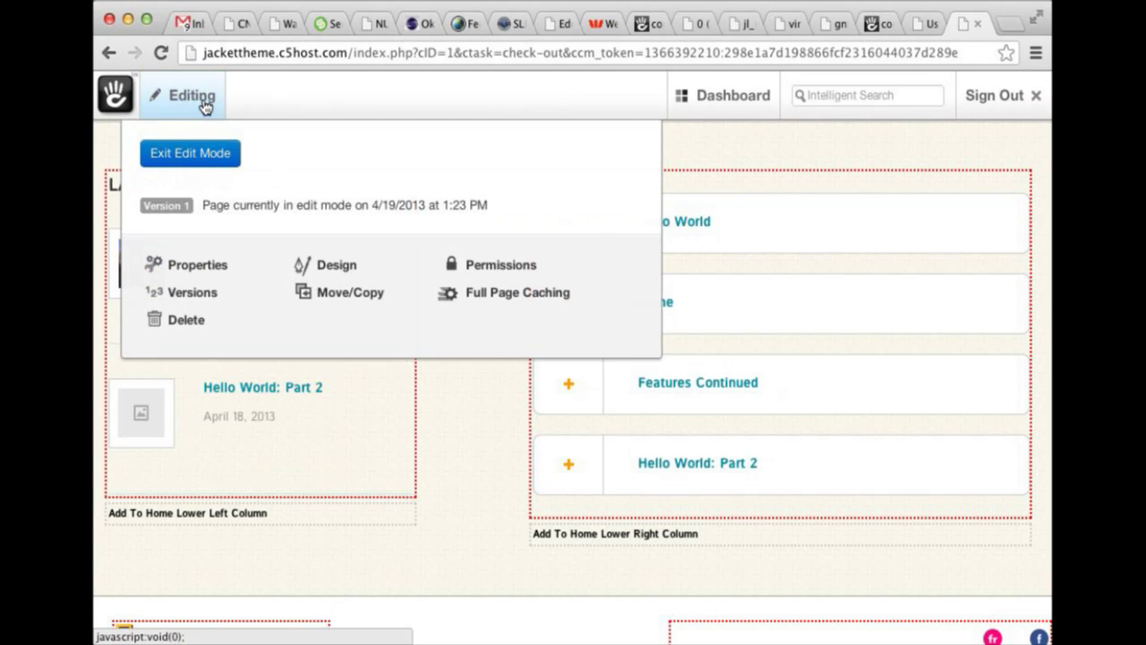
{"action": "left_click", "coordinate": [192, 154]}
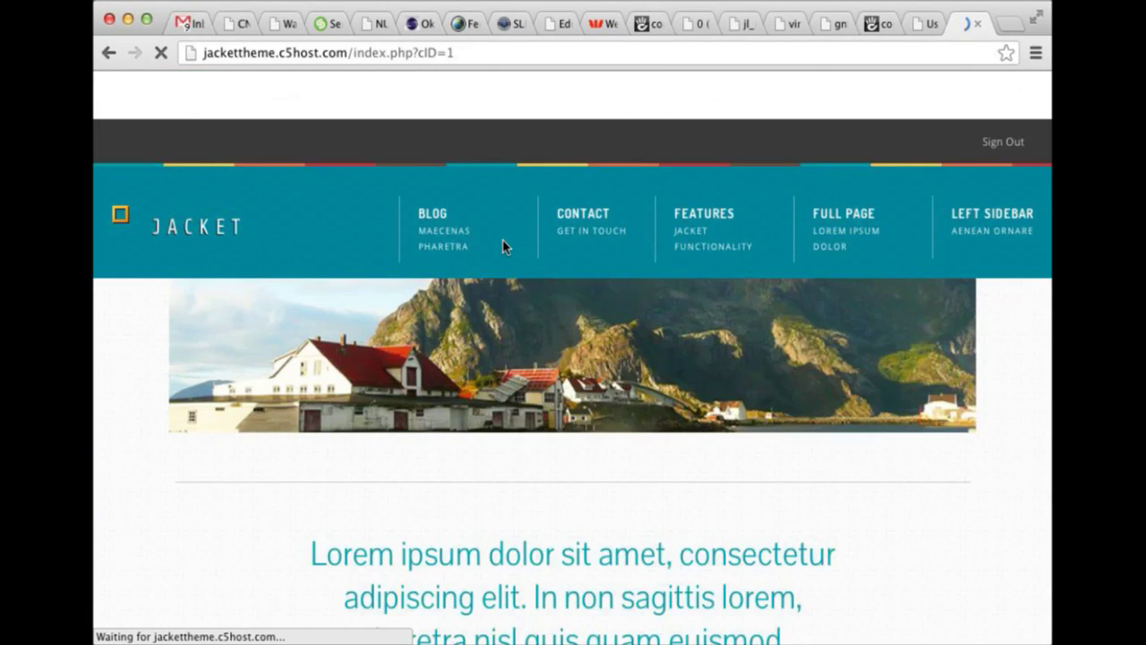
{"action": "scroll", "coordinate": [497, 286], "scroll_direction": "down", "scroll_amount": 15}
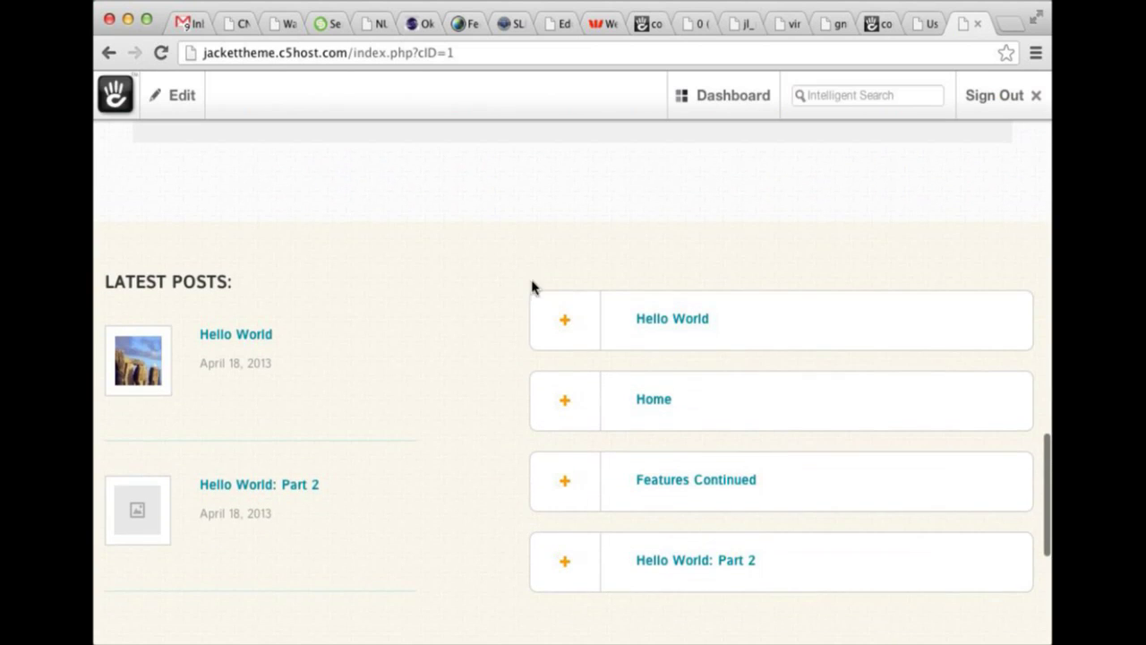
{"action": "left_click", "coordinate": [564, 321]}
{"action": "scroll", "coordinate": [562, 358], "scroll_direction": "down", "scroll_amount": 1}
{"action": "left_click", "coordinate": [563, 366]}
{"action": "scroll", "coordinate": [564, 358], "scroll_direction": "down", "scroll_amount": 3}
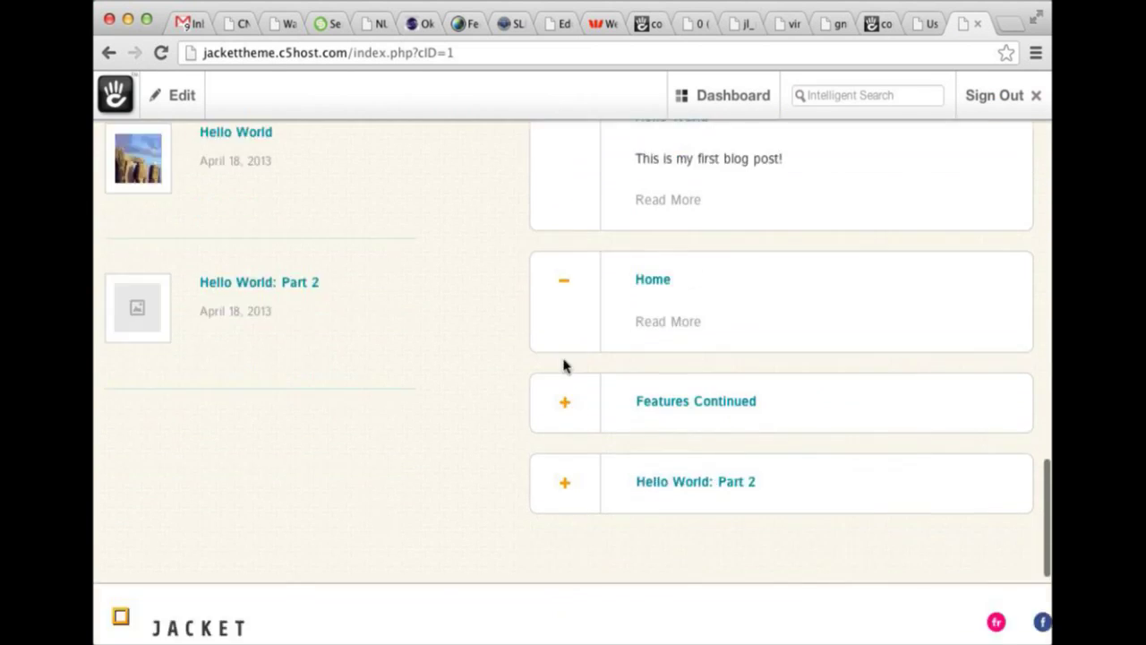
{"action": "left_click", "coordinate": [571, 323]}
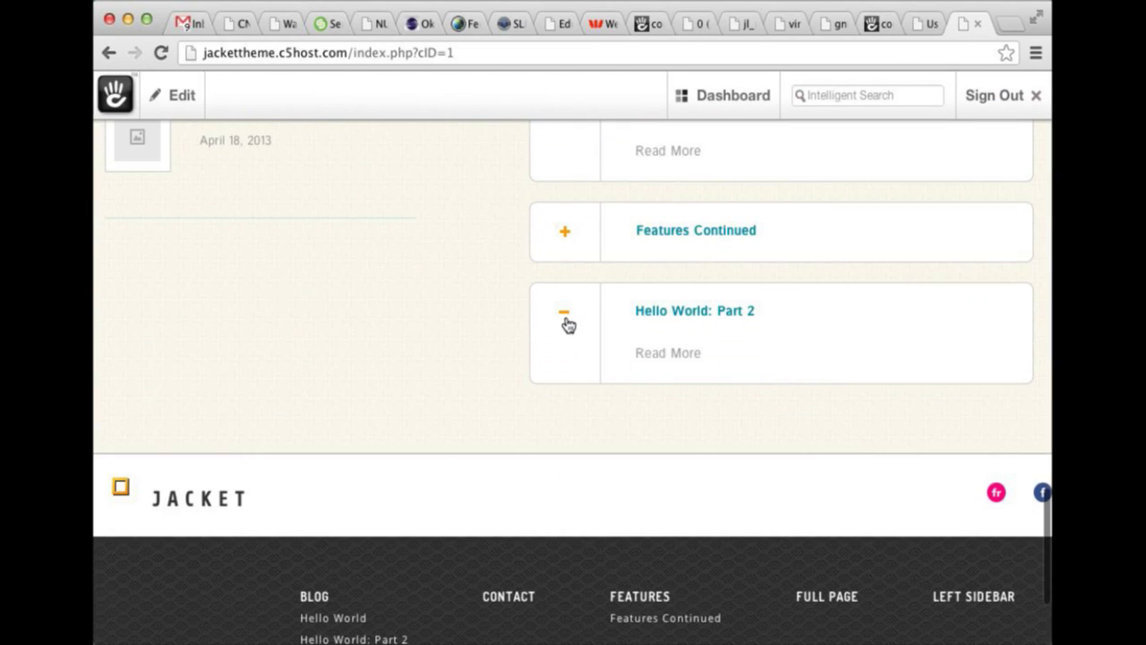
{"action": "scroll", "coordinate": [695, 330], "scroll_direction": "up", "scroll_amount": 5}
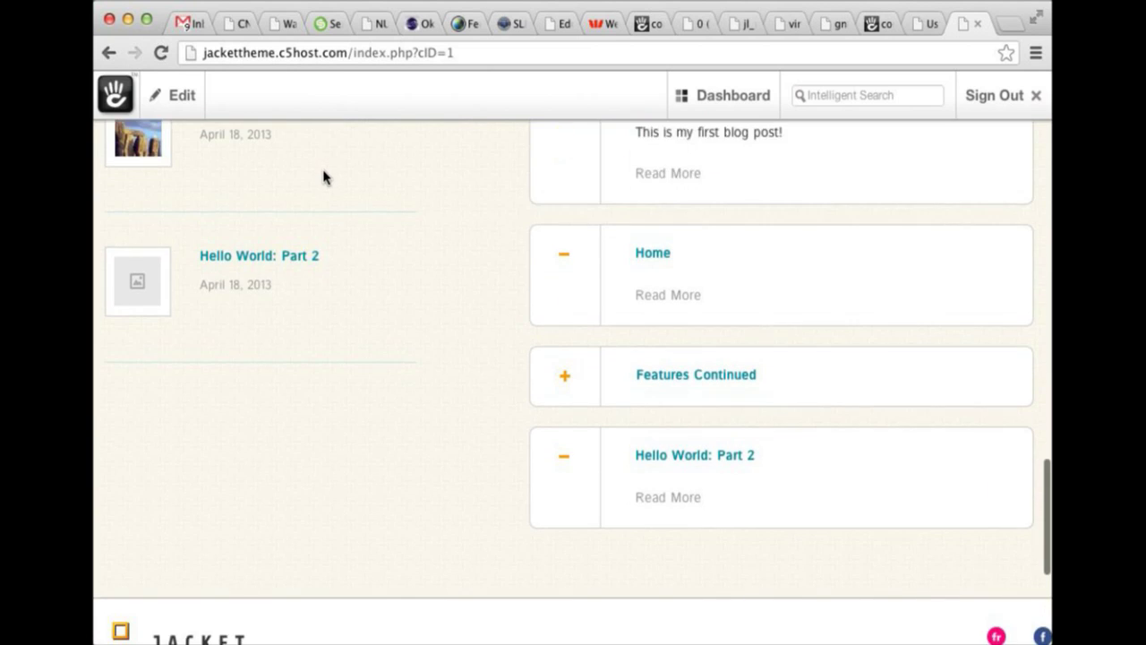
{"action": "scroll", "coordinate": [323, 176], "scroll_direction": "down", "scroll_amount": 5}
Put the home page back into edit mode.
{"action": "left_click", "coordinate": [163, 105]}
{"action": "left_click", "coordinate": [205, 146]}
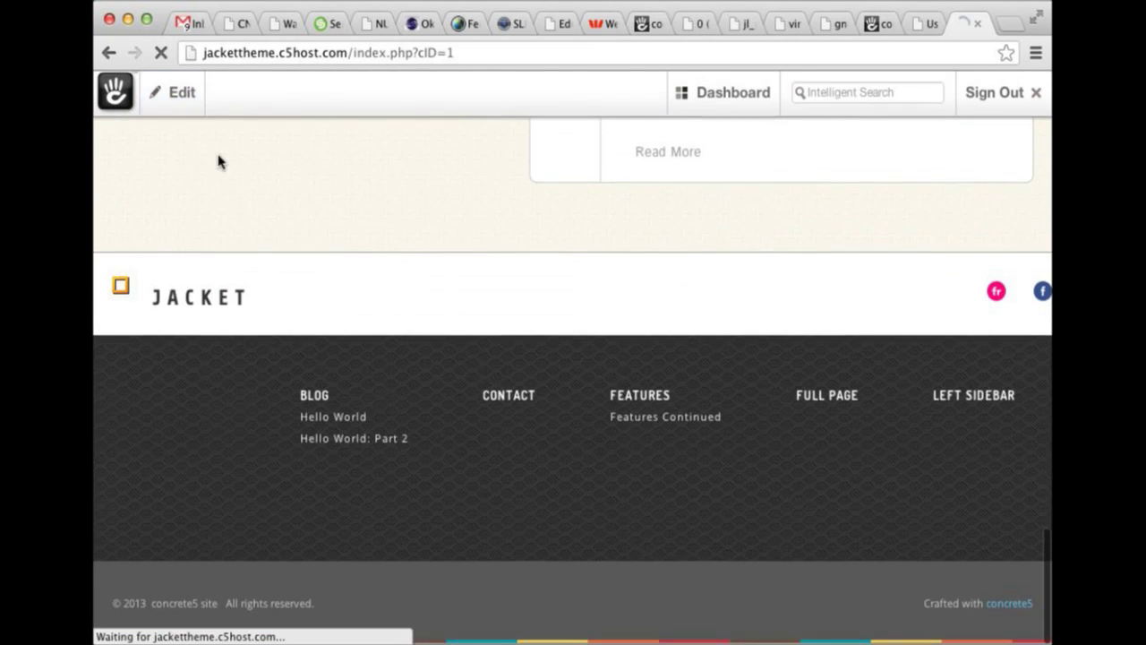
{"action": "scroll", "coordinate": [240, 192], "scroll_direction": "down", "scroll_amount": 15}
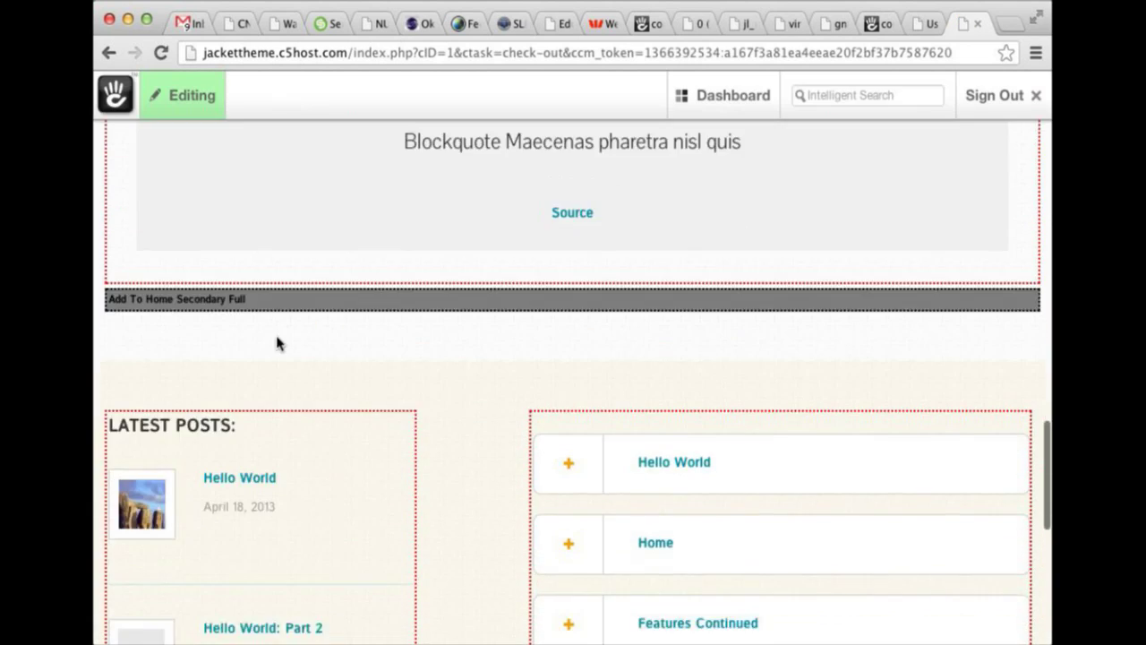
Open the footer JACKET logo block's content editor and close it without changes.
{"action": "scroll", "coordinate": [277, 342], "scroll_direction": "down", "scroll_amount": 5}
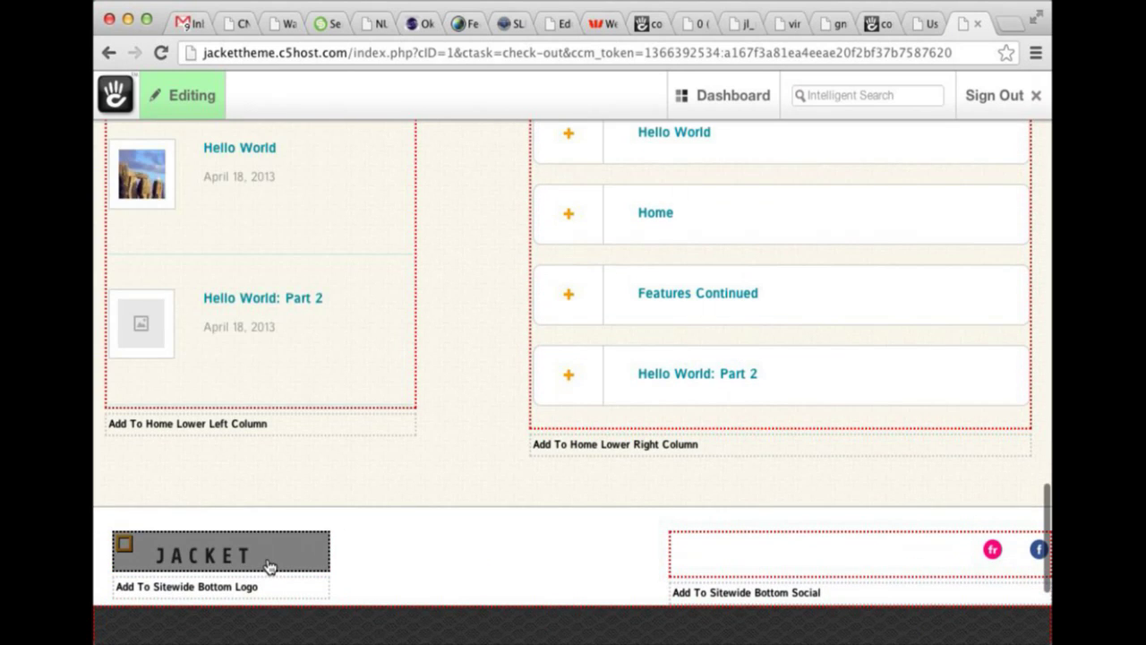
{"action": "left_click", "coordinate": [274, 568]}
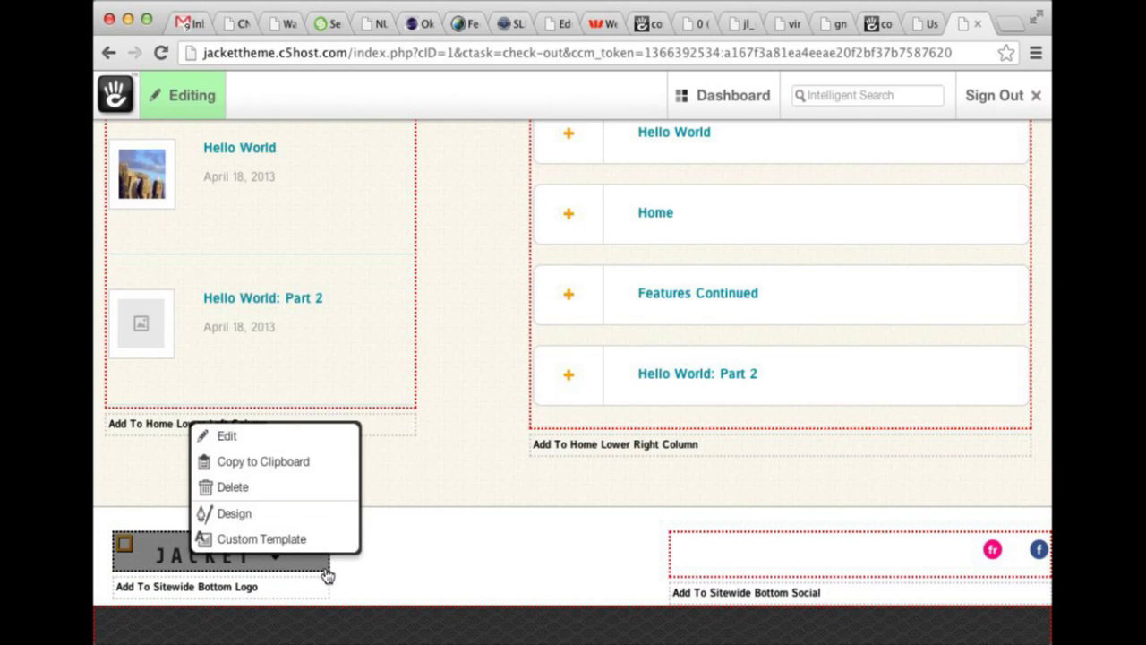
{"action": "left_click", "coordinate": [424, 571]}
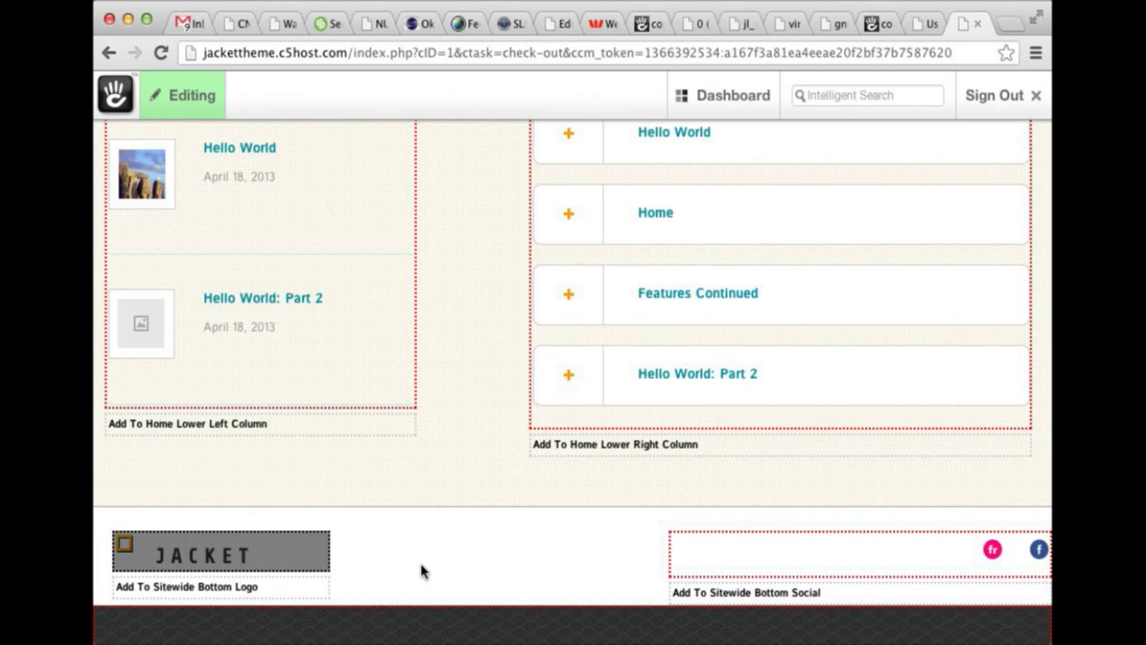
{"action": "left_click", "coordinate": [294, 553]}
{"action": "left_click", "coordinate": [314, 438]}
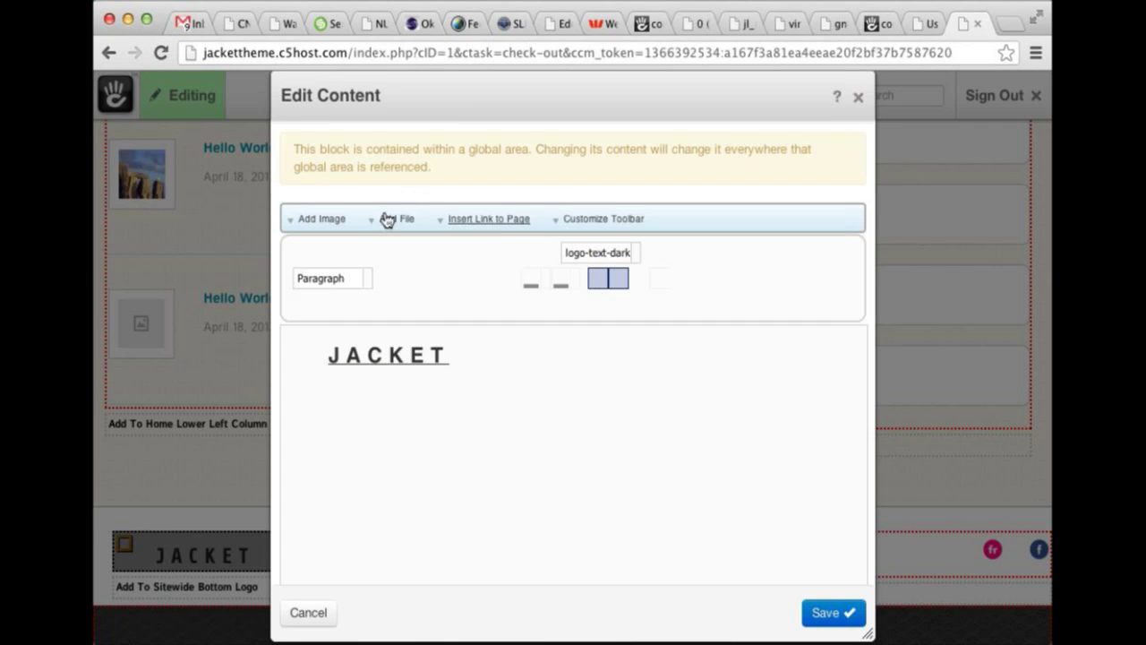
{"action": "left_click", "coordinate": [858, 97]}
Review the footer social icons settings (Facebook, Flickr) and close them unchanged.
{"action": "left_click", "coordinate": [784, 552]}
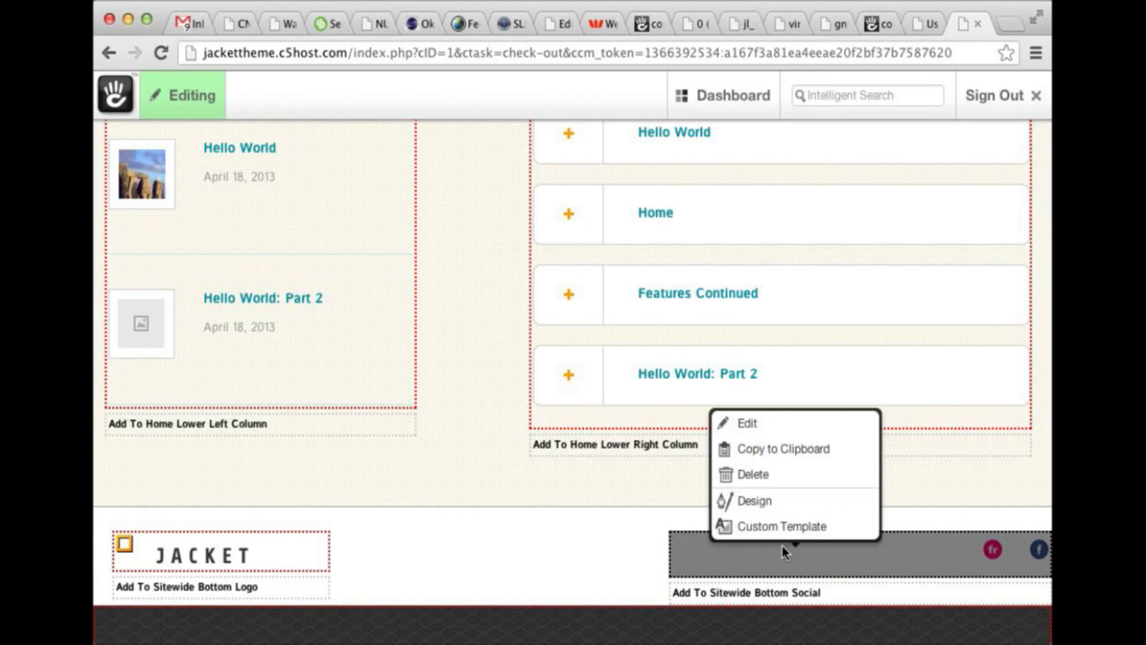
{"action": "left_click", "coordinate": [788, 428]}
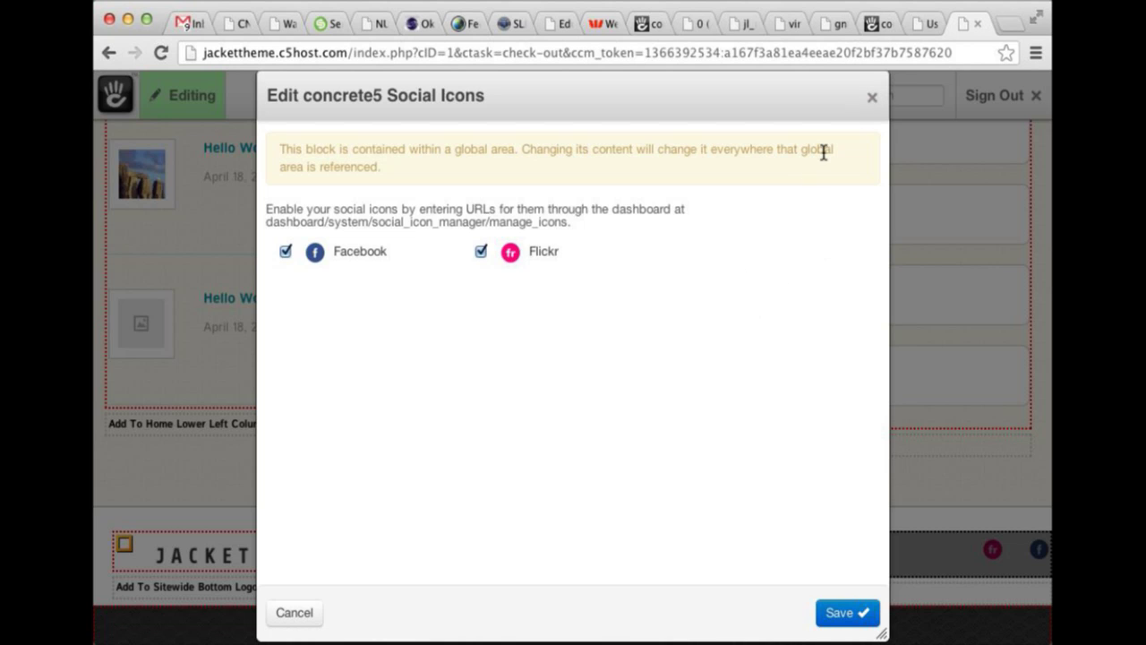
{"action": "left_click", "coordinate": [871, 99]}
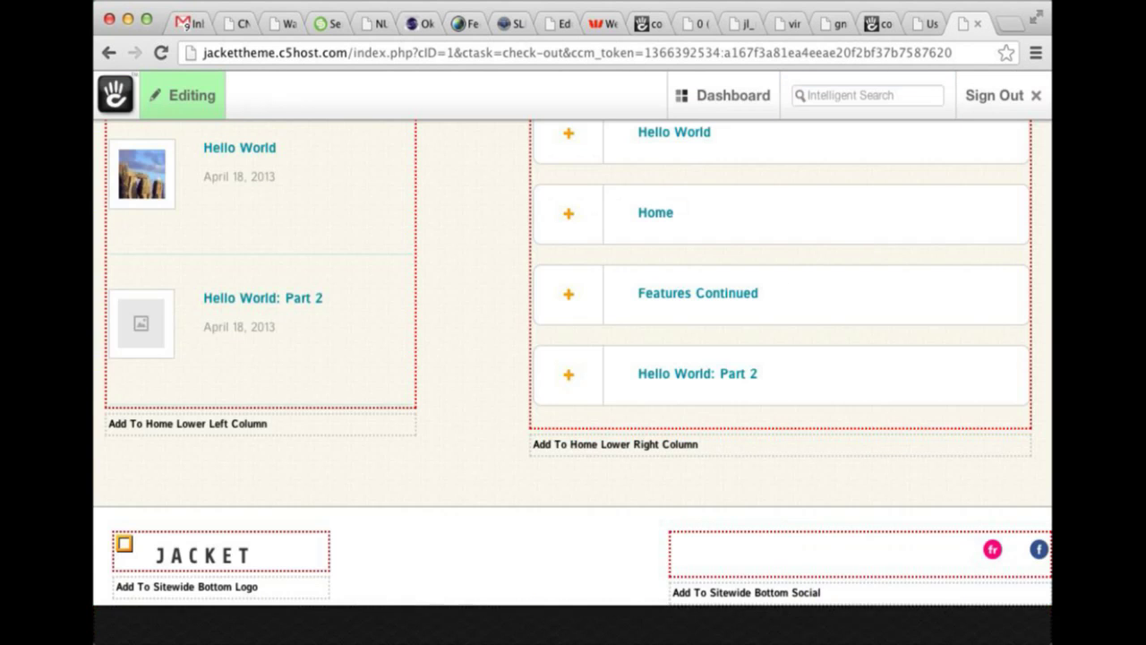
Check the social block's custom template list and close it leaving None selected.
{"action": "left_click", "coordinate": [909, 575]}
{"action": "left_click", "coordinate": [909, 548]}
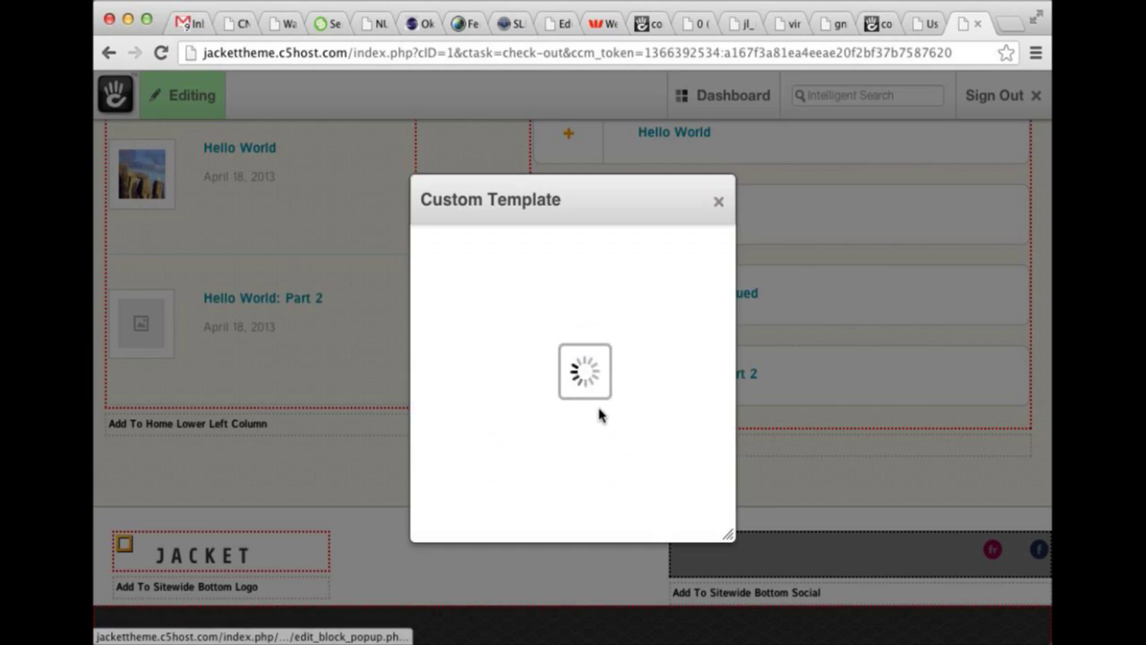
{"action": "left_click", "coordinate": [575, 382]}
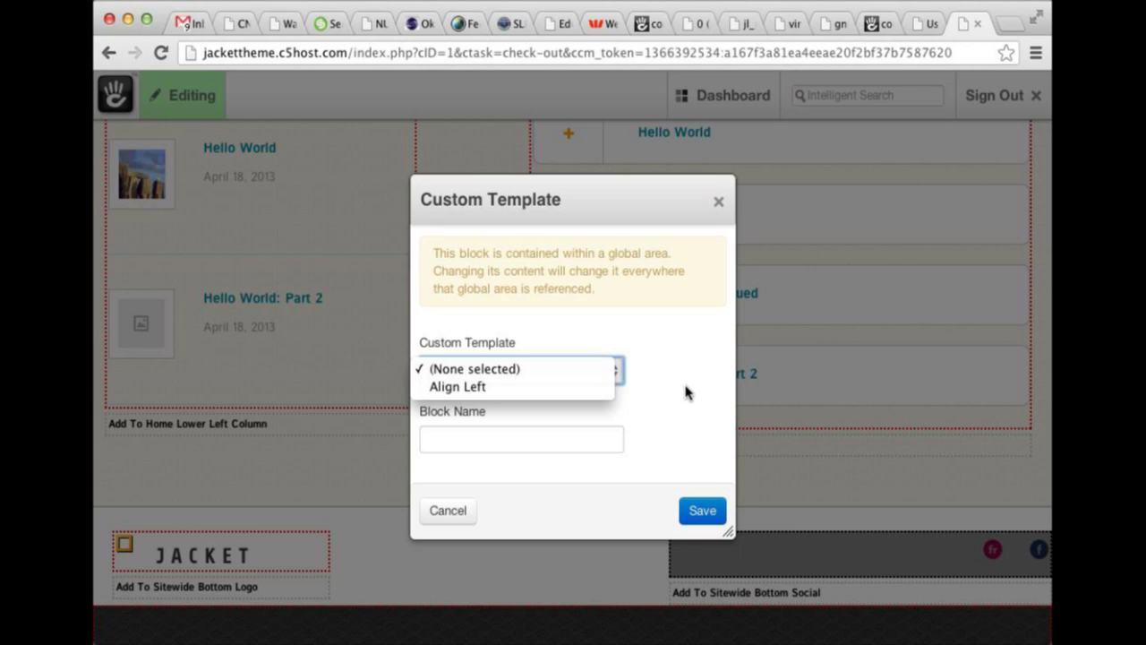
{"action": "left_click", "coordinate": [650, 376]}
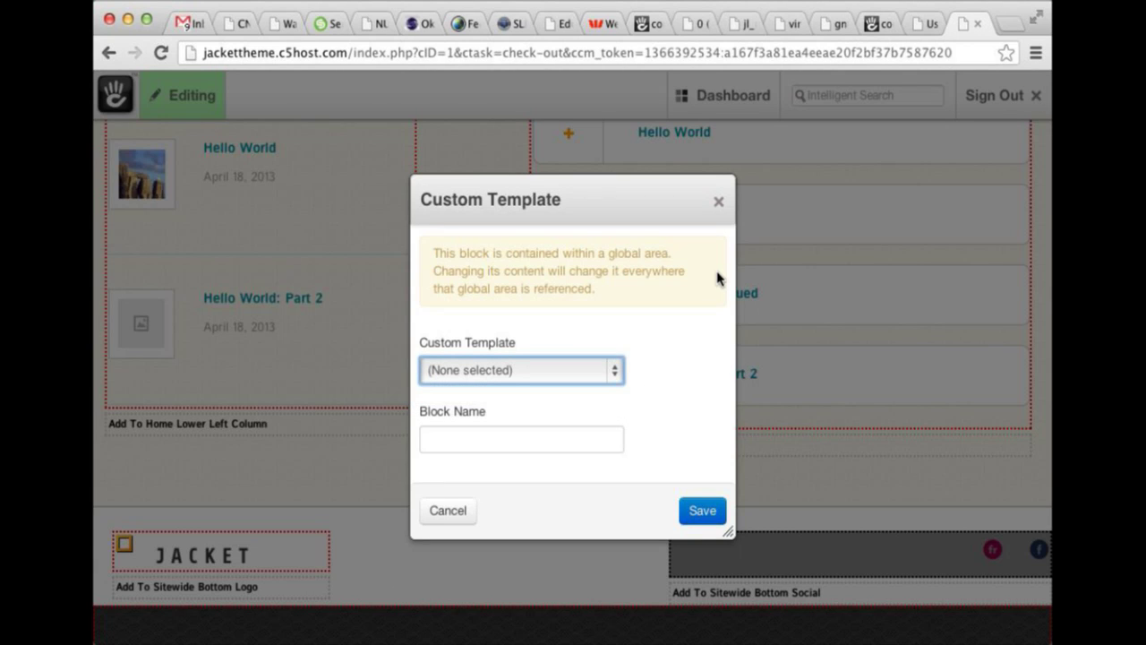
{"action": "left_click", "coordinate": [719, 203]}
{"action": "scroll", "coordinate": [550, 292], "scroll_direction": "down", "scroll_amount": 5}
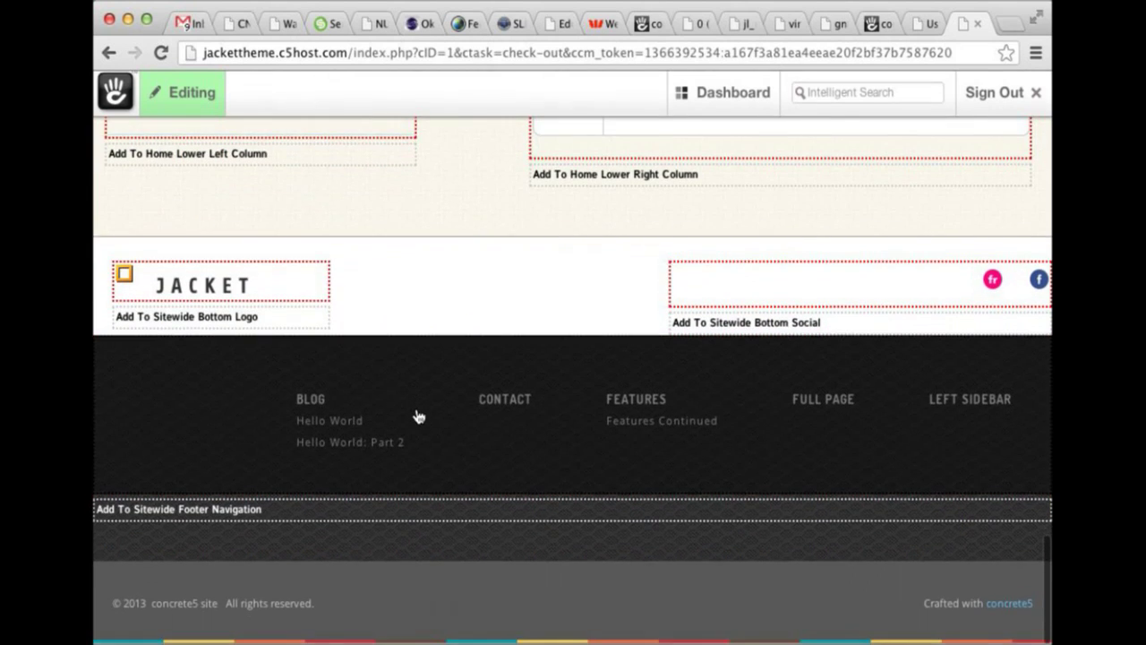
Review the footer Auto-Nav block's settings and close them without saving.
{"action": "left_click", "coordinate": [429, 402]}
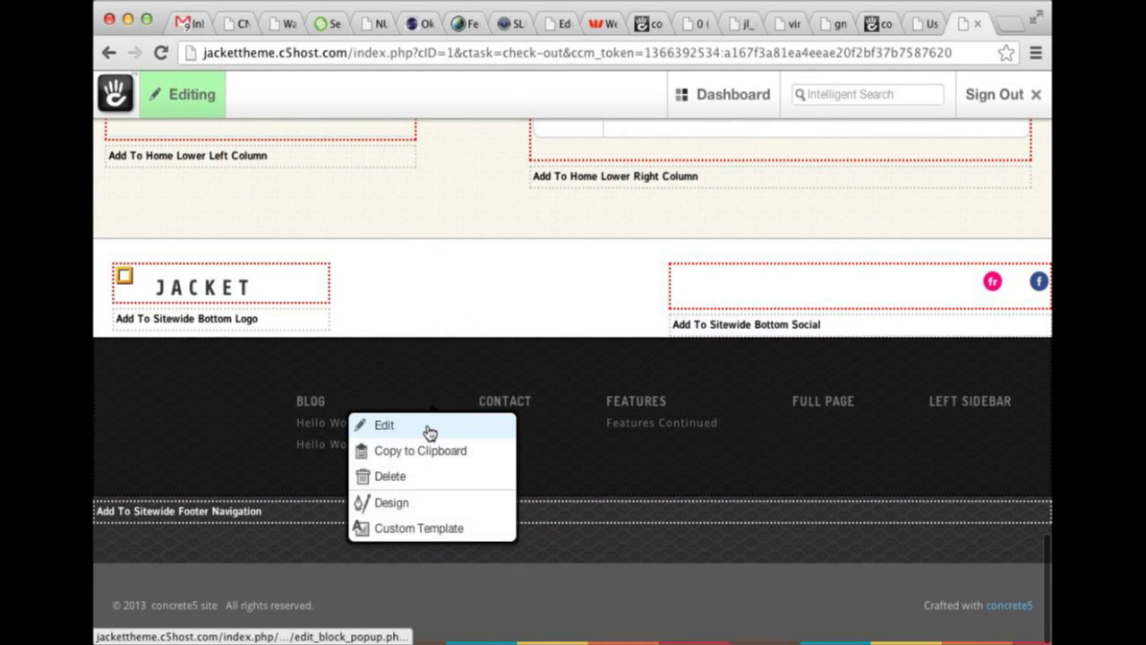
{"action": "left_click", "coordinate": [427, 432]}
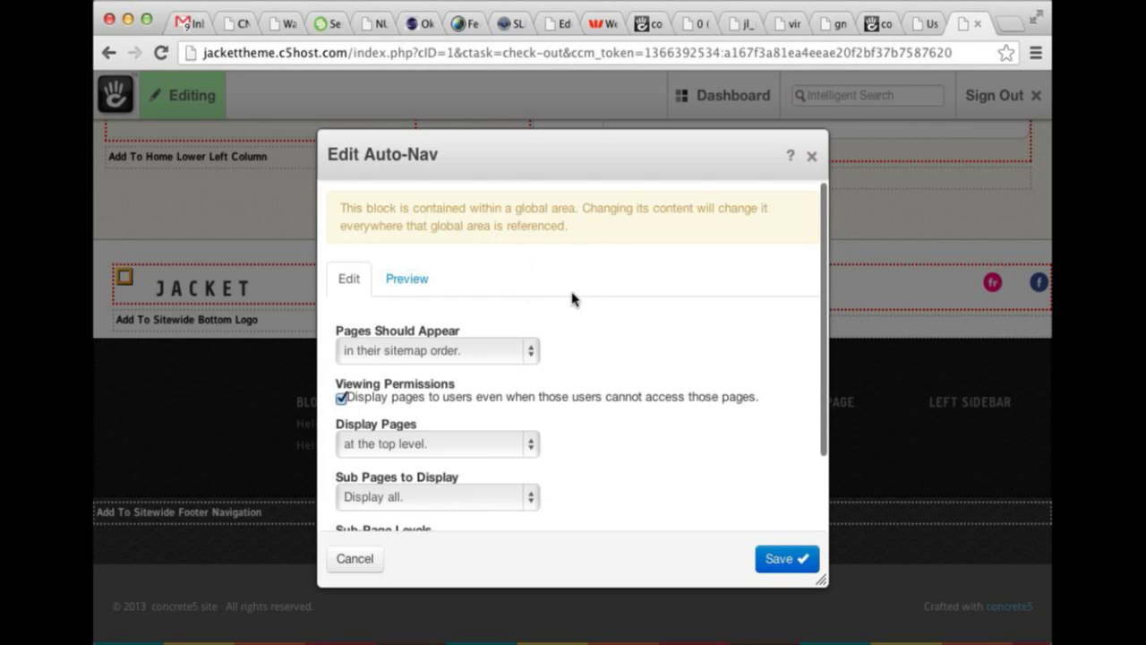
{"action": "scroll", "coordinate": [573, 298], "scroll_direction": "down", "scroll_amount": 2}
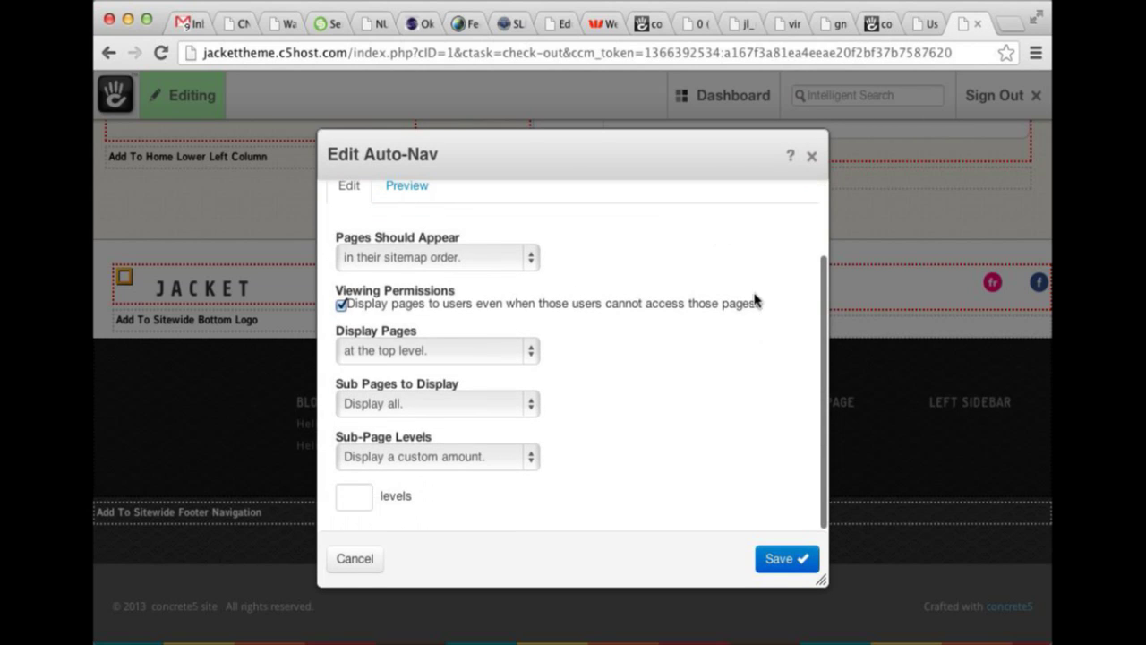
{"action": "left_click", "coordinate": [811, 156]}
Check the footer navigation's custom template list and close it with None still selected.
{"action": "left_click", "coordinate": [704, 377]}
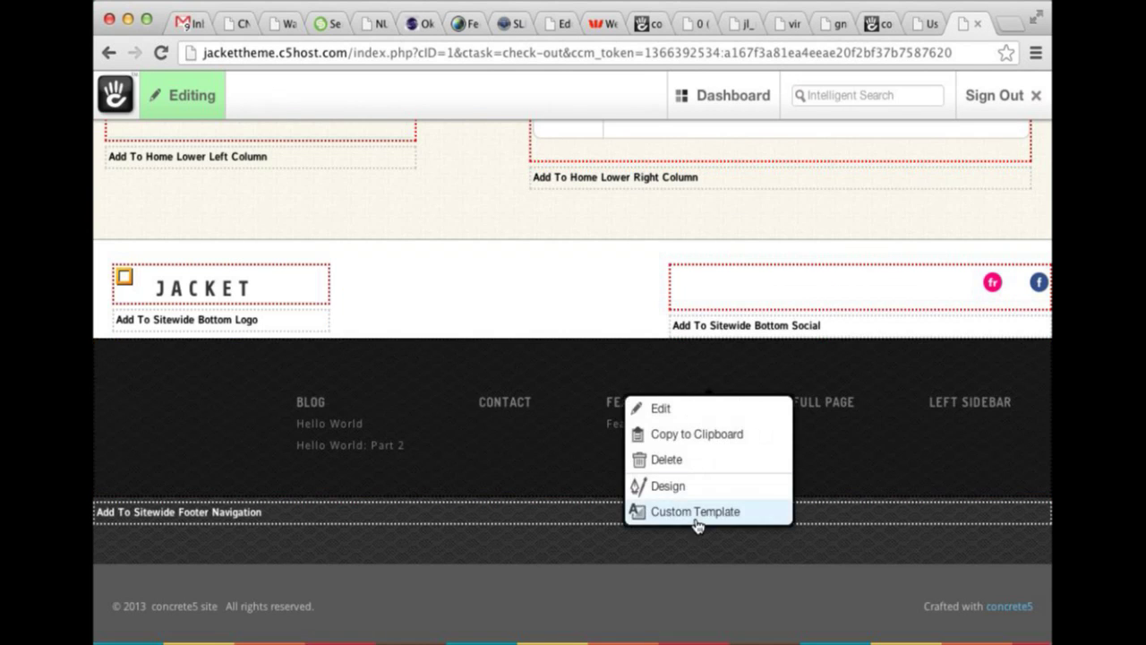
{"action": "left_click", "coordinate": [692, 512]}
{"action": "left_click", "coordinate": [533, 370]}
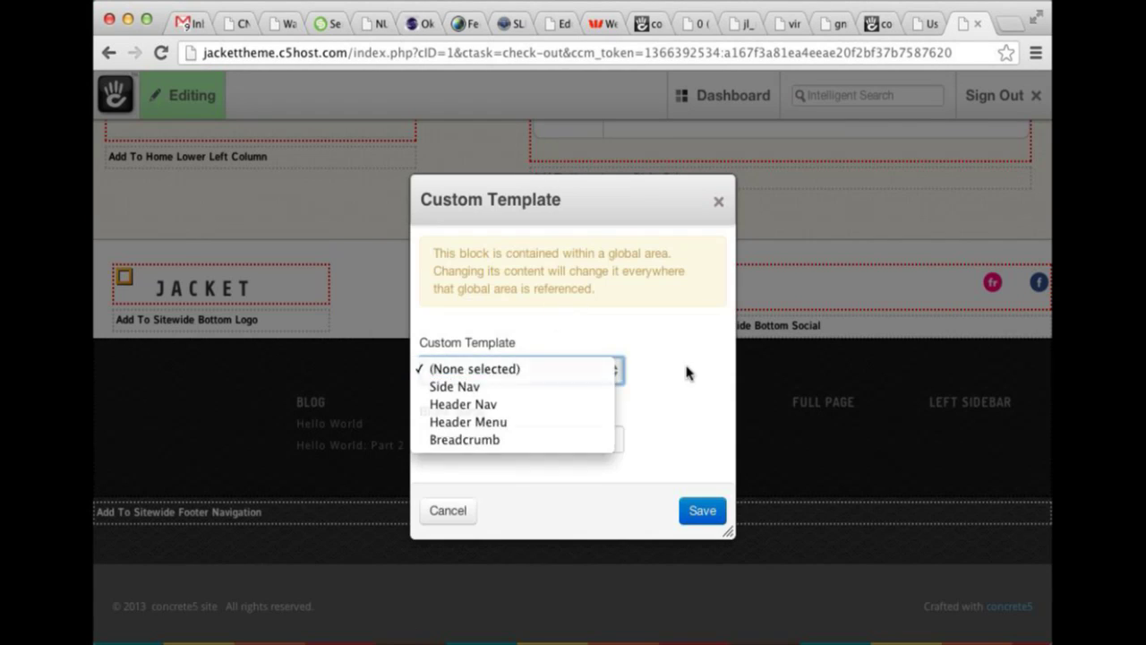
{"action": "left_click", "coordinate": [706, 212]}
{"action": "left_click", "coordinate": [718, 202]}
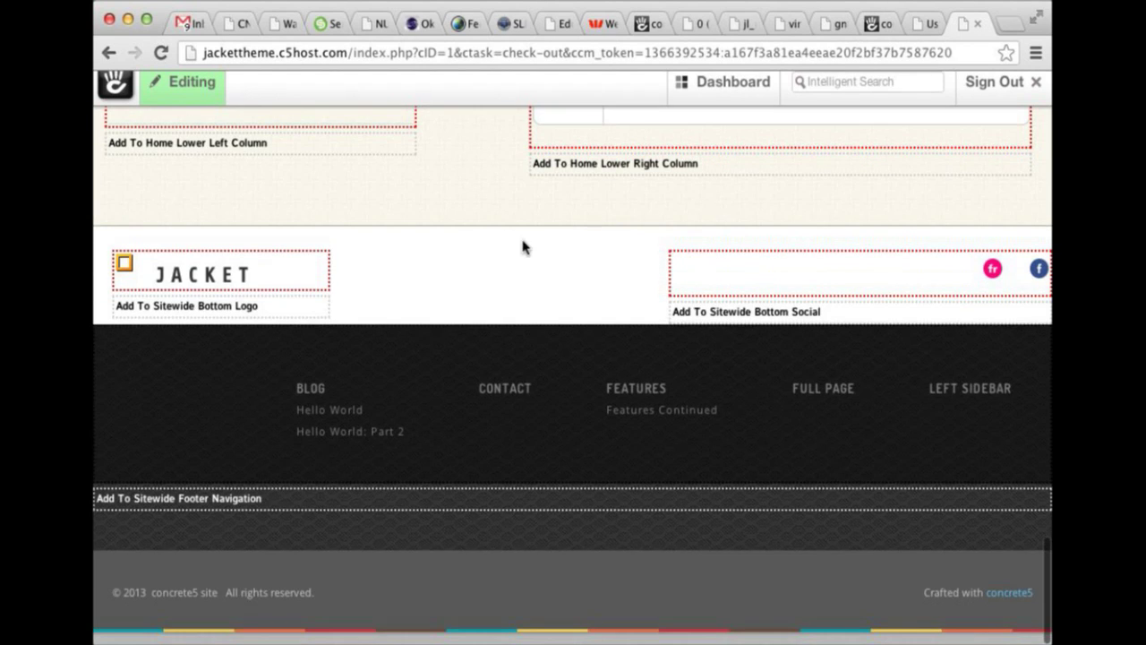
{"action": "scroll", "coordinate": [519, 248], "scroll_direction": "up", "scroll_amount": 15}
Exit edit mode and open the Hello World post from the BLOG menu.
{"action": "left_click", "coordinate": [184, 95]}
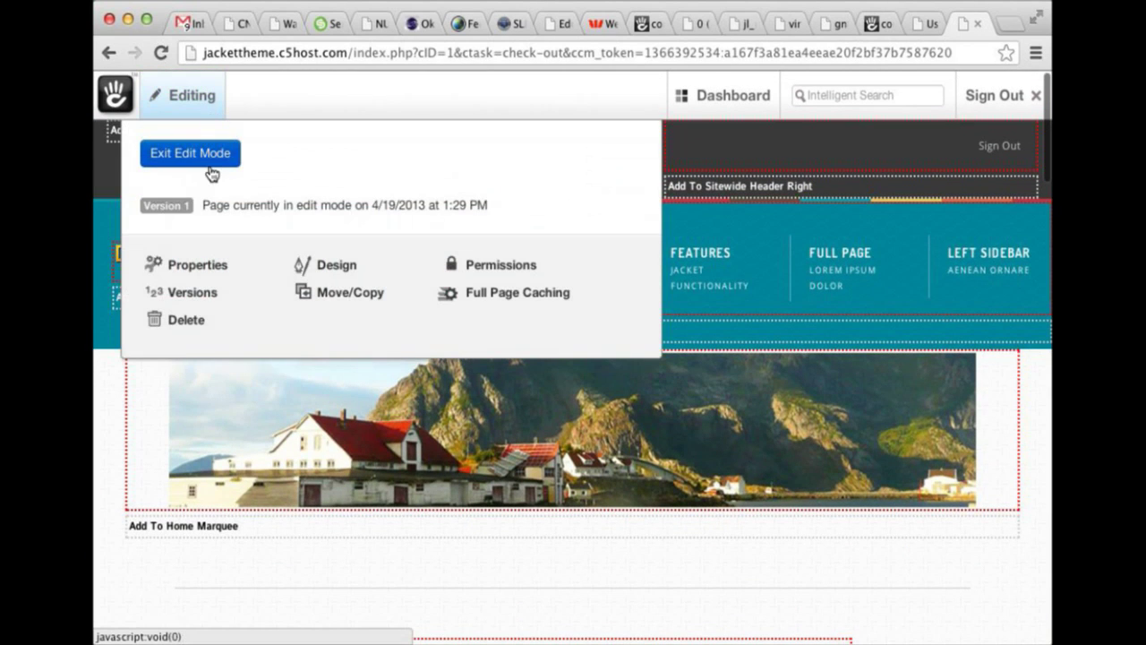
{"action": "left_click", "coordinate": [214, 161]}
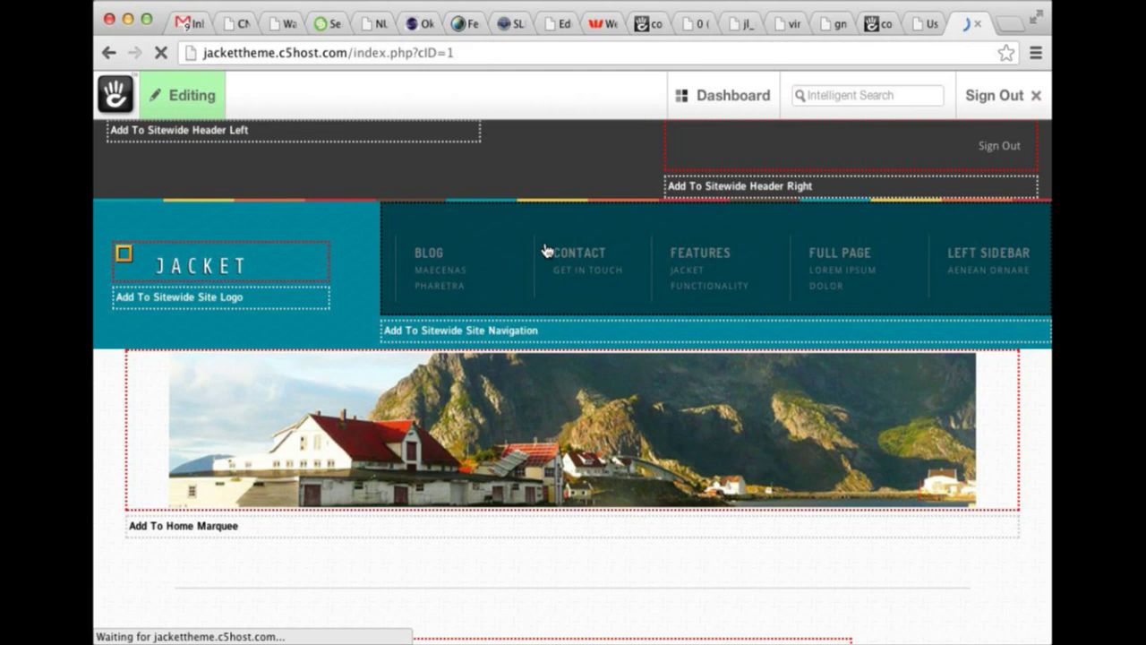
{"action": "mouse_move", "coordinate": [468, 238]}
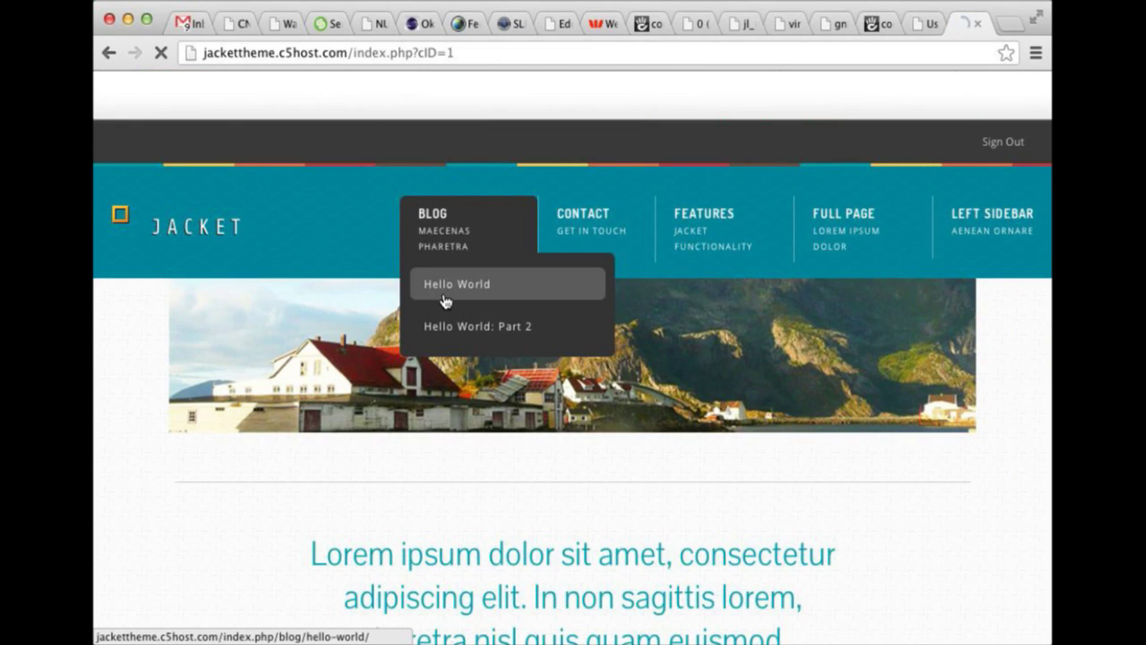
{"action": "left_click", "coordinate": [469, 283]}
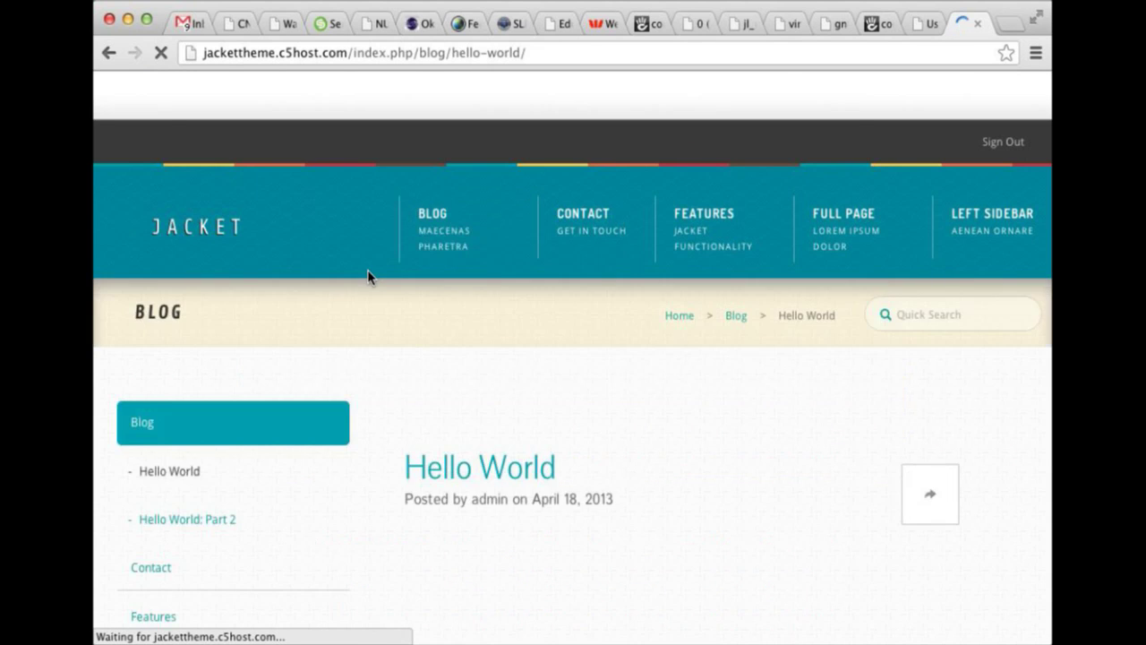
Look over the post's comments form, then put the Hello World page into edit mode.
{"action": "scroll", "coordinate": [368, 274], "scroll_direction": "down", "scroll_amount": 5}
{"action": "scroll", "coordinate": [248, 237], "scroll_direction": "down", "scroll_amount": 8}
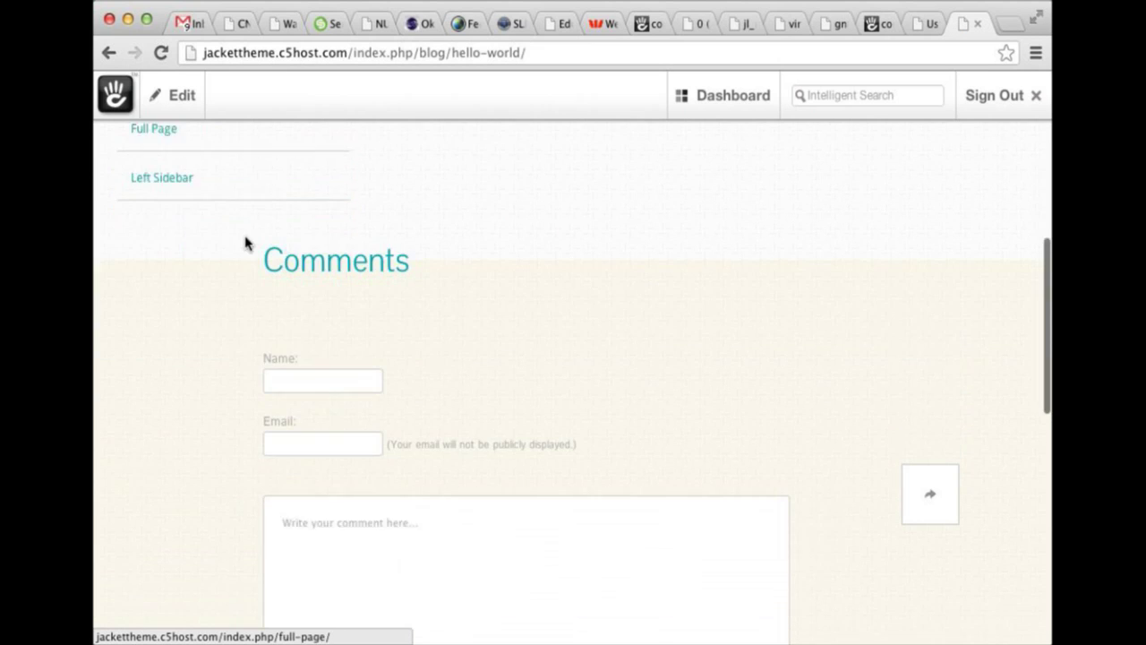
{"action": "scroll", "coordinate": [178, 188], "scroll_direction": "down", "scroll_amount": 3}
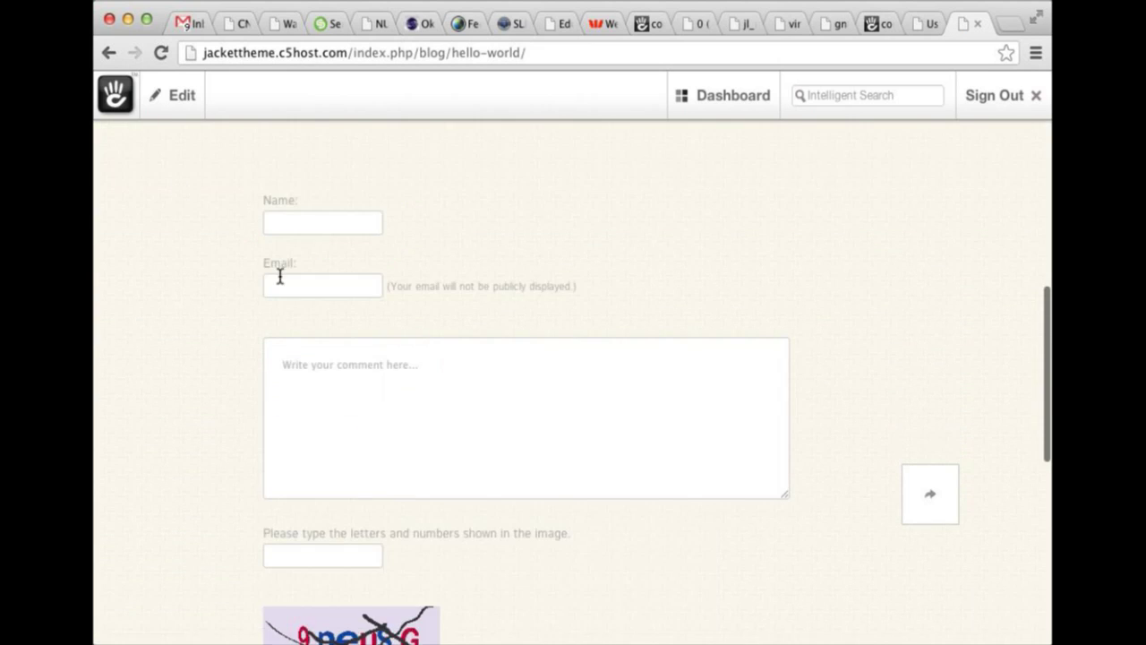
{"action": "scroll", "coordinate": [280, 276], "scroll_direction": "down", "scroll_amount": 4}
{"action": "scroll", "coordinate": [430, 482], "scroll_direction": "up", "scroll_amount": 6}
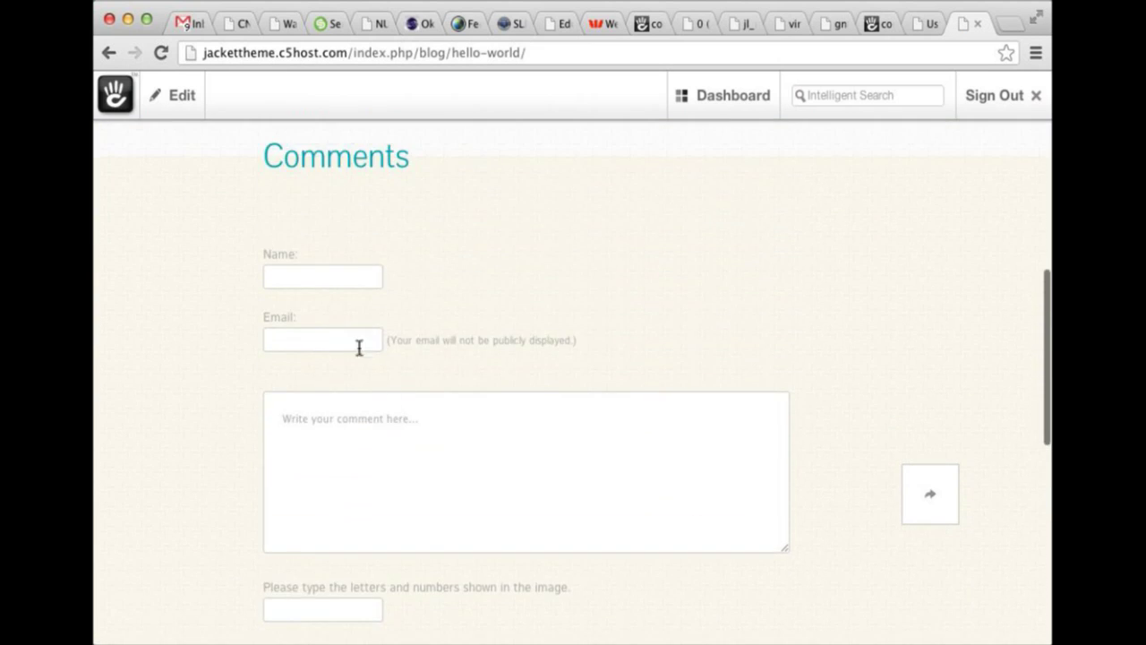
{"action": "scroll", "coordinate": [236, 198], "scroll_direction": "up", "scroll_amount": 2}
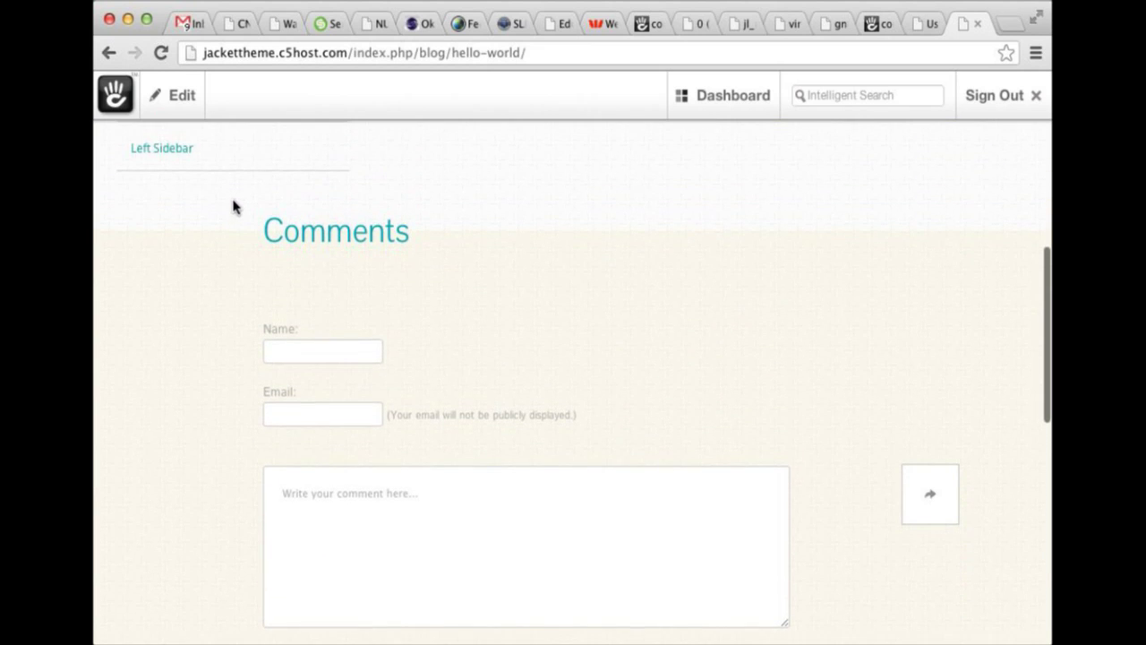
{"action": "scroll", "coordinate": [245, 259], "scroll_direction": "down", "scroll_amount": 10}
{"action": "left_click", "coordinate": [170, 97]}
{"action": "left_click", "coordinate": [188, 153]}
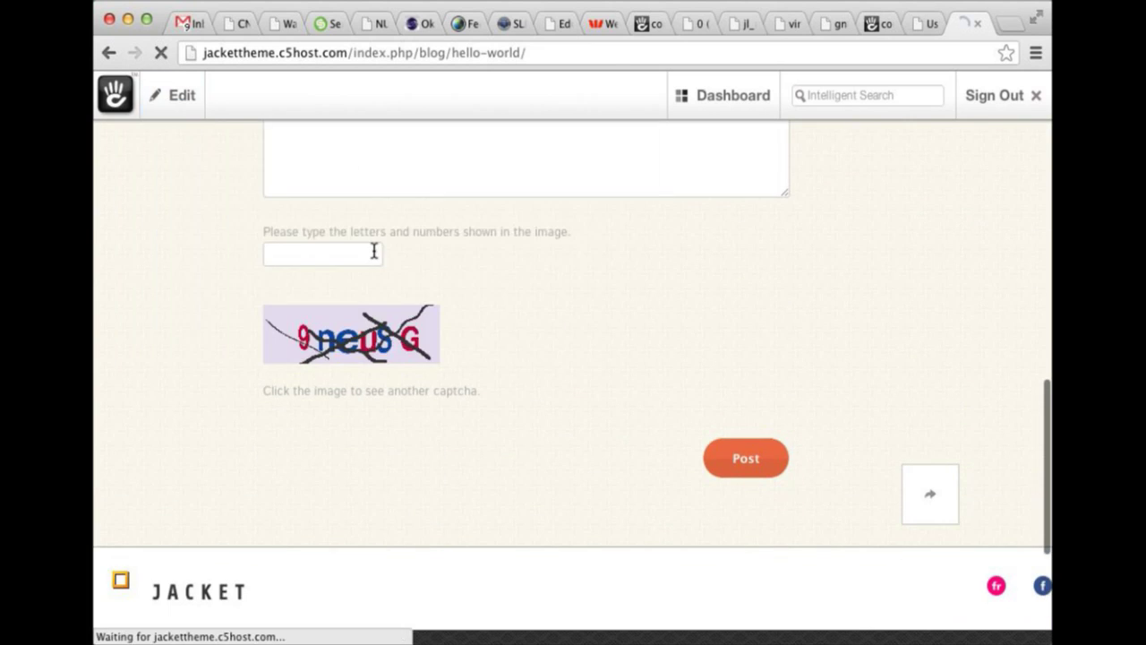
{"action": "scroll", "coordinate": [442, 397], "scroll_direction": "down", "scroll_amount": 15}
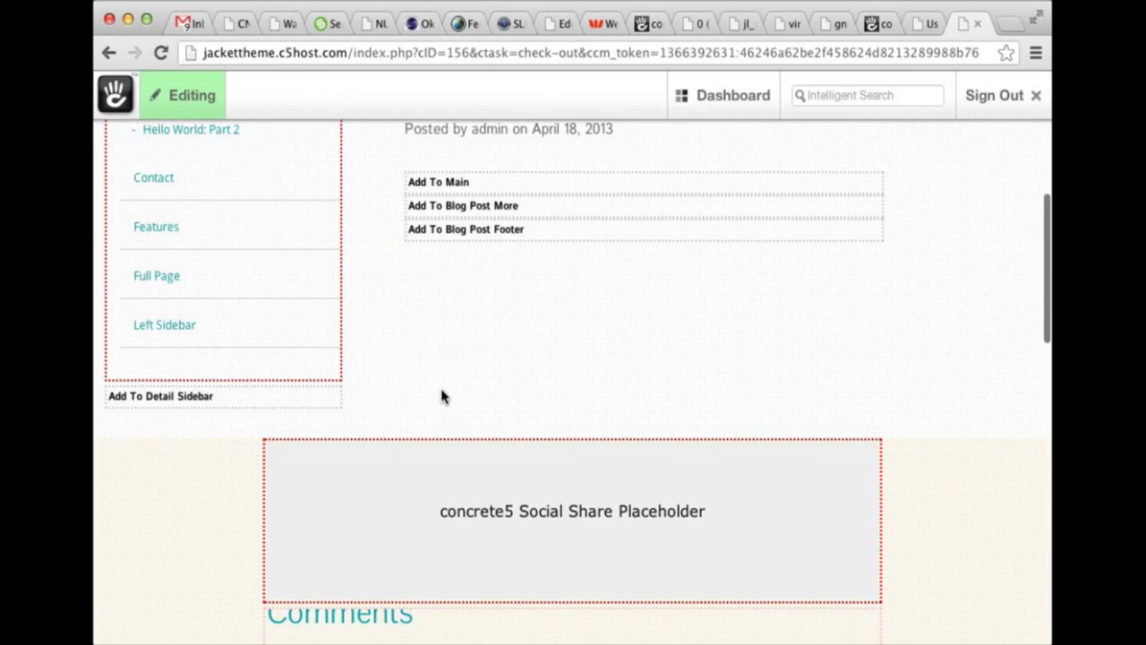
{"action": "scroll", "coordinate": [457, 358], "scroll_direction": "down", "scroll_amount": 5}
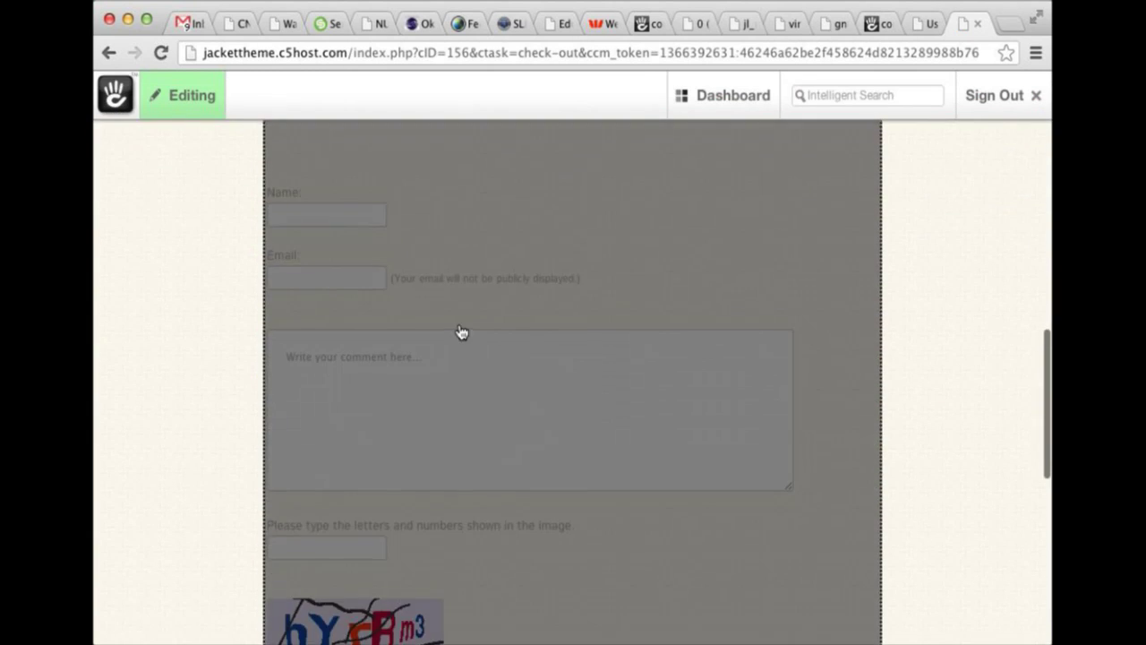
{"action": "left_click", "coordinate": [460, 331]}
{"action": "left_click", "coordinate": [455, 361]}
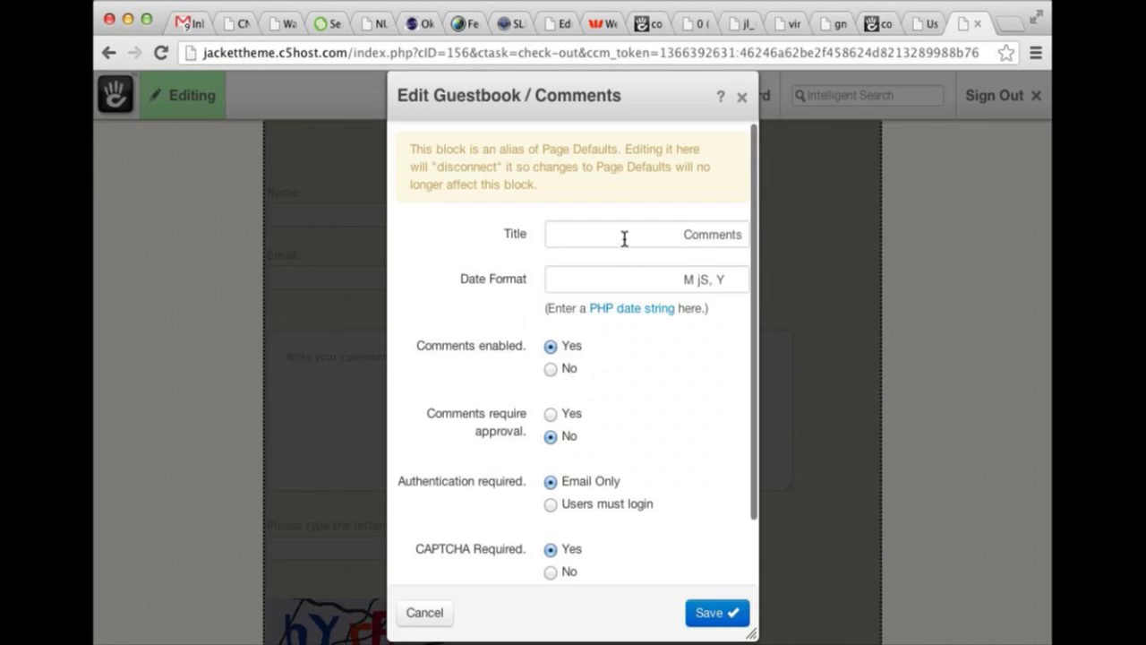
{"action": "left_click", "coordinate": [741, 96]}
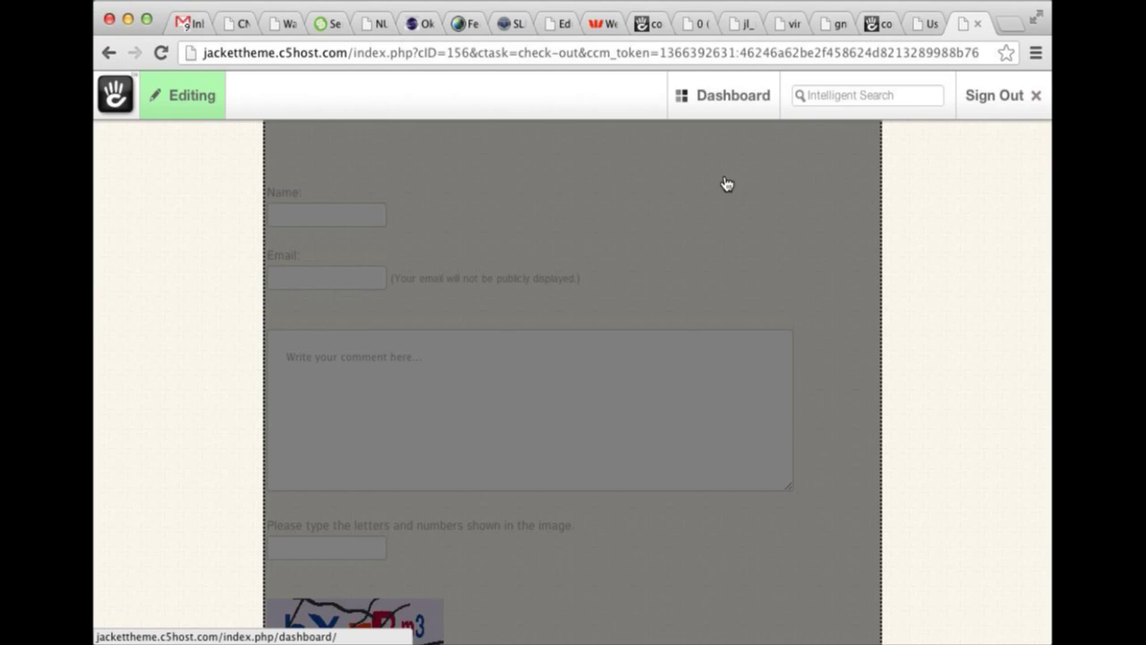
{"action": "left_click", "coordinate": [629, 254]}
{"action": "left_click", "coordinate": [704, 372]}
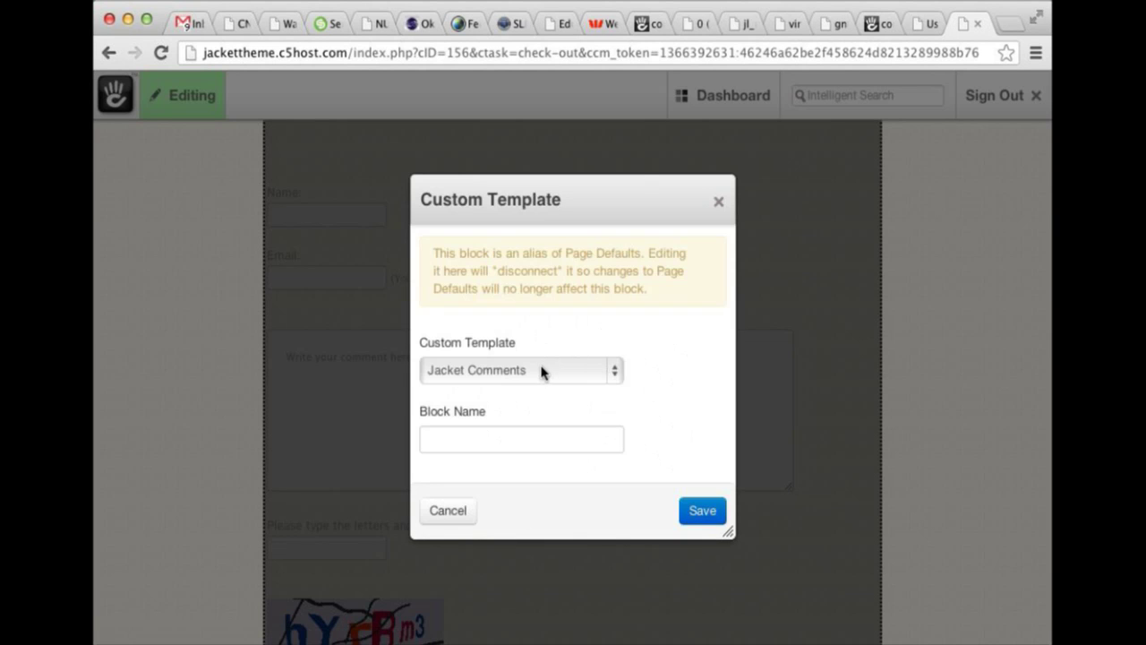
{"action": "left_click", "coordinate": [545, 369]}
{"action": "left_click", "coordinate": [682, 370]}
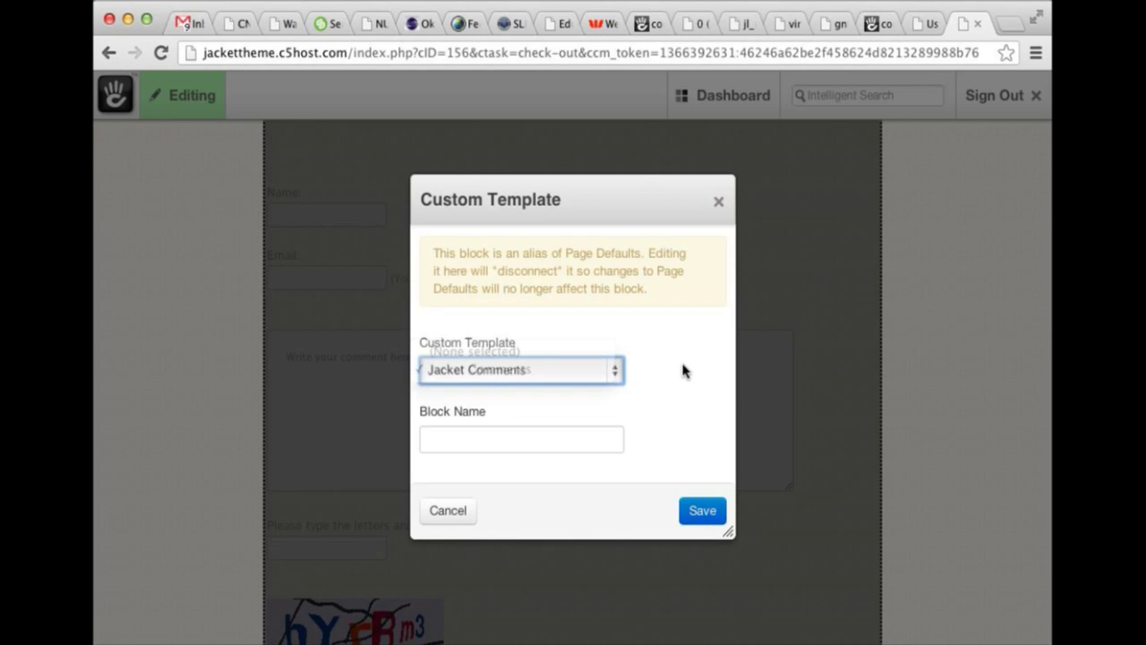
{"action": "left_click", "coordinate": [719, 203]}
{"action": "scroll", "coordinate": [636, 225], "scroll_direction": "up", "scroll_amount": 6}
{"action": "scroll", "coordinate": [604, 238], "scroll_direction": "down", "scroll_amount": 2}
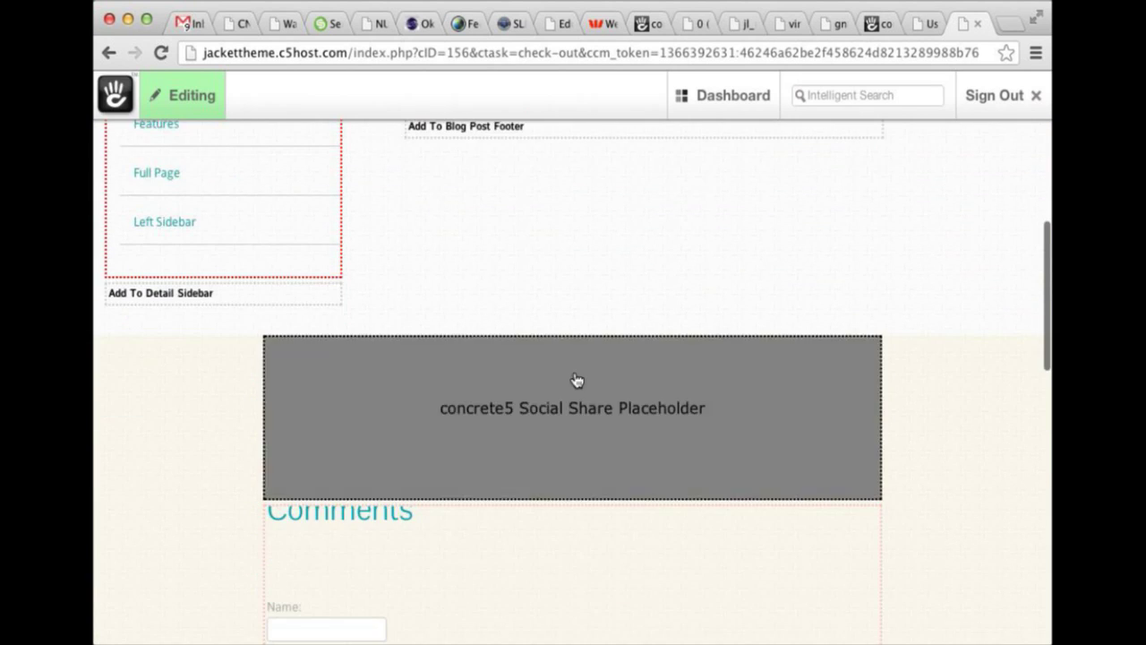
{"action": "left_click", "coordinate": [576, 380]}
{"action": "left_click", "coordinate": [573, 413]}
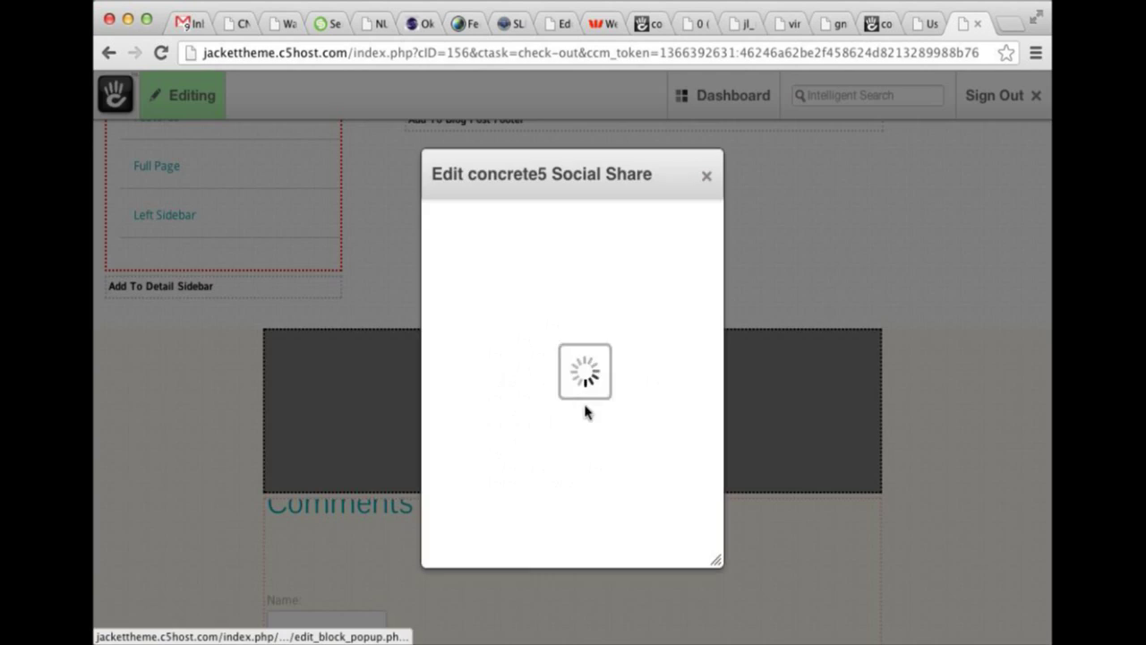
{"action": "left_click", "coordinate": [704, 180]}
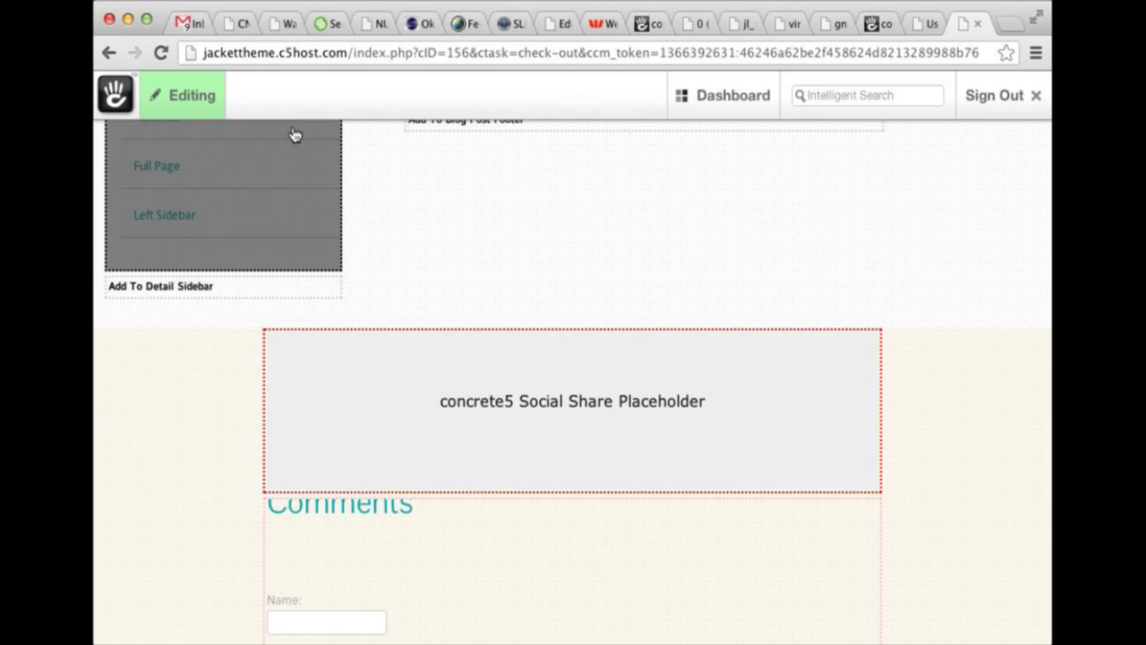
Exit edit mode and scroll down the live Hello World blog post.
{"action": "left_click", "coordinate": [195, 96]}
{"action": "left_click", "coordinate": [193, 154]}
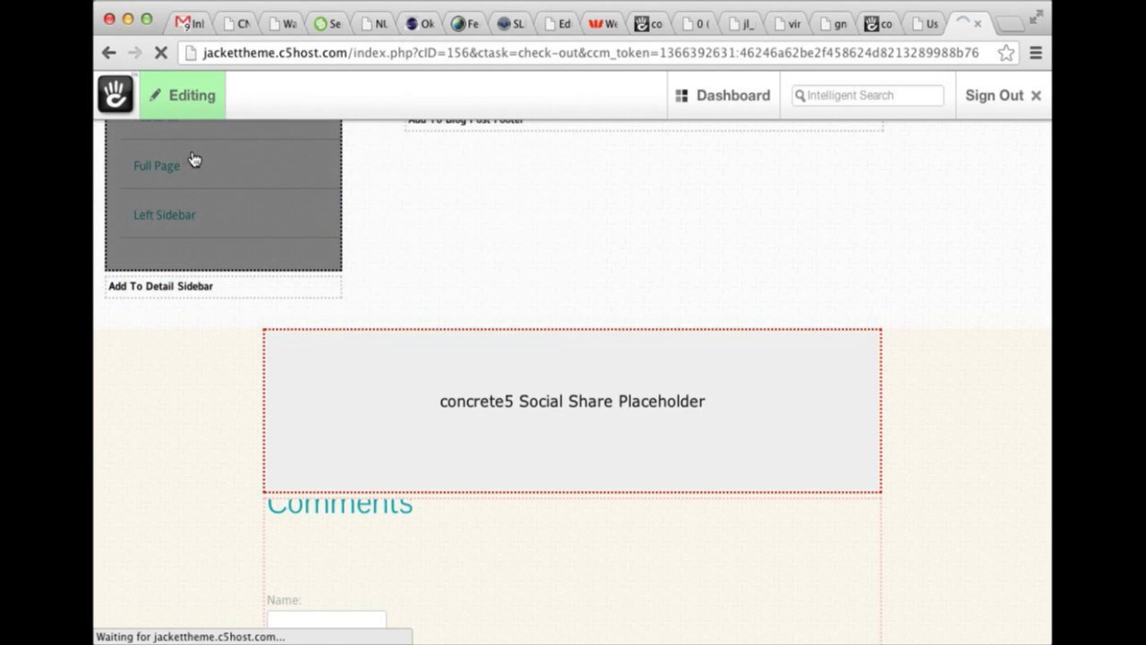
{"action": "scroll", "coordinate": [445, 228], "scroll_direction": "down", "scroll_amount": 4}
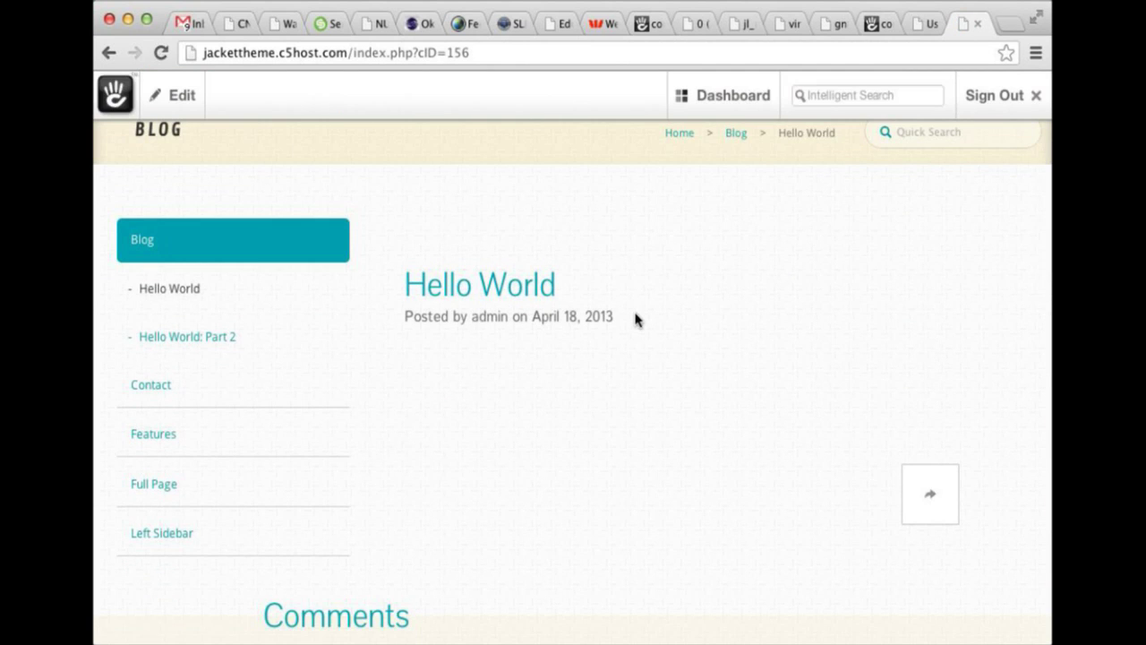
{"action": "scroll", "coordinate": [636, 320], "scroll_direction": "down", "scroll_amount": 1}
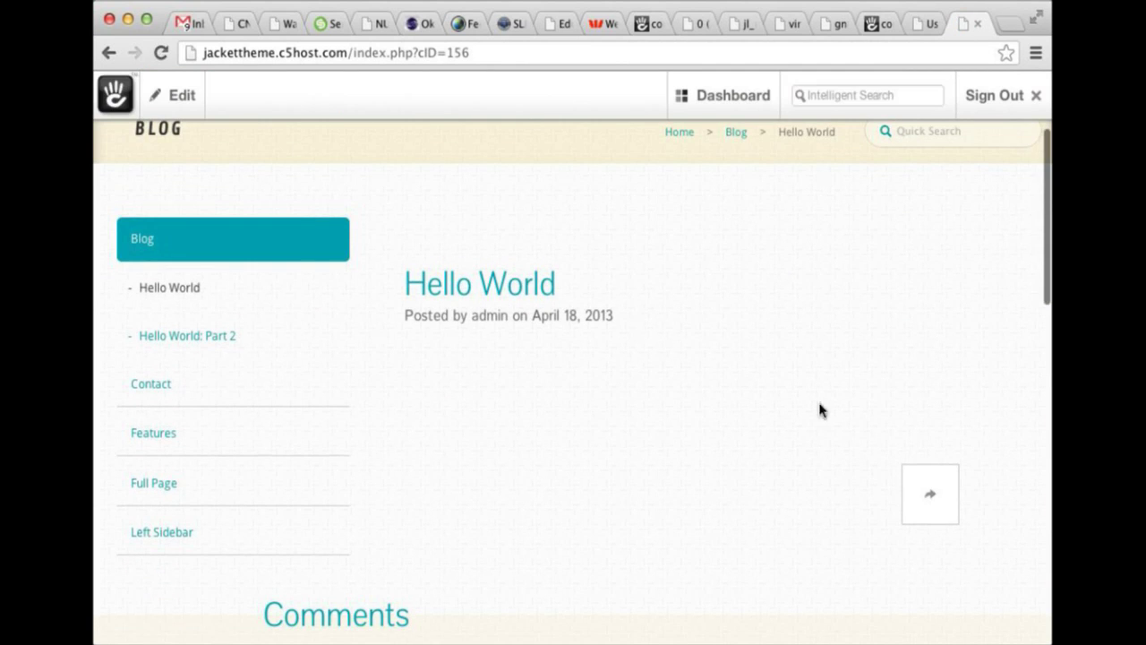
Check the Share This Page overlay, close it, and switch Hello World back into edit mode.
{"action": "left_click", "coordinate": [917, 494]}
{"action": "scroll", "coordinate": [707, 452], "scroll_direction": "down", "scroll_amount": 3}
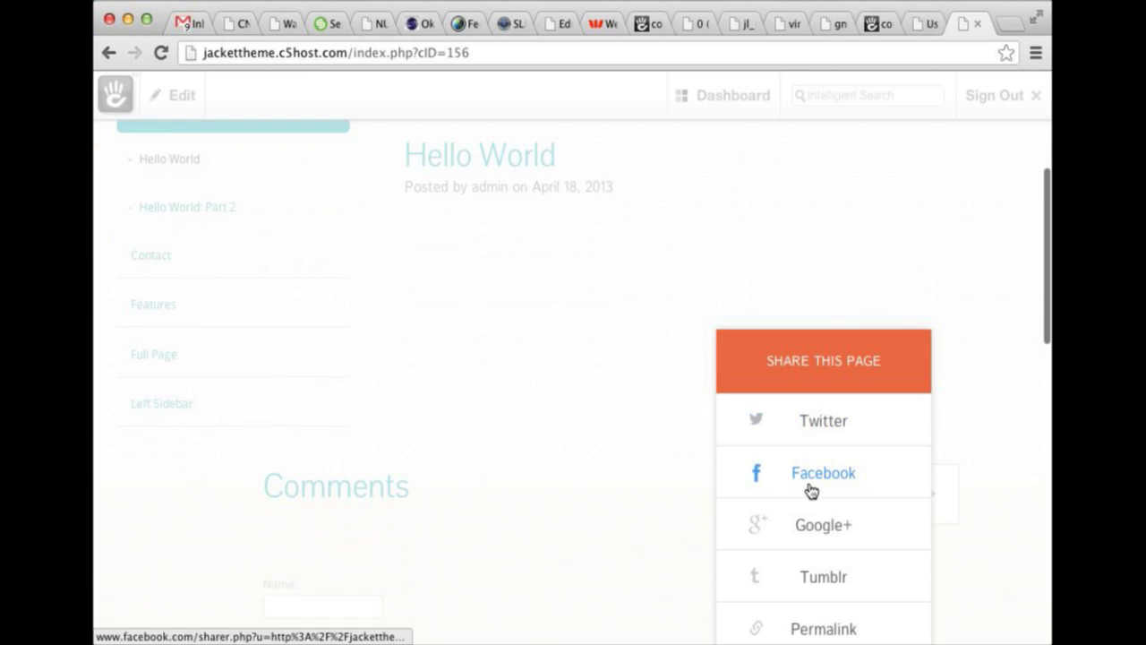
{"action": "left_click", "coordinate": [598, 398]}
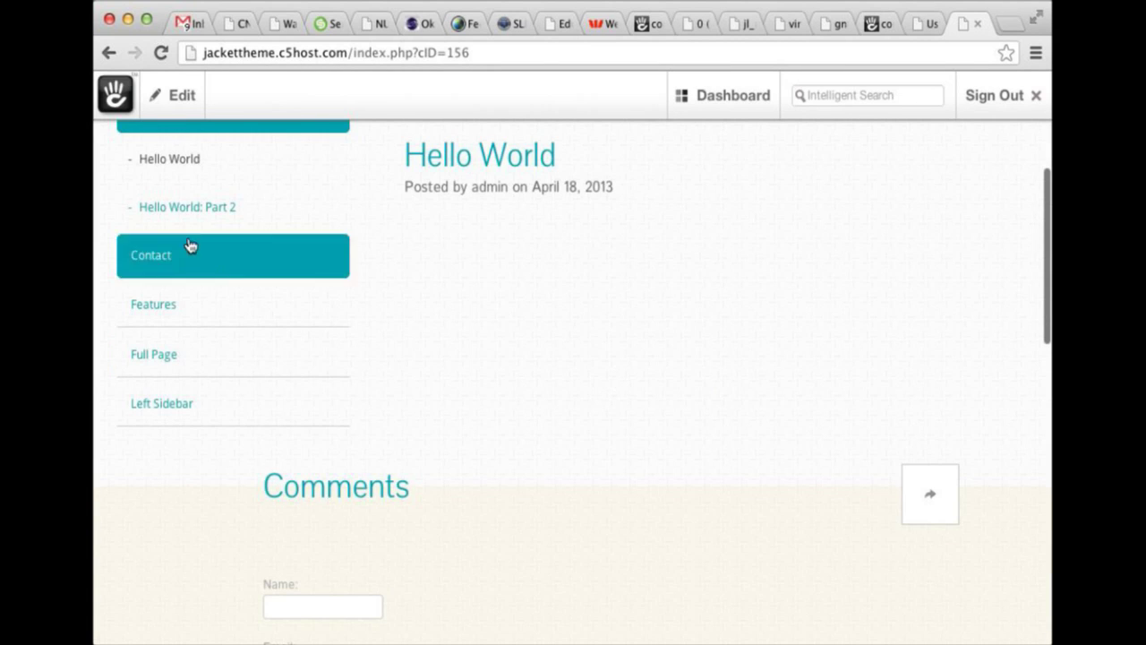
{"action": "scroll", "coordinate": [402, 391], "scroll_direction": "down", "scroll_amount": 3}
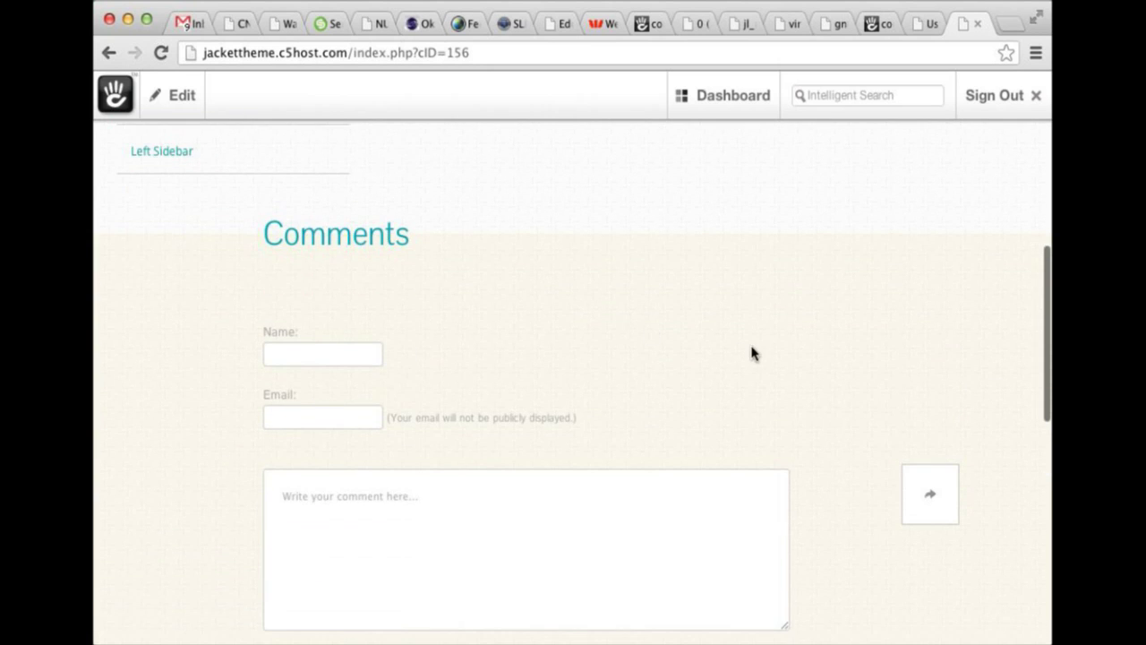
{"action": "scroll", "coordinate": [752, 358], "scroll_direction": "up", "scroll_amount": 5}
{"action": "left_click", "coordinate": [180, 99]}
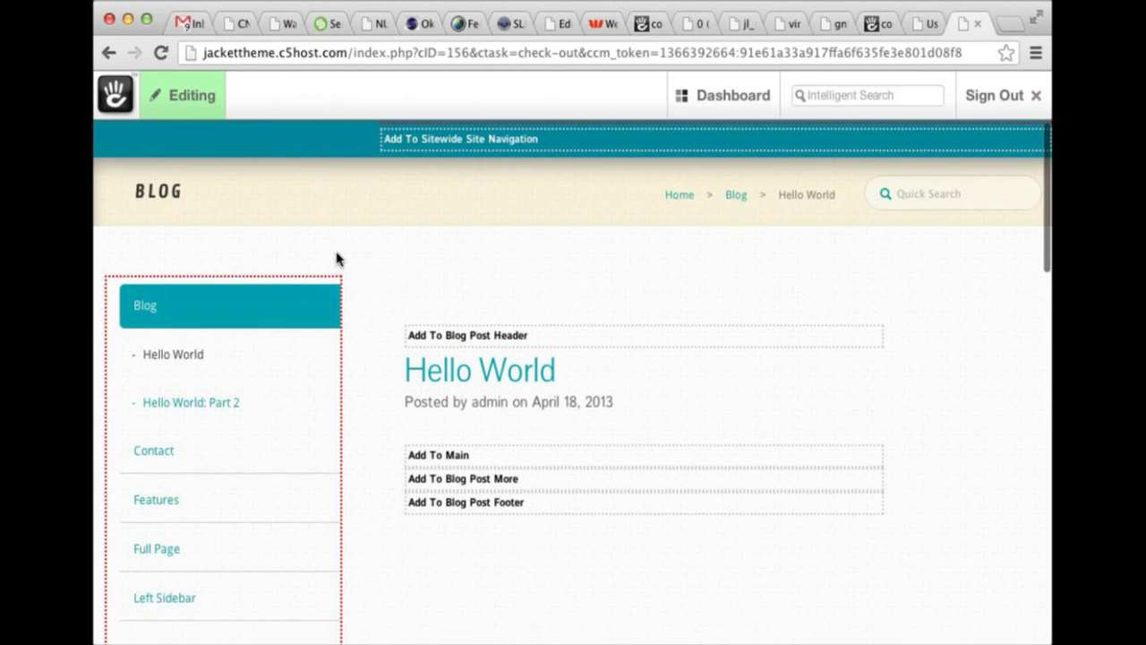
Inspect the Social Share block's Edit settings and Custom Template options, closing both without saving.
{"action": "scroll", "coordinate": [377, 320], "scroll_direction": "down", "scroll_amount": 3}
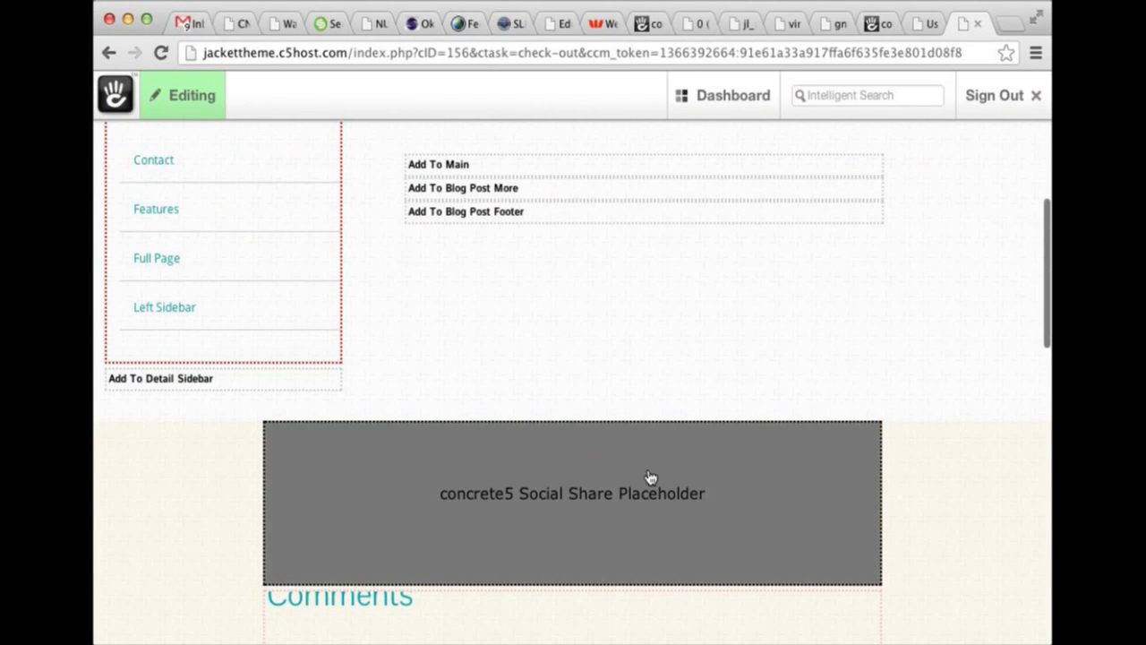
{"action": "left_click", "coordinate": [585, 459]}
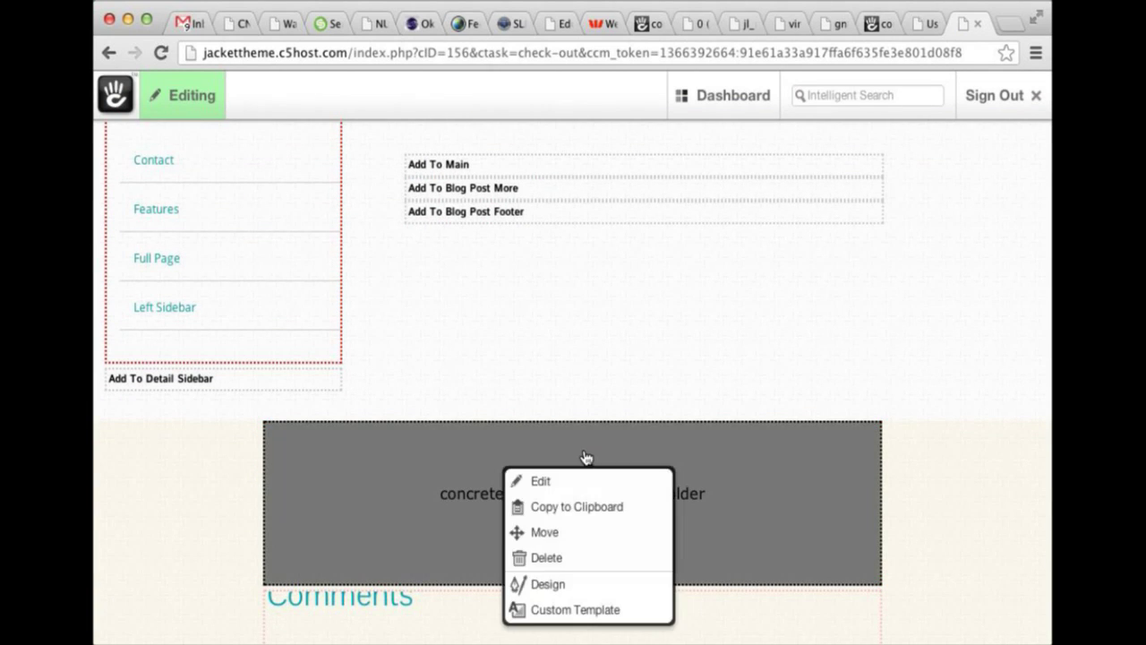
{"action": "left_click", "coordinate": [589, 486]}
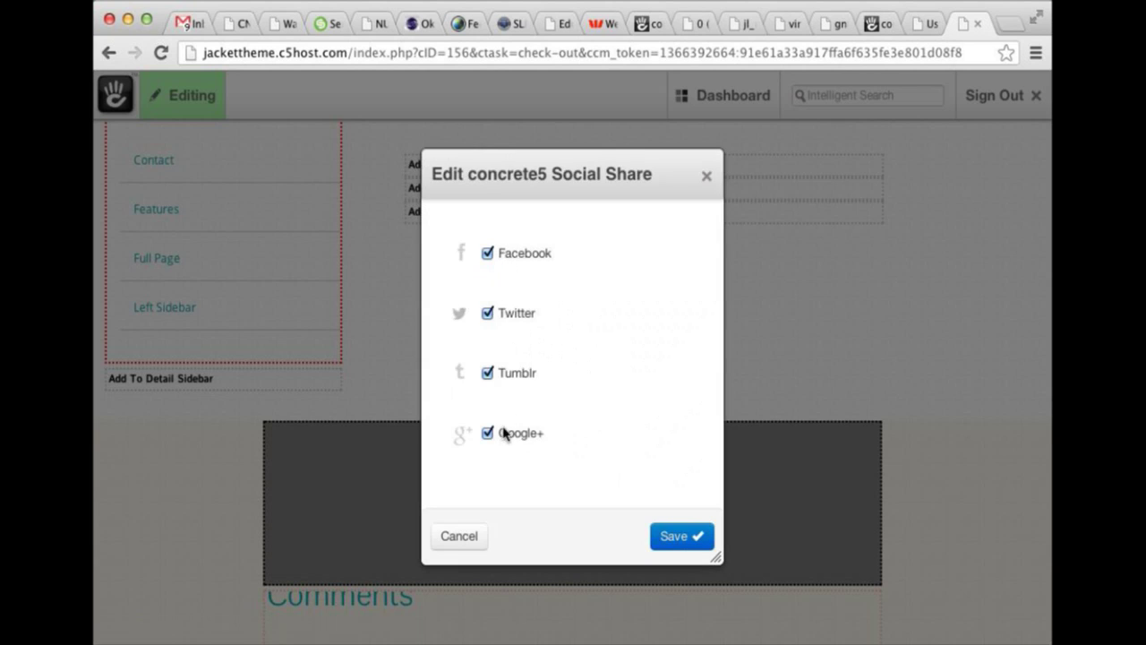
{"action": "left_click", "coordinate": [707, 176]}
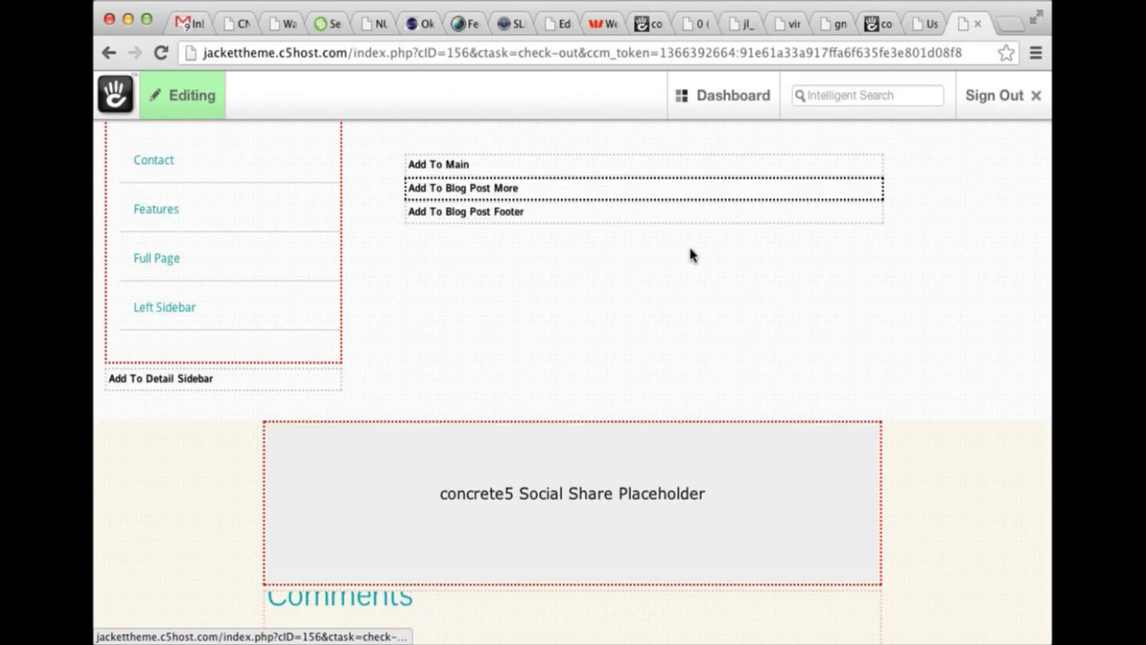
{"action": "left_click", "coordinate": [657, 511]}
{"action": "left_click", "coordinate": [660, 477]}
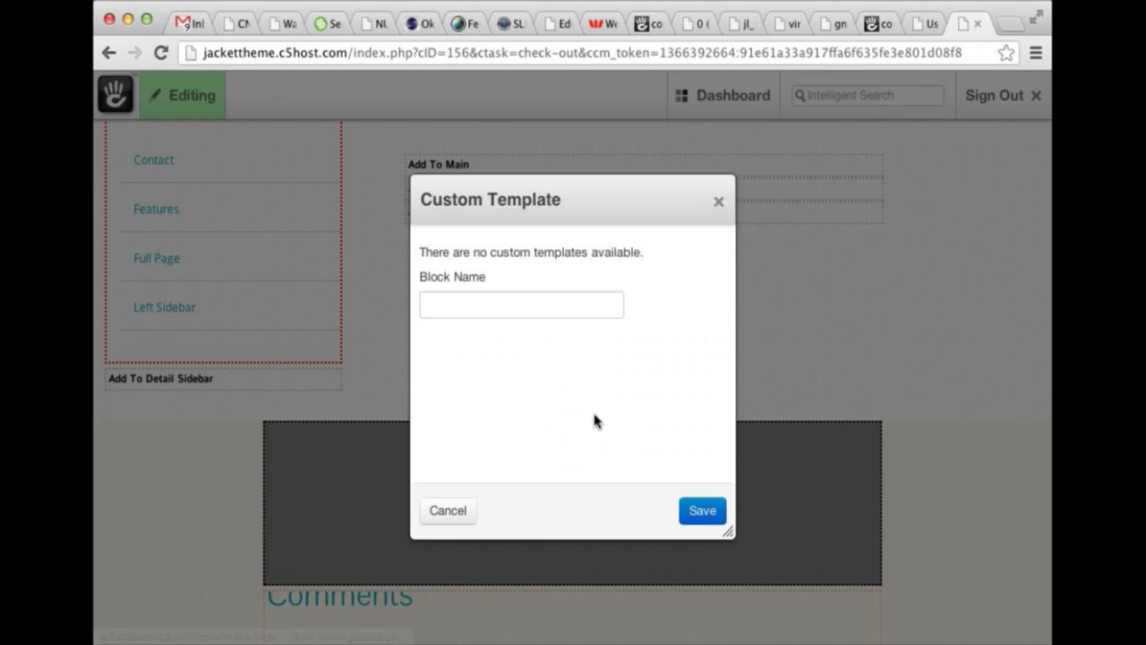
{"action": "left_click", "coordinate": [719, 203]}
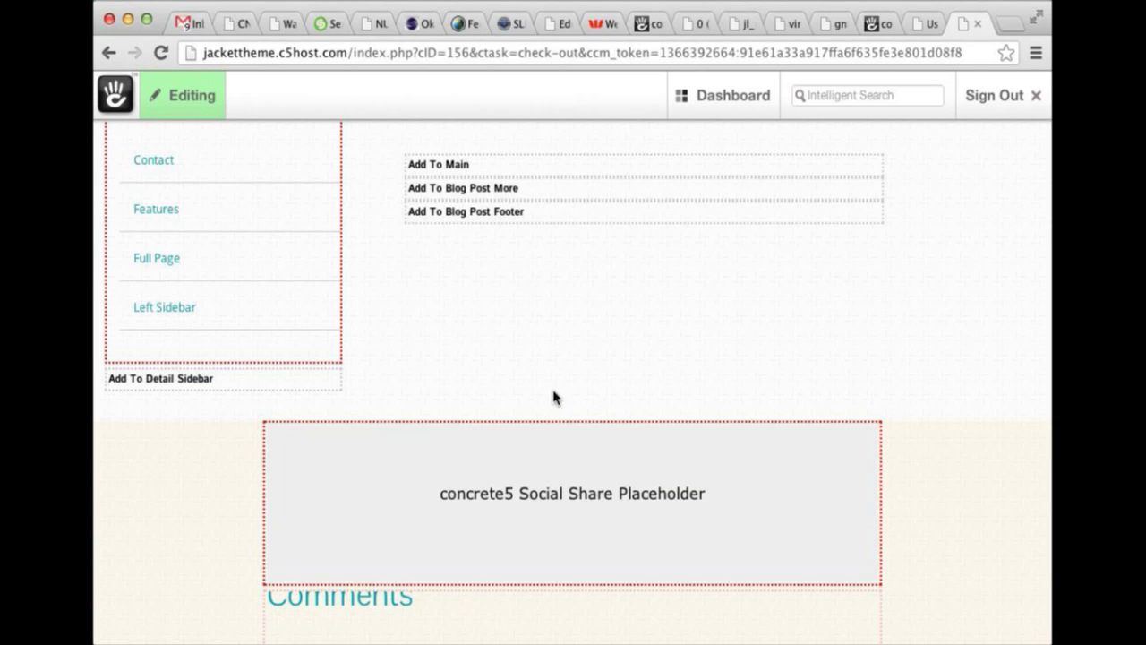
Exit edit mode and scroll the published Hello World post.
{"action": "left_click", "coordinate": [170, 100]}
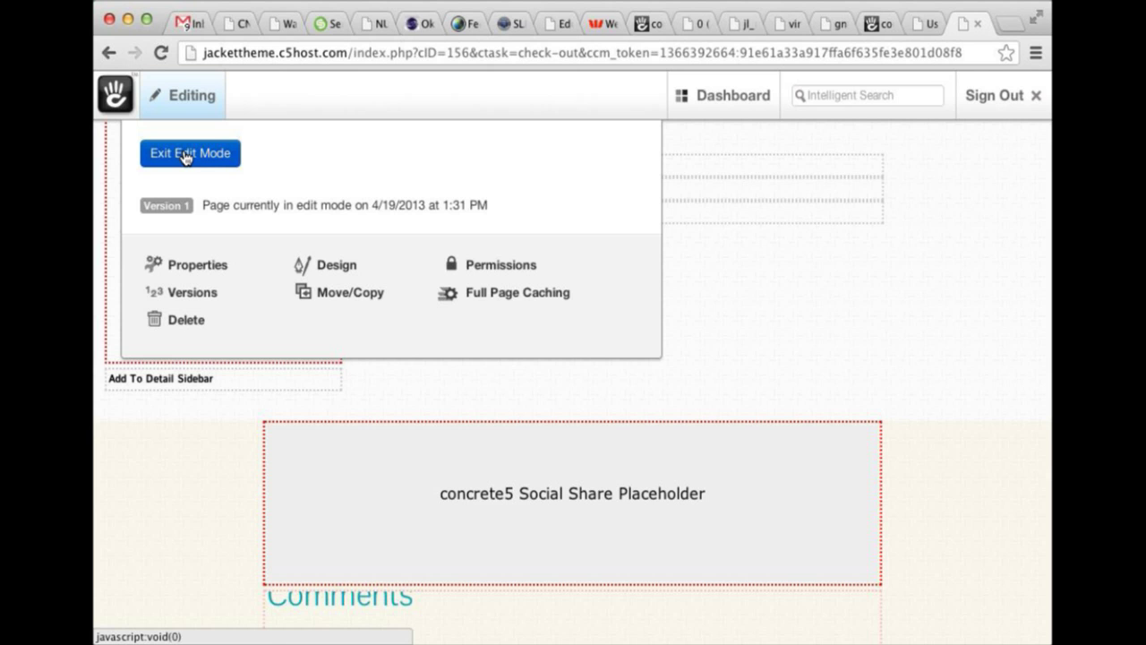
{"action": "left_click", "coordinate": [184, 154]}
{"action": "mouse_move", "coordinate": [474, 230]}
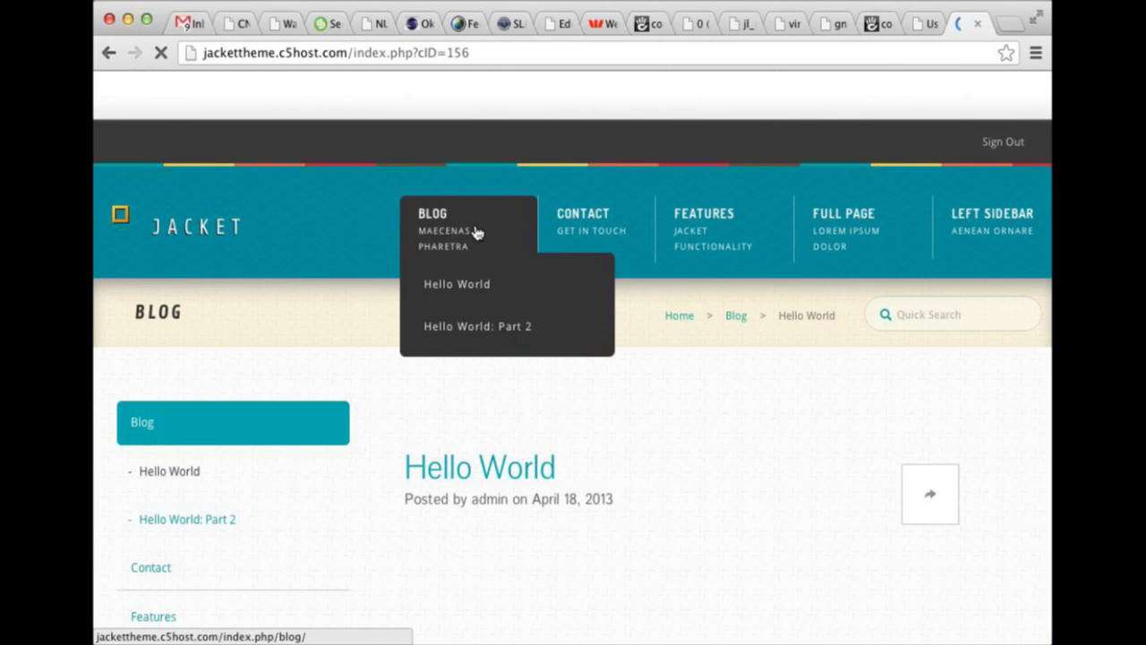
{"action": "scroll", "coordinate": [724, 353], "scroll_direction": "down", "scroll_amount": 3}
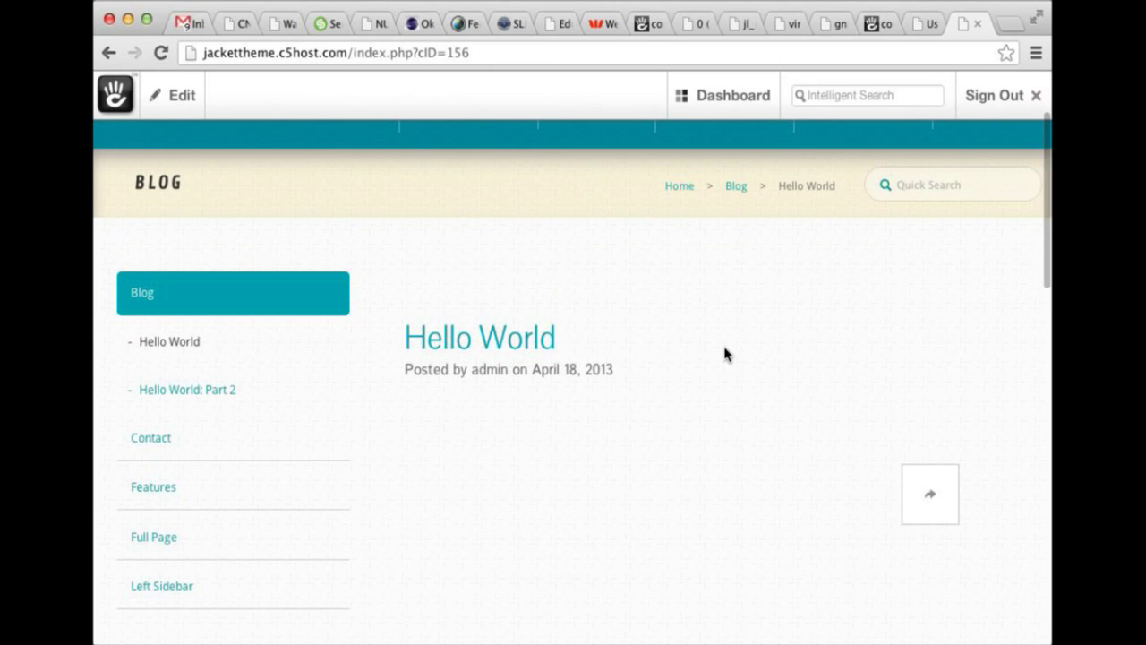
{"action": "scroll", "coordinate": [251, 205], "scroll_direction": "down", "scroll_amount": 1}
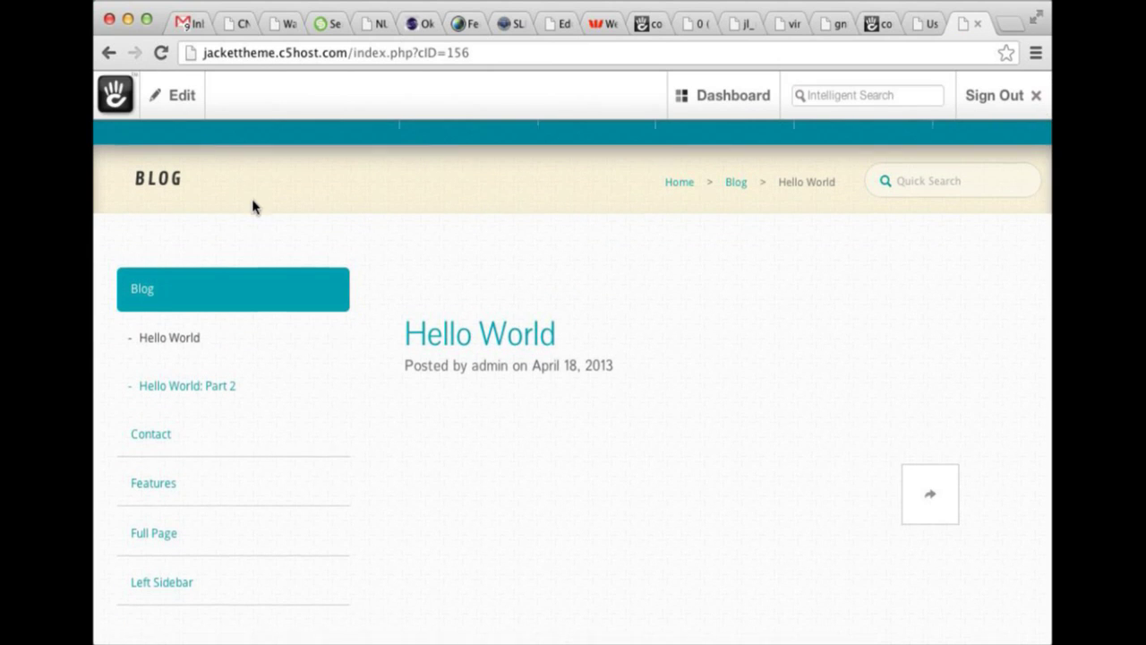
{"action": "left_click", "coordinate": [170, 110]}
{"action": "left_click", "coordinate": [148, 268]}
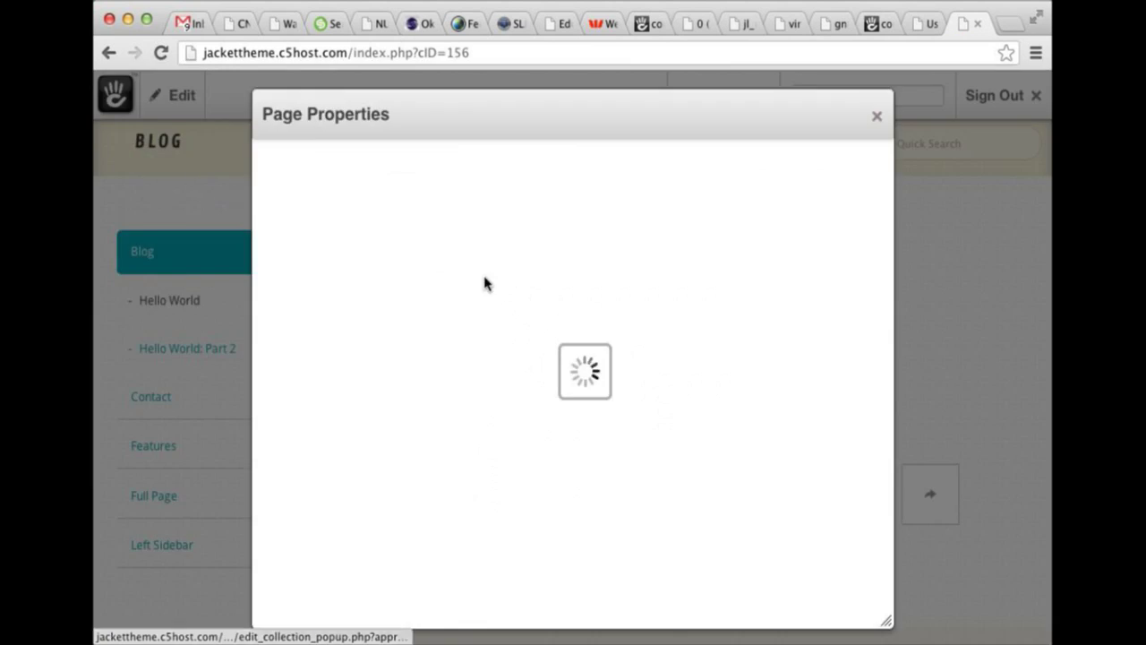
{"action": "left_click", "coordinate": [583, 239]}
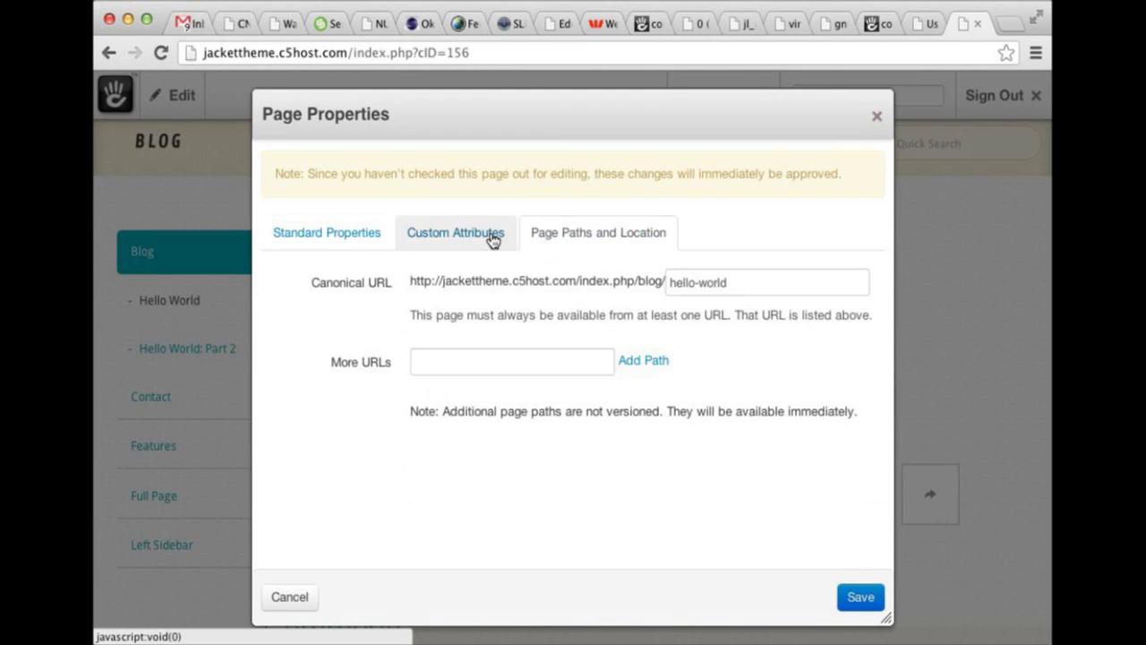
{"action": "left_click", "coordinate": [490, 235]}
{"action": "scroll", "coordinate": [598, 334], "scroll_direction": "down", "scroll_amount": 5}
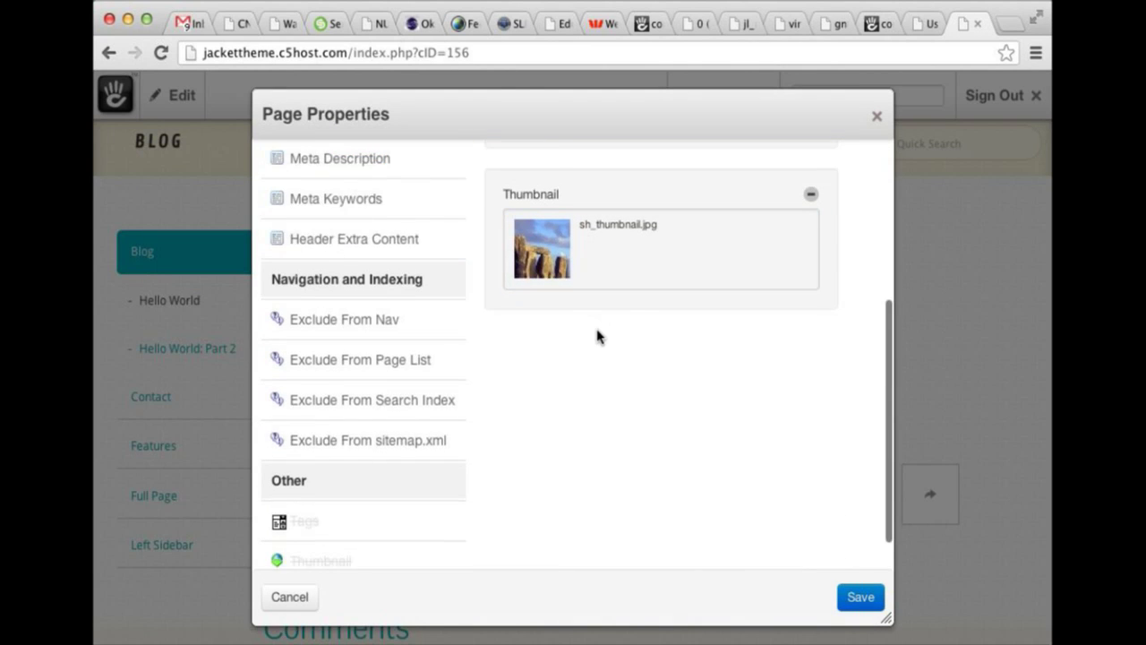
{"action": "scroll", "coordinate": [593, 333], "scroll_direction": "up", "scroll_amount": 5}
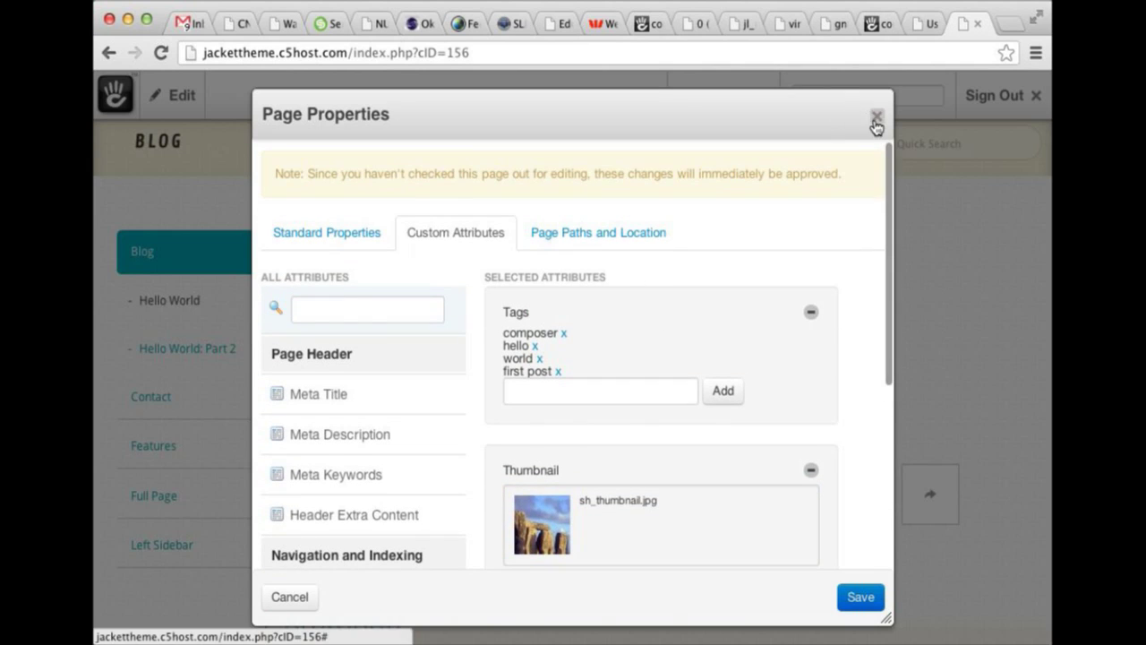
{"action": "left_click", "coordinate": [877, 117]}
{"action": "scroll", "coordinate": [519, 230], "scroll_direction": "down", "scroll_amount": 6}
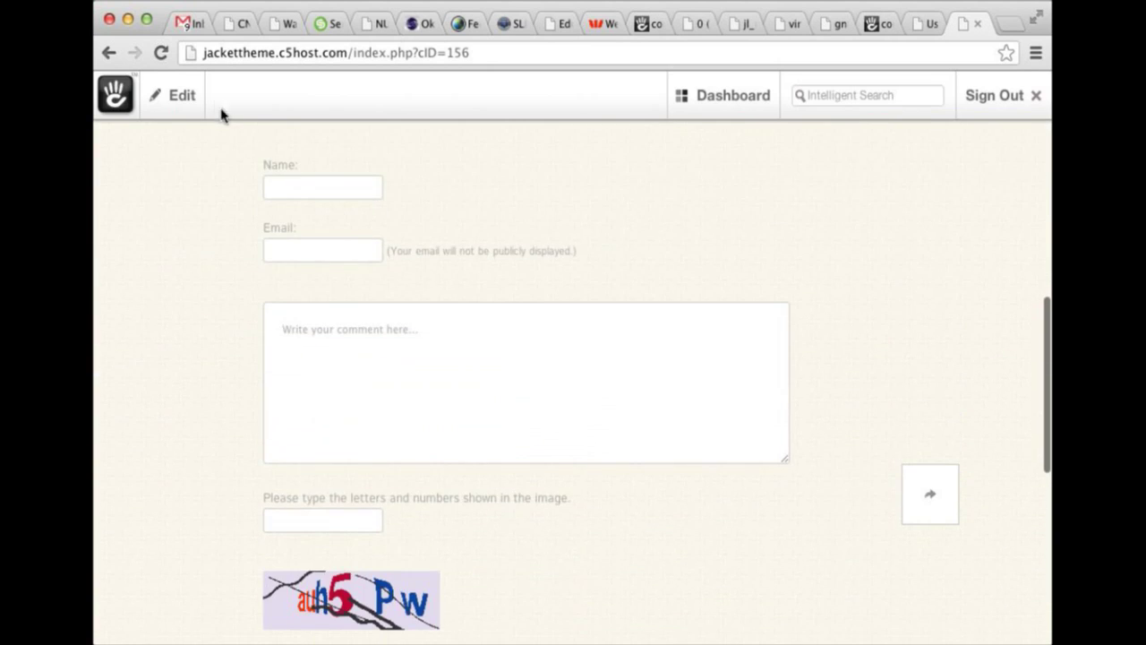
{"action": "left_click", "coordinate": [191, 99]}
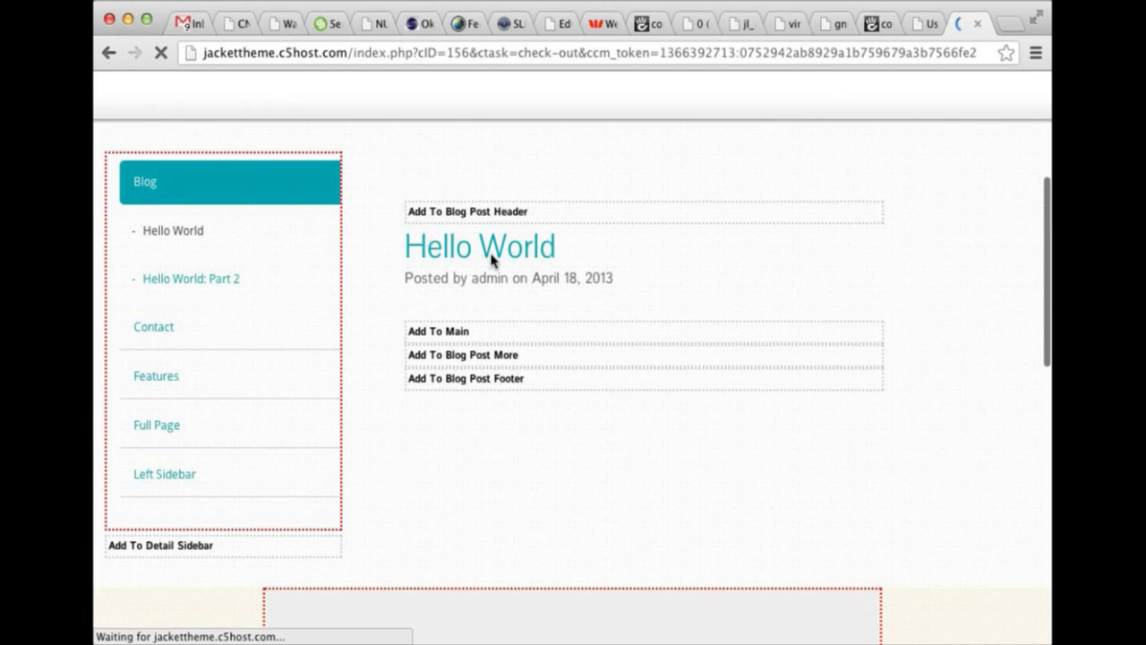
{"action": "scroll", "coordinate": [494, 332], "scroll_direction": "down", "scroll_amount": 5}
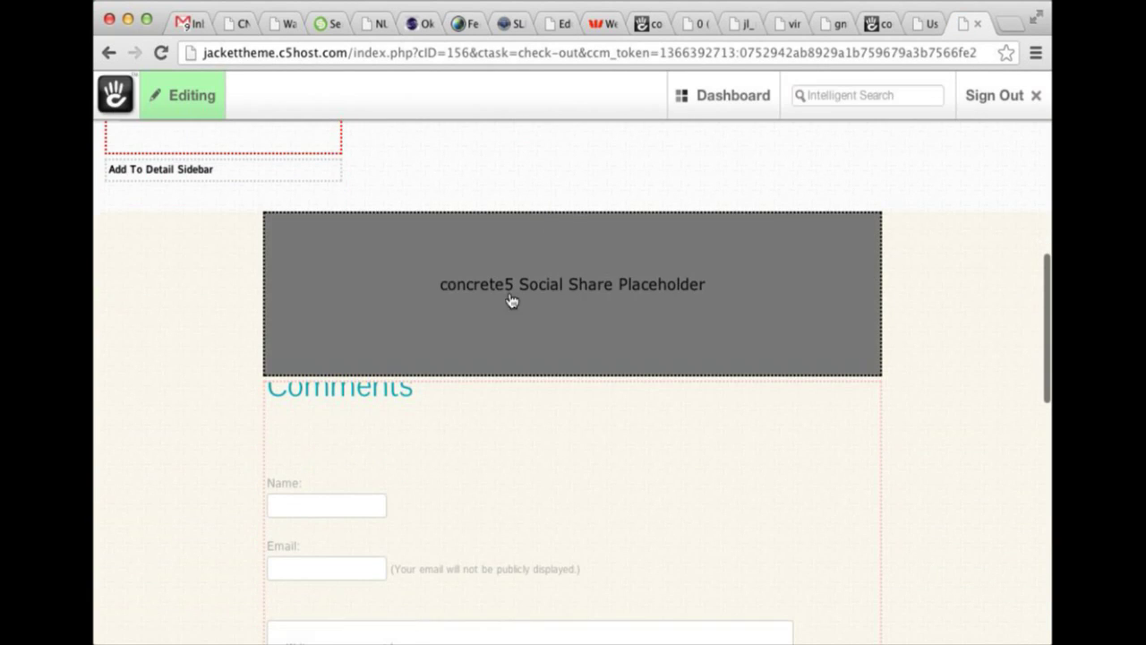
{"action": "left_click", "coordinate": [511, 301]}
{"action": "left_click", "coordinate": [444, 188]}
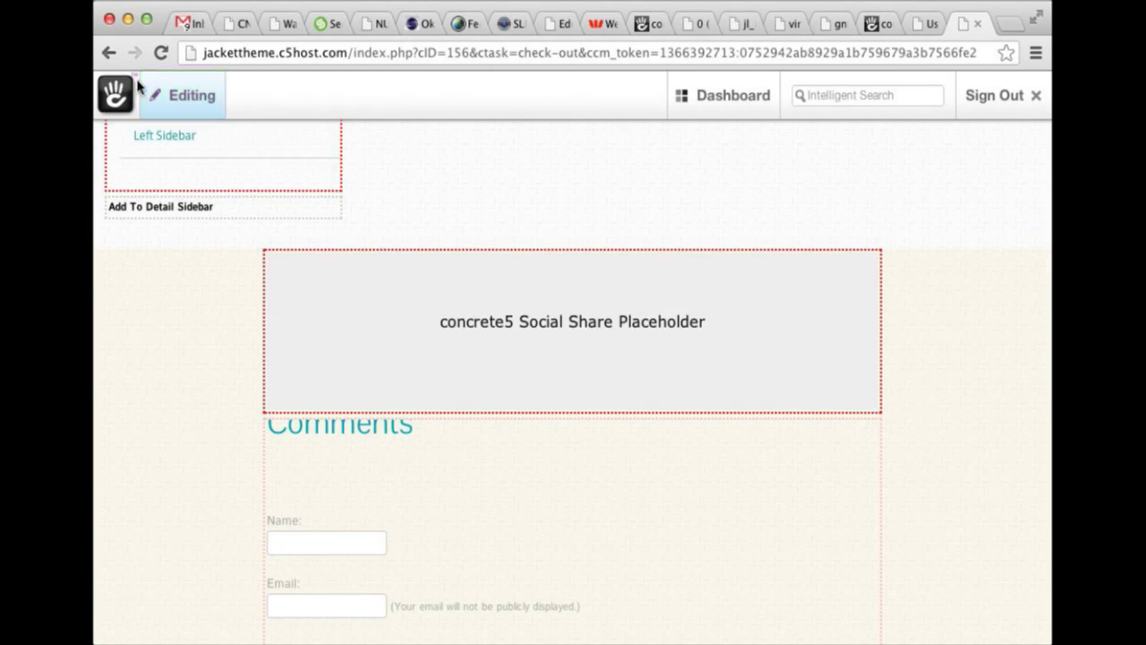
{"action": "left_click", "coordinate": [182, 104]}
{"action": "left_click", "coordinate": [709, 222]}
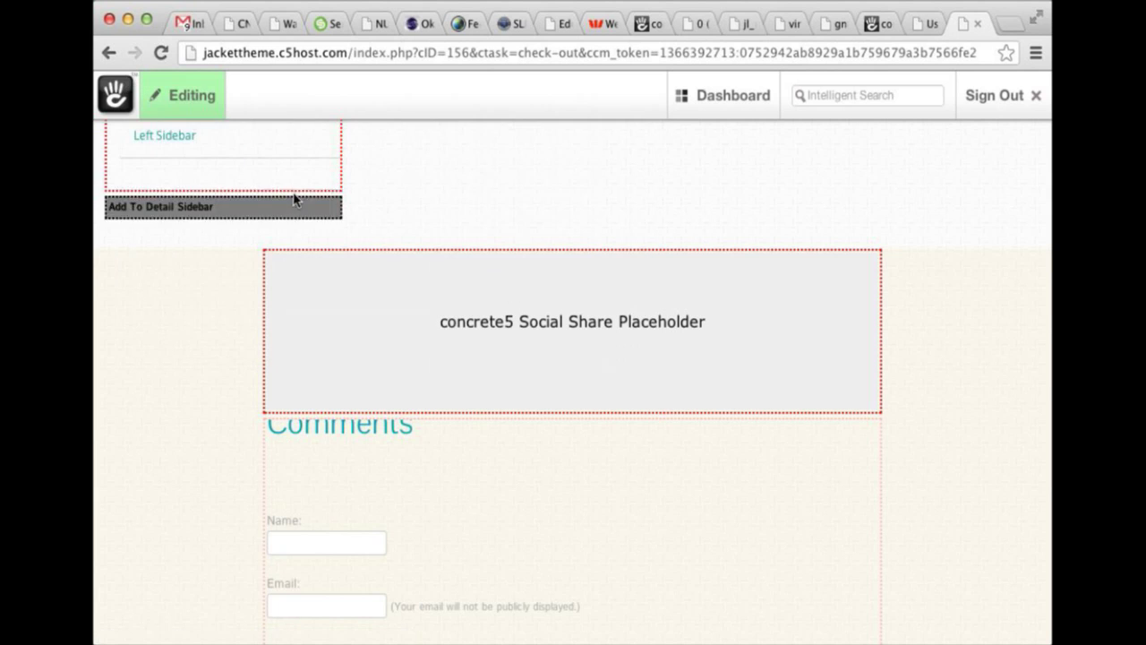
{"action": "scroll", "coordinate": [213, 281], "scroll_direction": "down", "scroll_amount": 5}
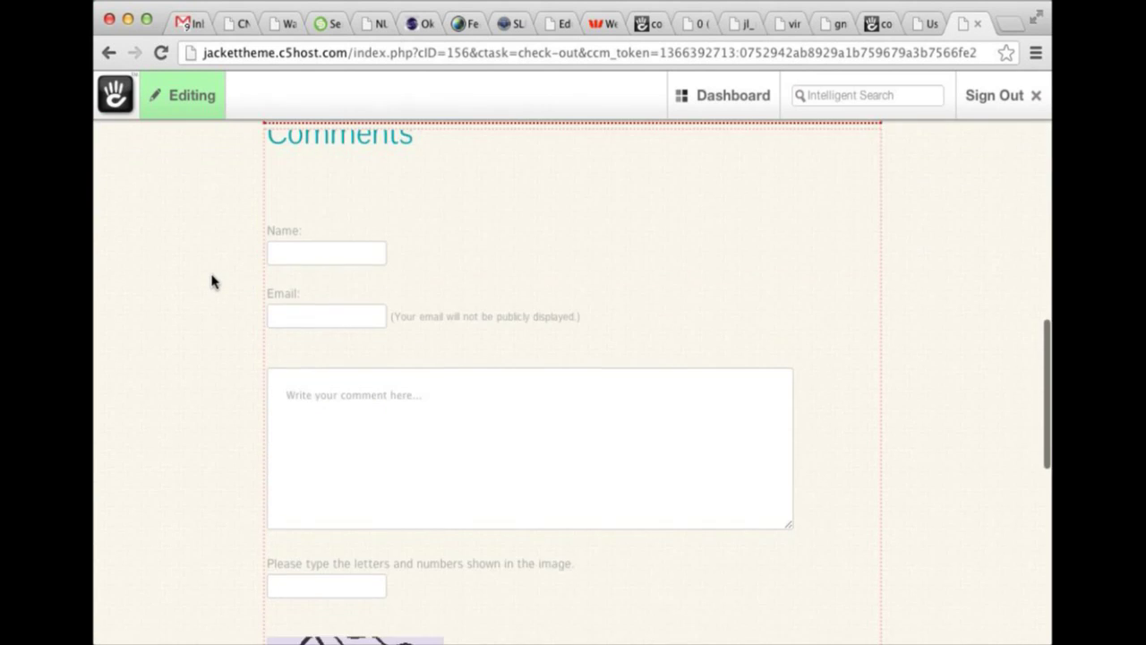
{"action": "scroll", "coordinate": [213, 282], "scroll_direction": "down", "scroll_amount": 5}
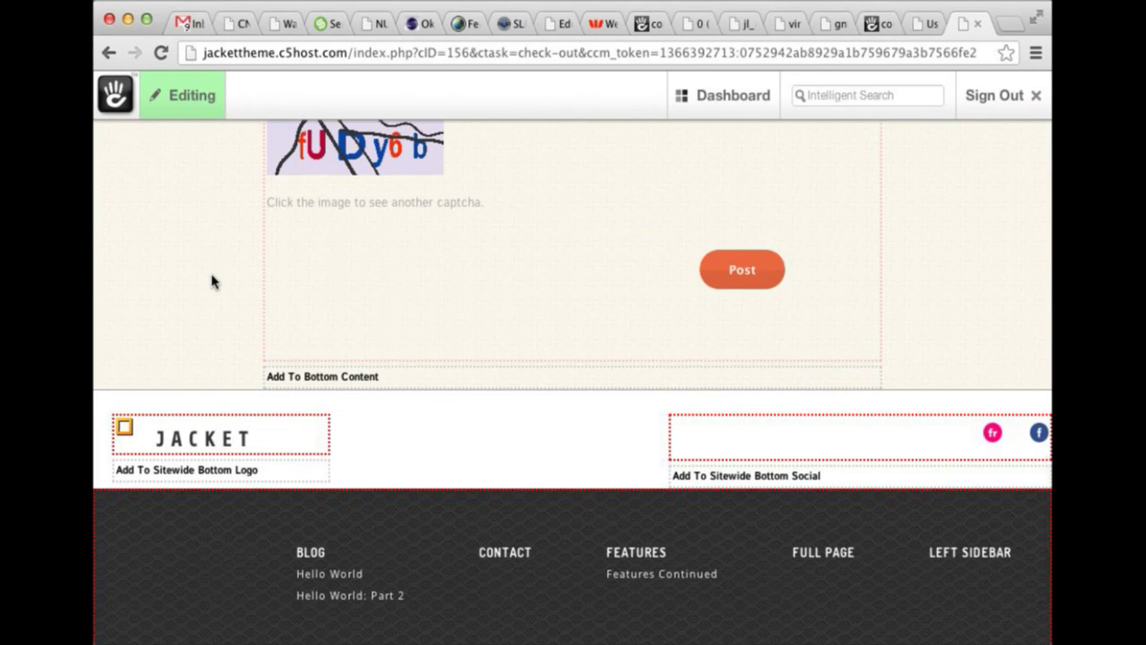
{"action": "left_click", "coordinate": [182, 86]}
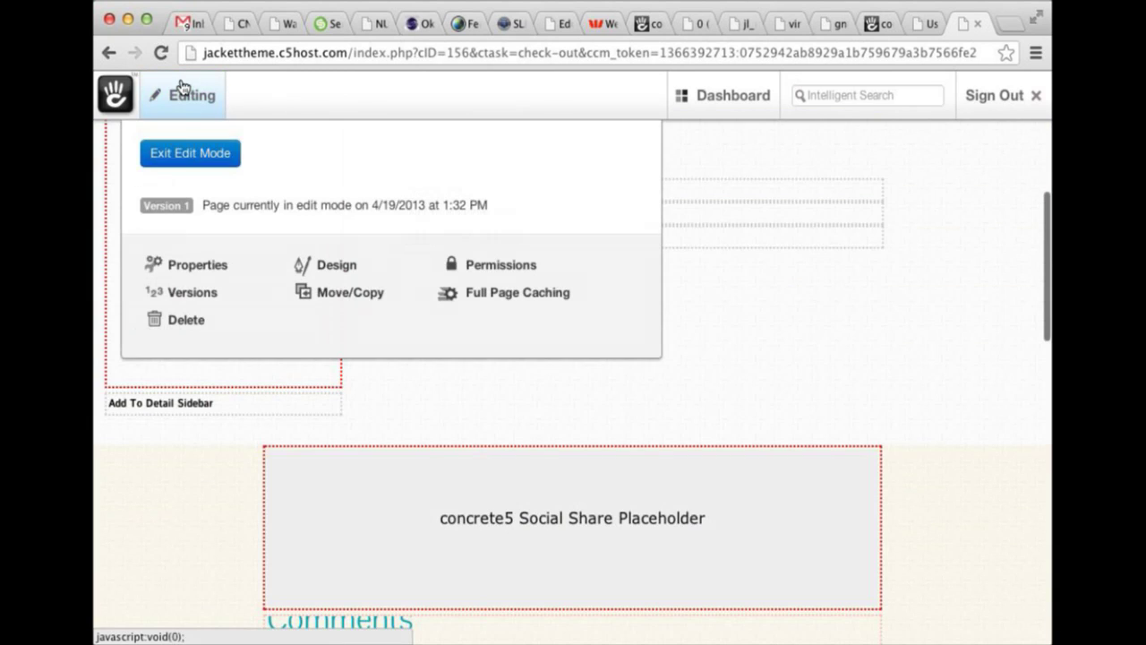
{"action": "left_click", "coordinate": [183, 152]}
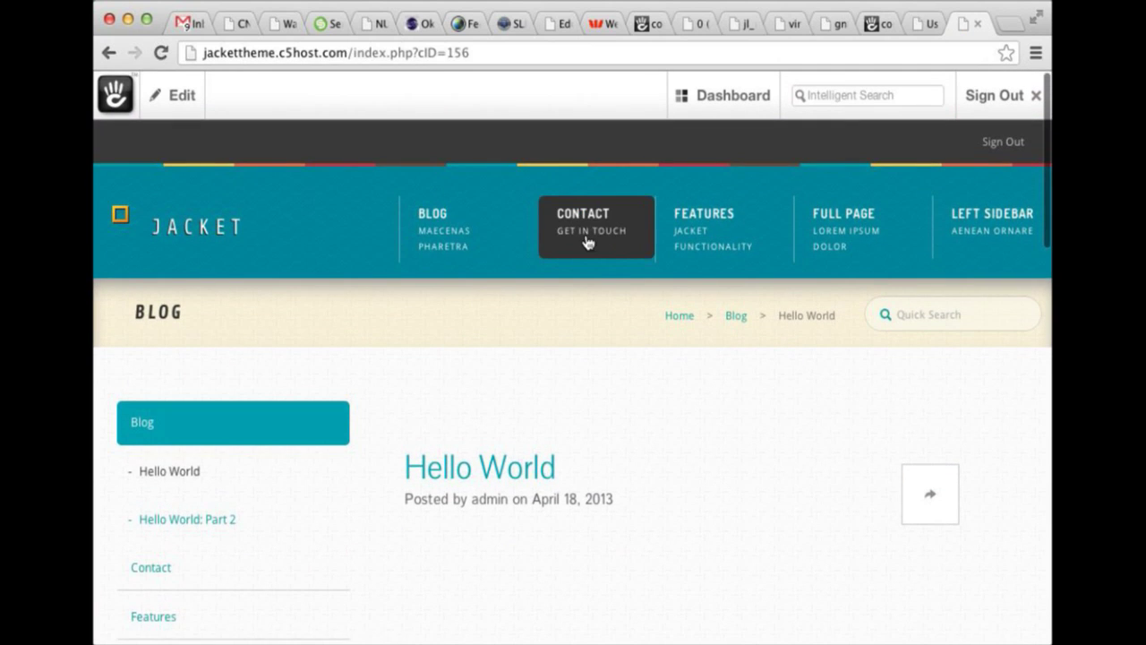
{"action": "left_click", "coordinate": [588, 220]}
{"action": "scroll", "coordinate": [430, 215], "scroll_direction": "down", "scroll_amount": 2}
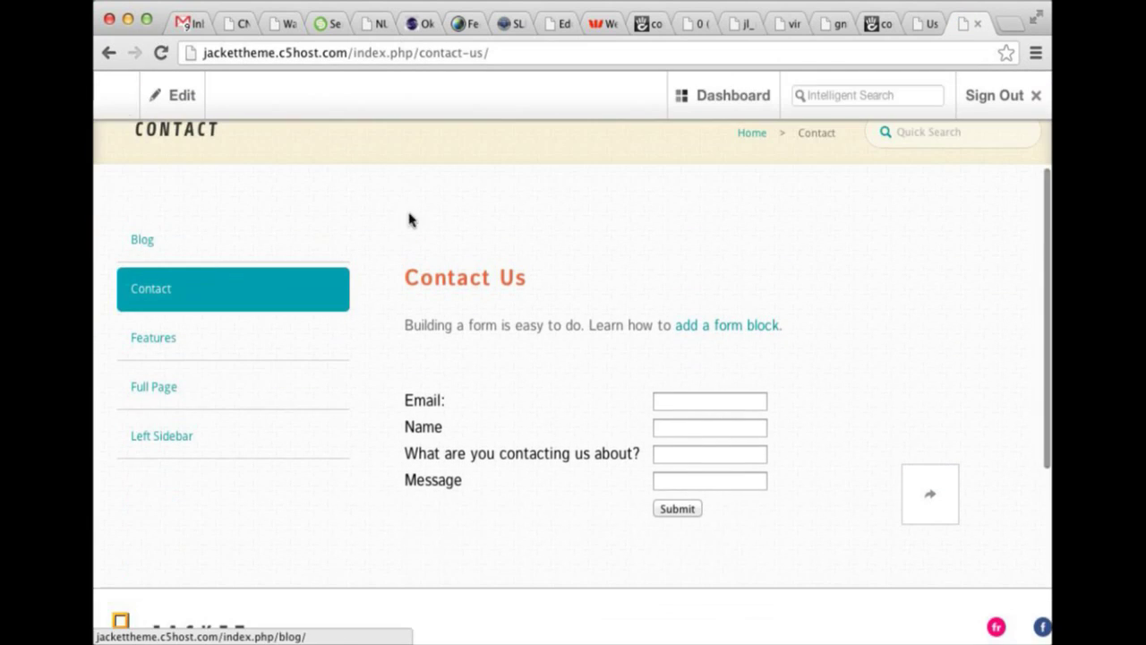
{"action": "scroll", "coordinate": [474, 323], "scroll_direction": "down", "scroll_amount": 1}
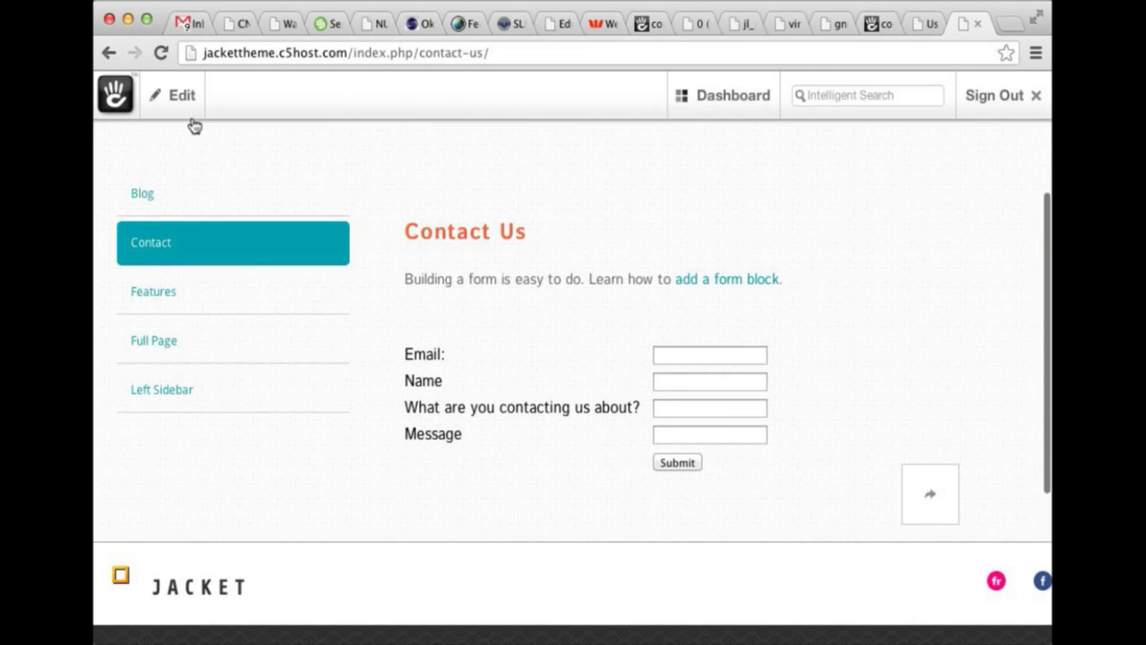
{"action": "left_click", "coordinate": [182, 97]}
{"action": "left_click", "coordinate": [337, 267]}
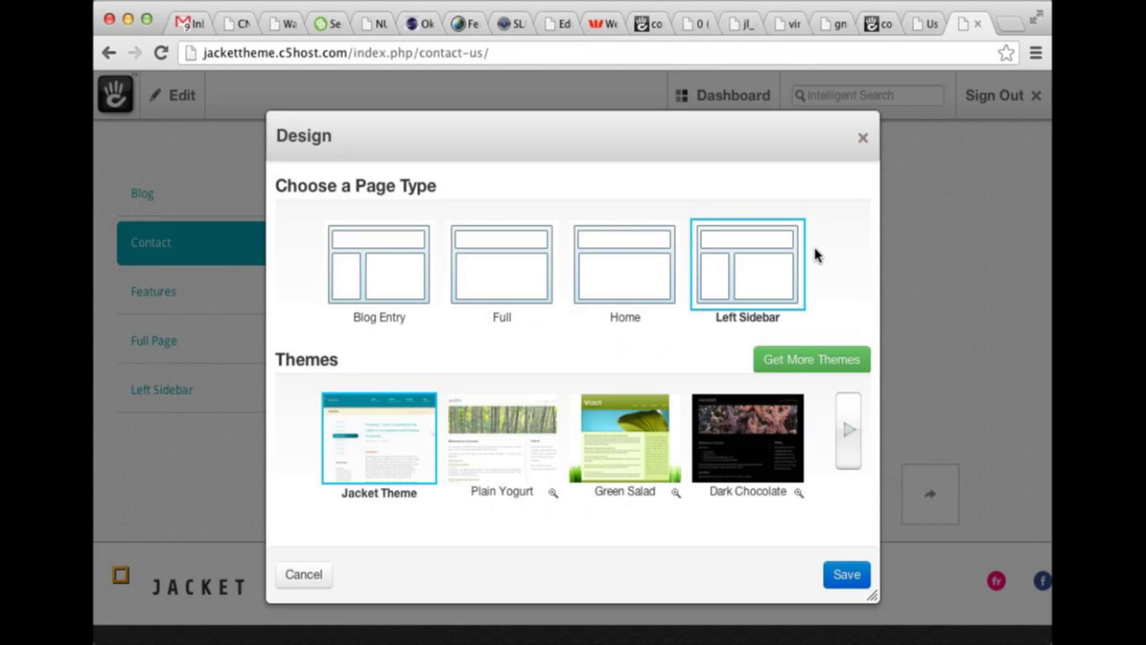
{"action": "left_click", "coordinate": [861, 138]}
{"action": "scroll", "coordinate": [778, 237], "scroll_direction": "down", "scroll_amount": 1}
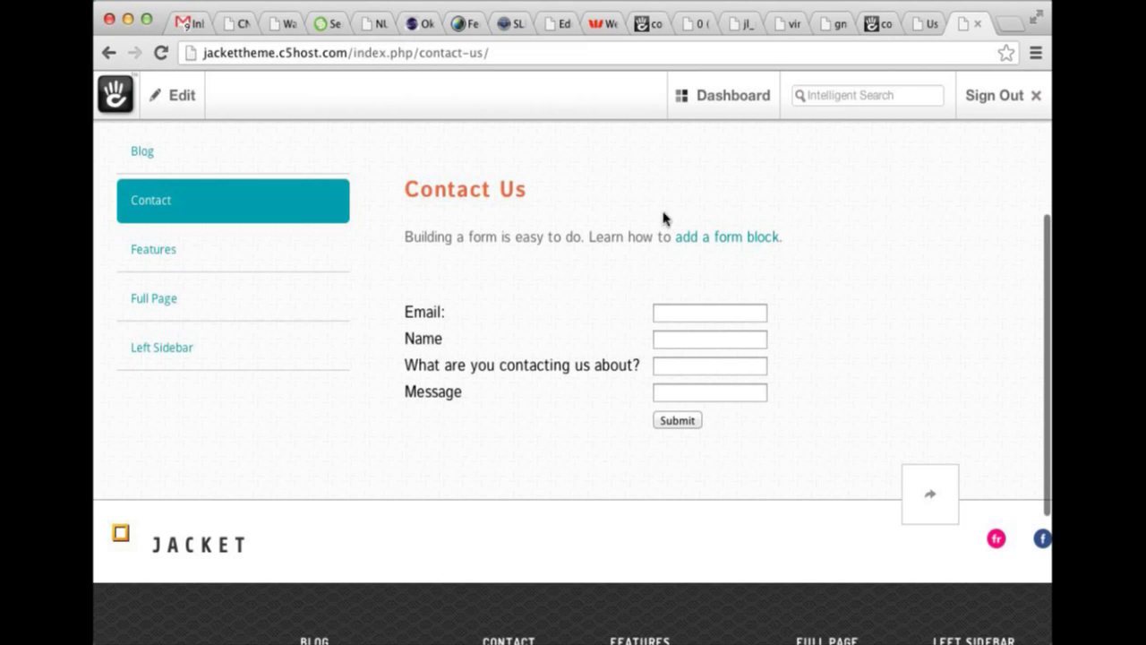
{"action": "scroll", "coordinate": [448, 448], "scroll_direction": "down", "scroll_amount": 1}
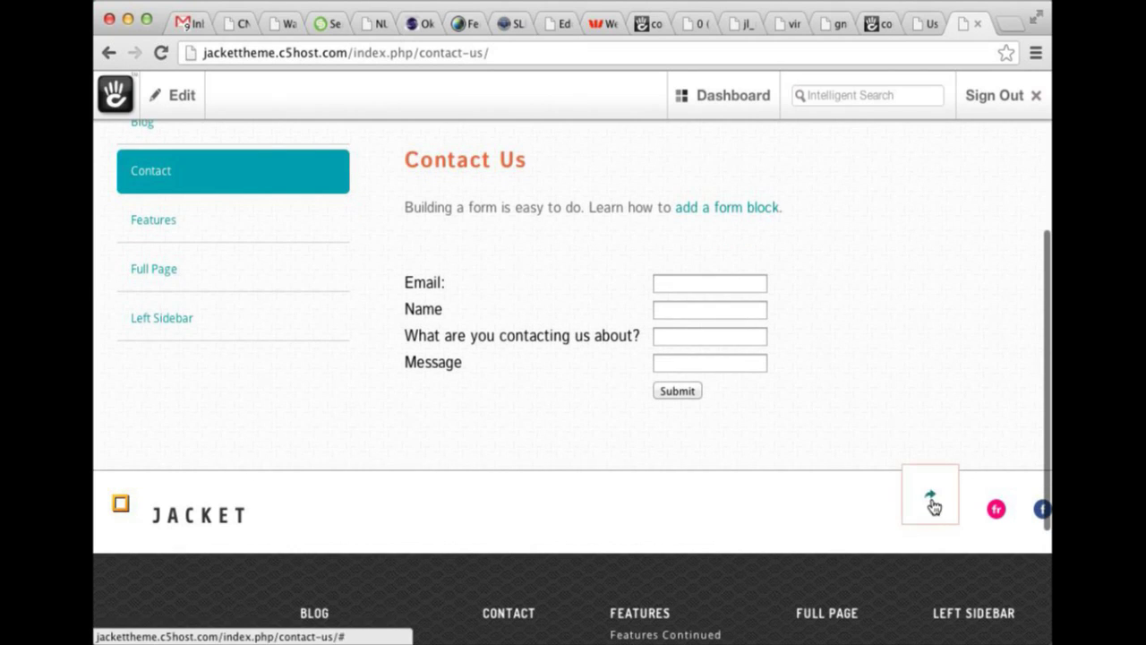
{"action": "left_click", "coordinate": [694, 282]}
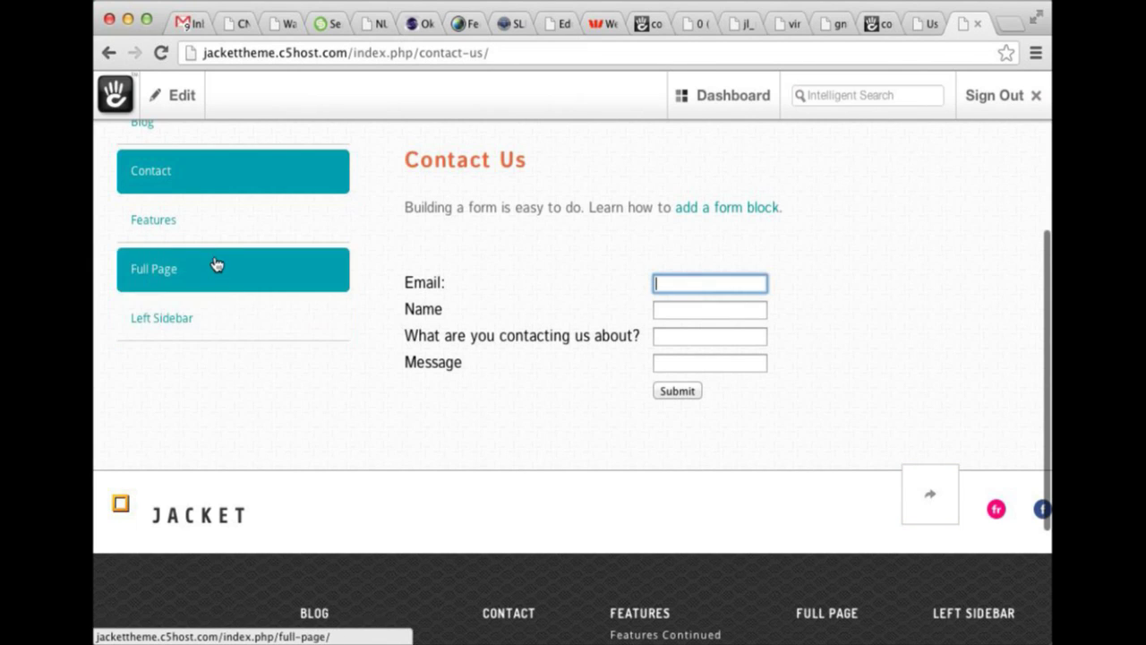
{"action": "scroll", "coordinate": [204, 244], "scroll_direction": "up", "scroll_amount": 4}
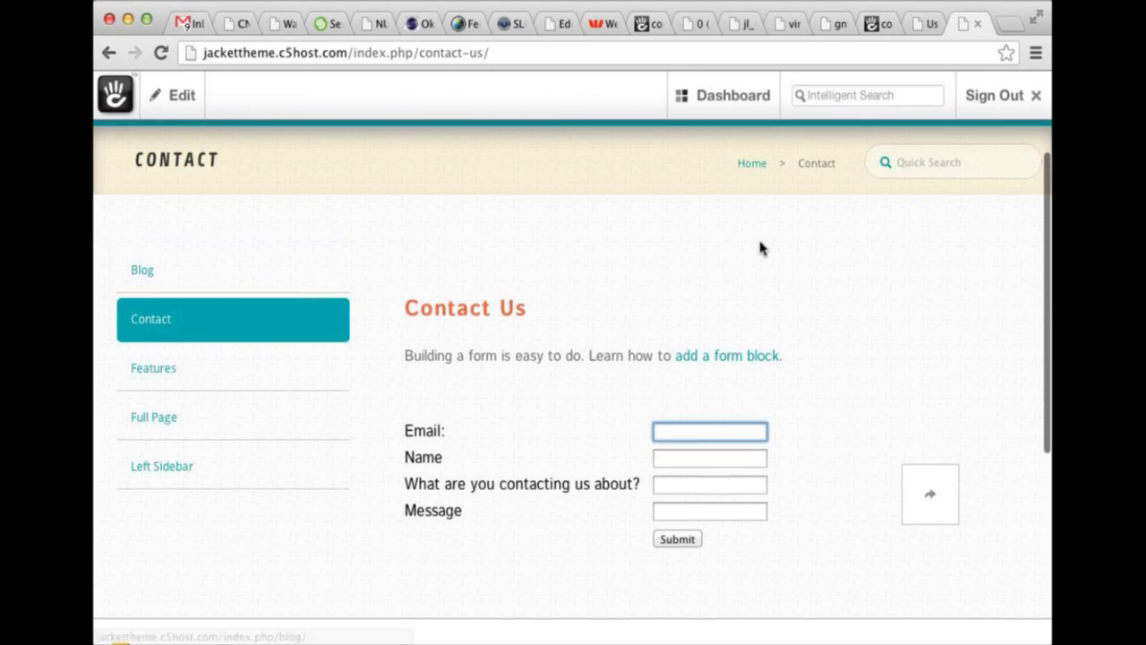
{"action": "scroll", "coordinate": [748, 269], "scroll_direction": "up", "scroll_amount": 1}
Quick Search the site for 'con' and scroll the results showing the Contact page.
{"action": "left_click", "coordinate": [891, 202]}
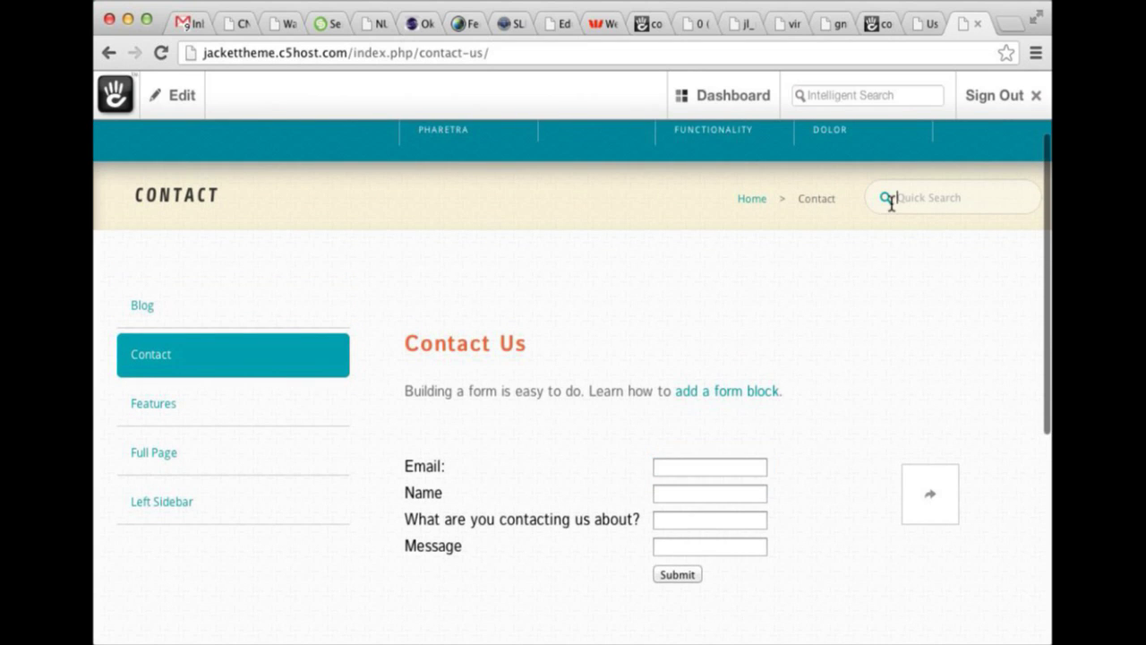
{"action": "type", "text": "contact"}
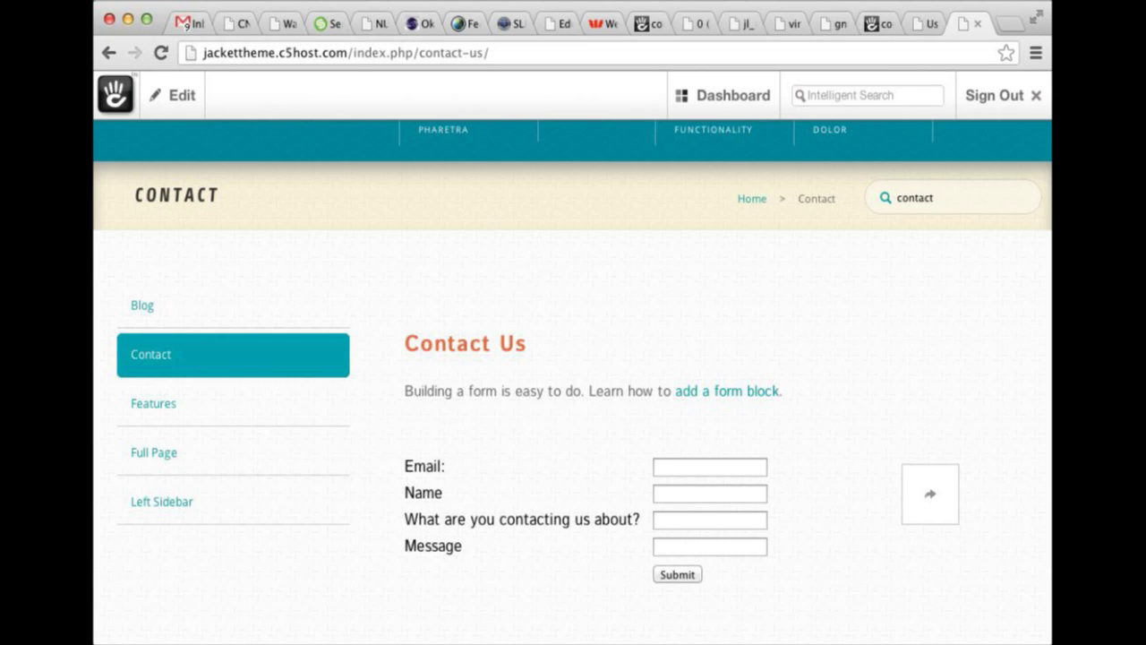
{"action": "key", "text": "Return"}
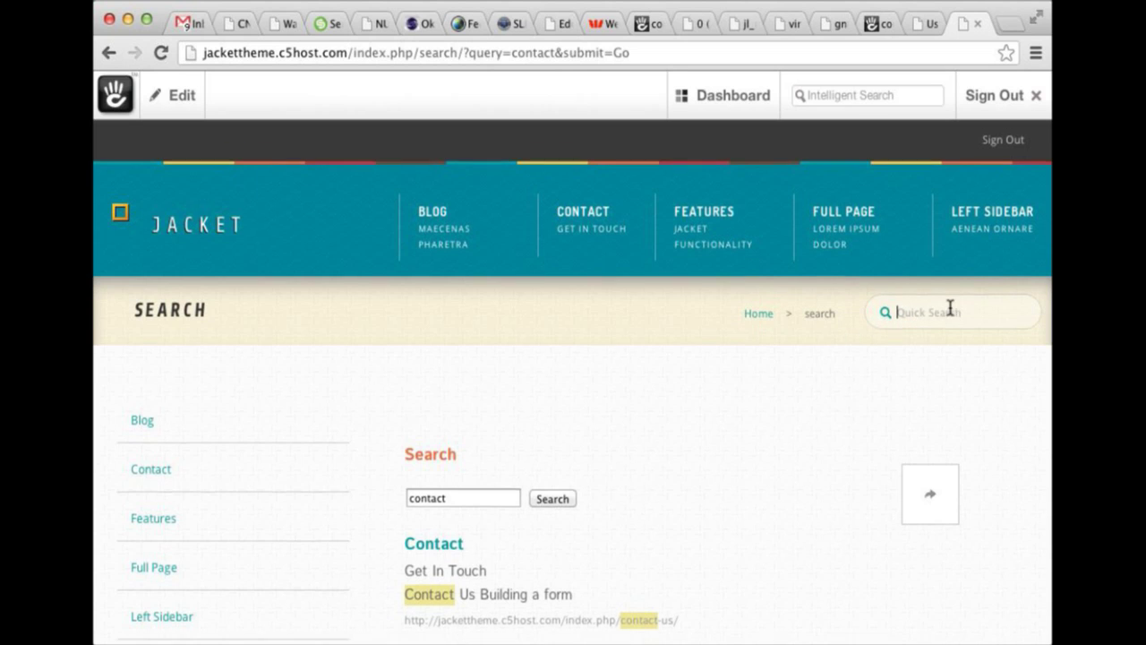
{"action": "scroll", "coordinate": [822, 327], "scroll_direction": "down", "scroll_amount": 5}
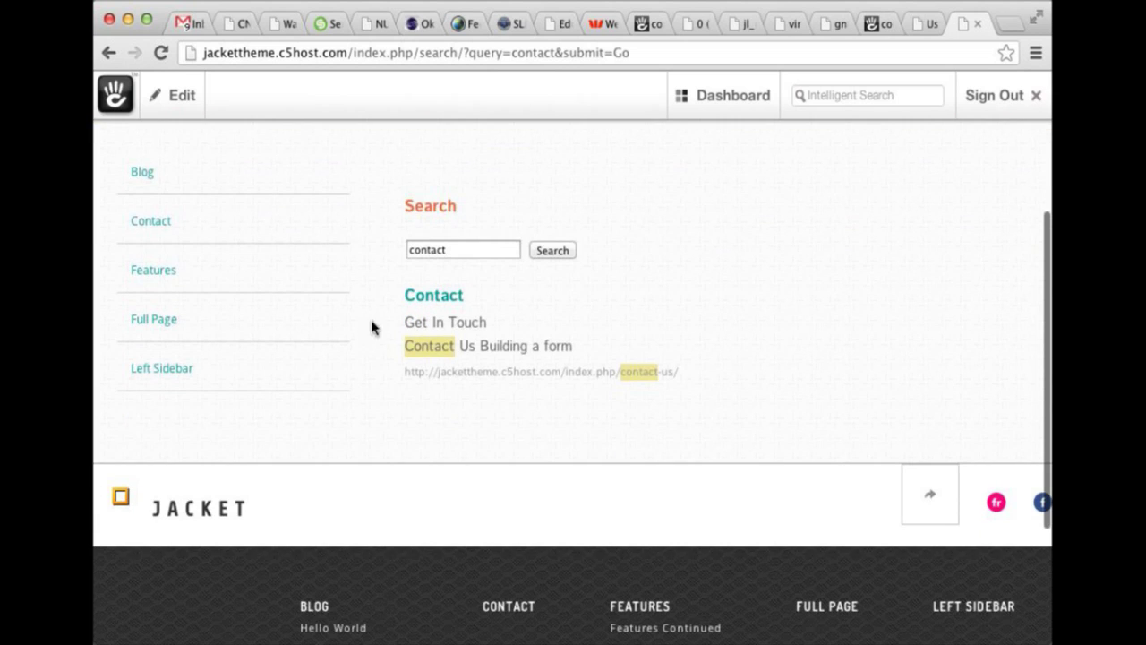
{"action": "scroll", "coordinate": [616, 361], "scroll_direction": "up", "scroll_amount": 4}
{"action": "scroll", "coordinate": [616, 361], "scroll_direction": "up", "scroll_amount": 1}
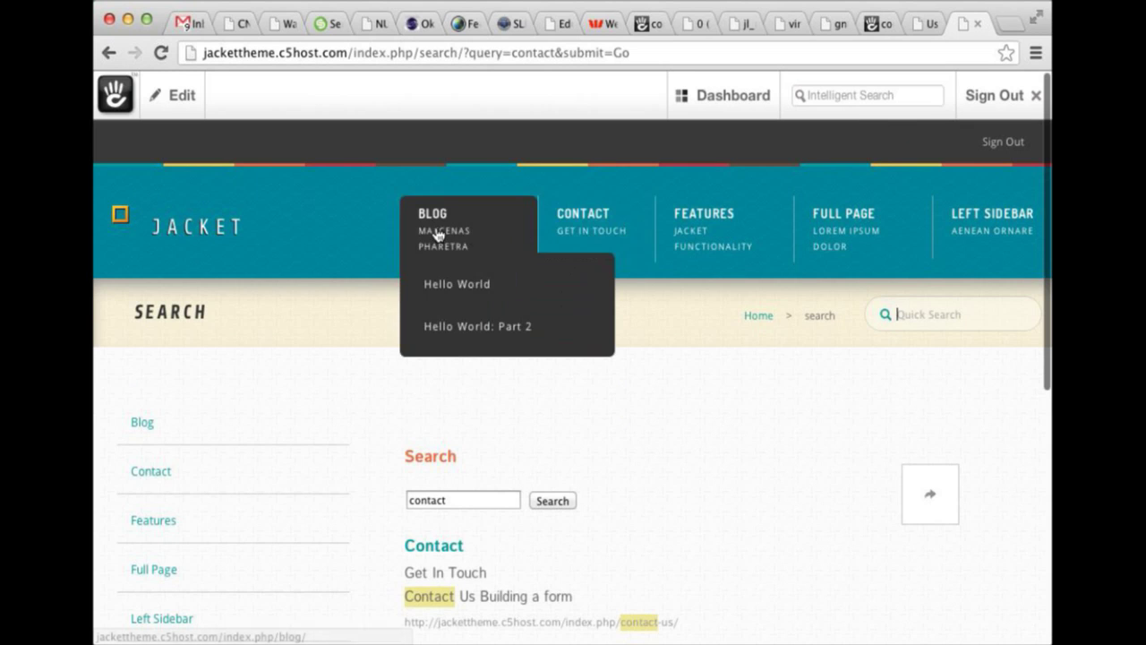
Go from the Dashboard through System & Settings to the Social Icon Manager.
{"action": "left_click", "coordinate": [752, 109]}
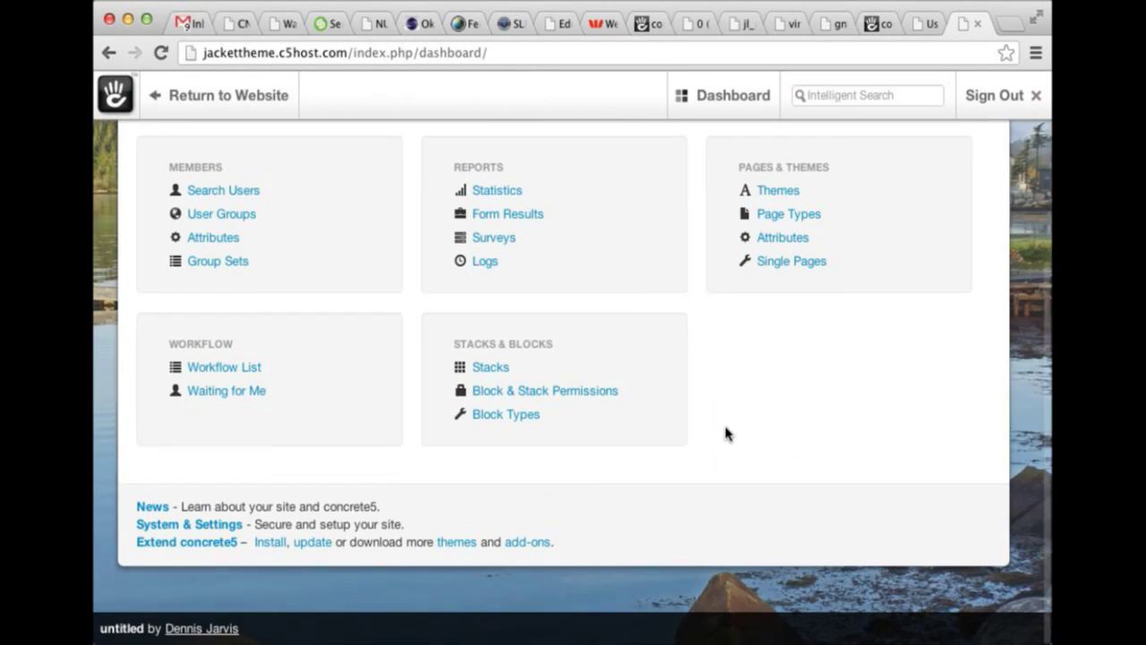
{"action": "left_click", "coordinate": [157, 524]}
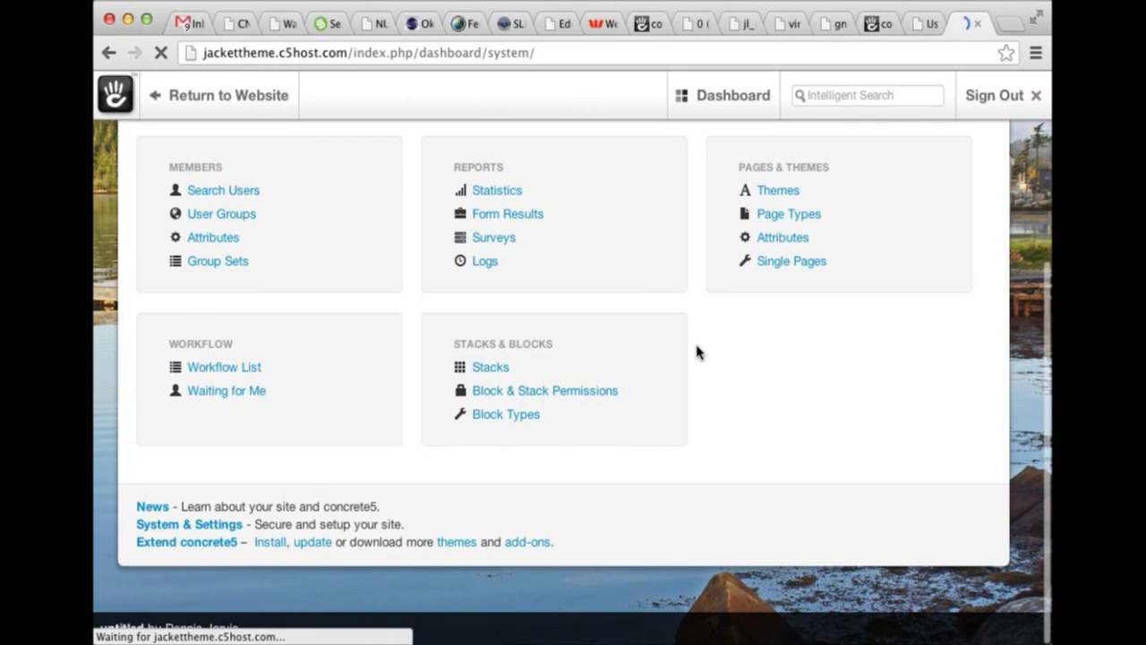
{"action": "scroll", "coordinate": [695, 350], "scroll_direction": "down", "scroll_amount": 10}
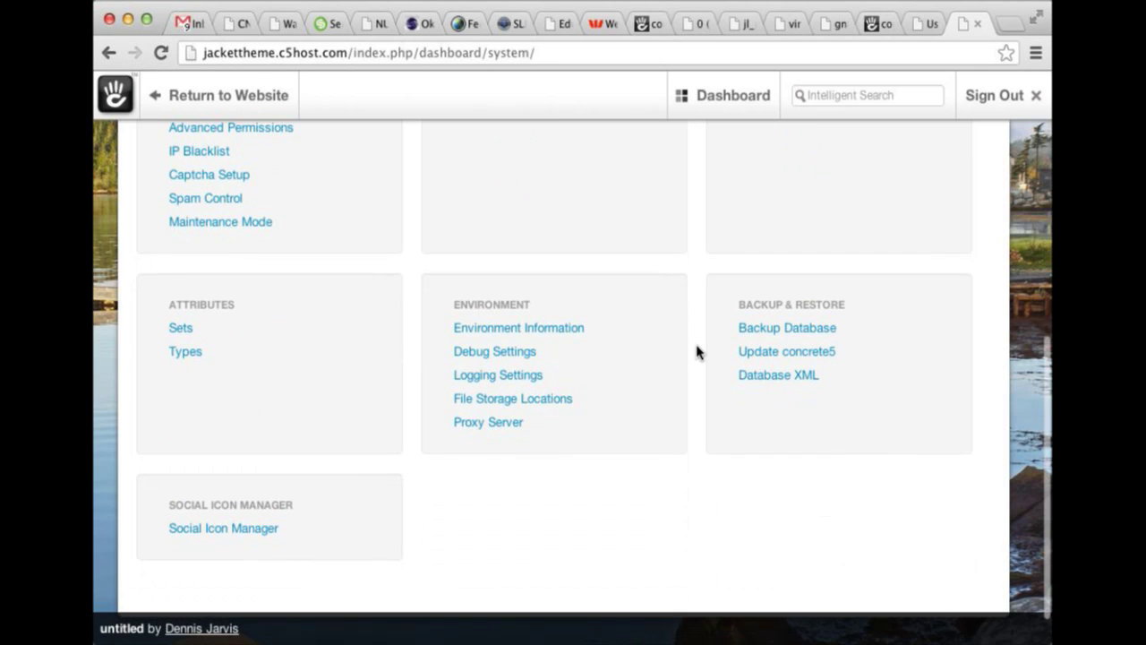
{"action": "left_click", "coordinate": [248, 475]}
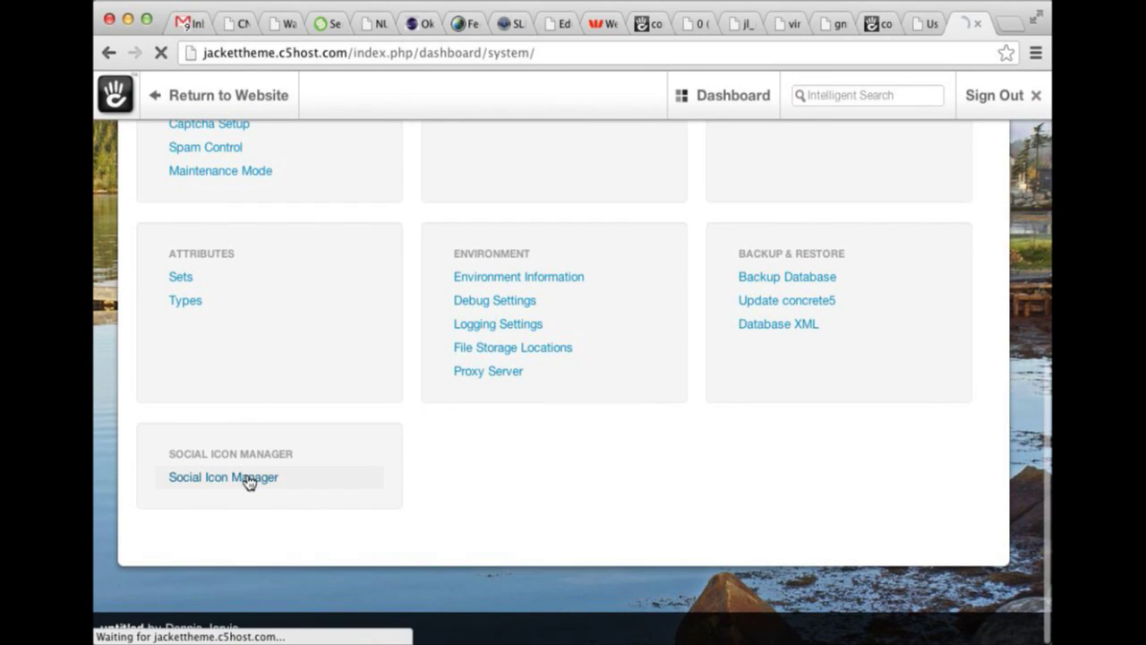
{"action": "scroll", "coordinate": [670, 409], "scroll_direction": "down", "scroll_amount": 10}
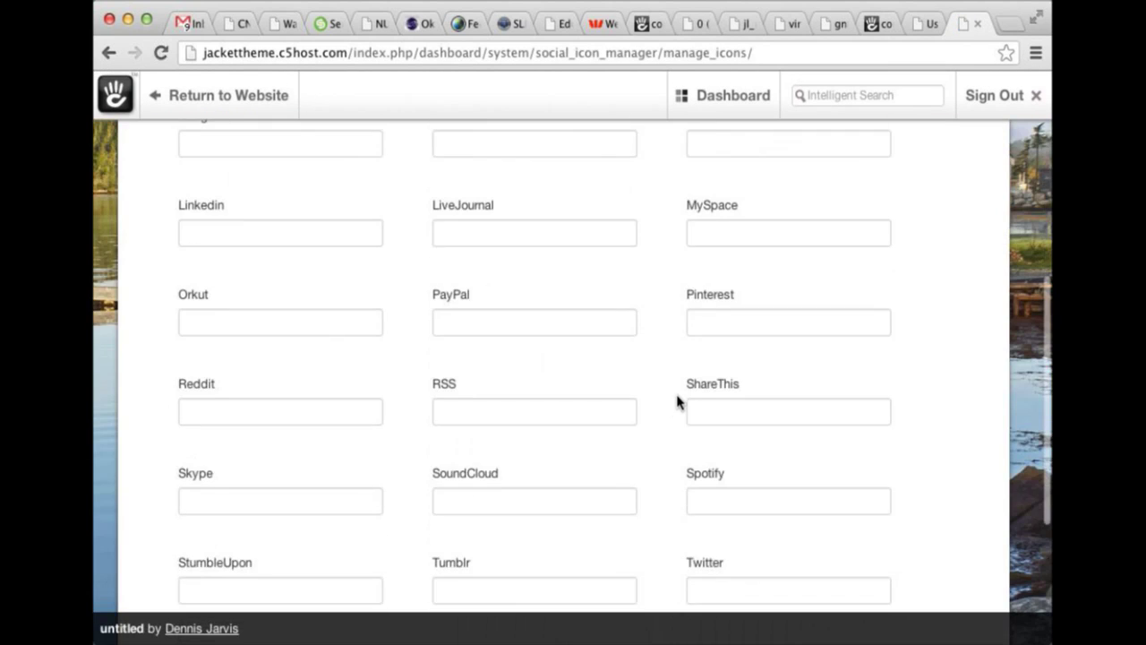
{"action": "scroll", "coordinate": [678, 400], "scroll_direction": "down", "scroll_amount": 3}
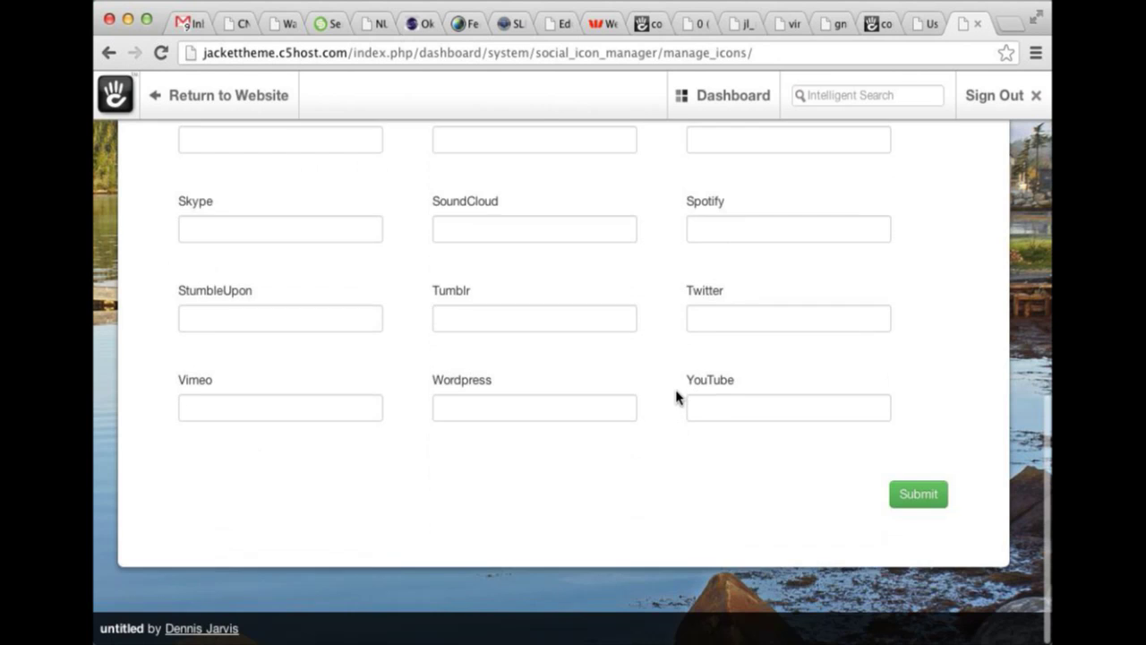
{"action": "scroll", "coordinate": [672, 400], "scroll_direction": "up", "scroll_amount": 7}
Review the social address fields, trying Digg, Email and Google+; only Facebook and Flickr are filled.
{"action": "left_click", "coordinate": [520, 281]}
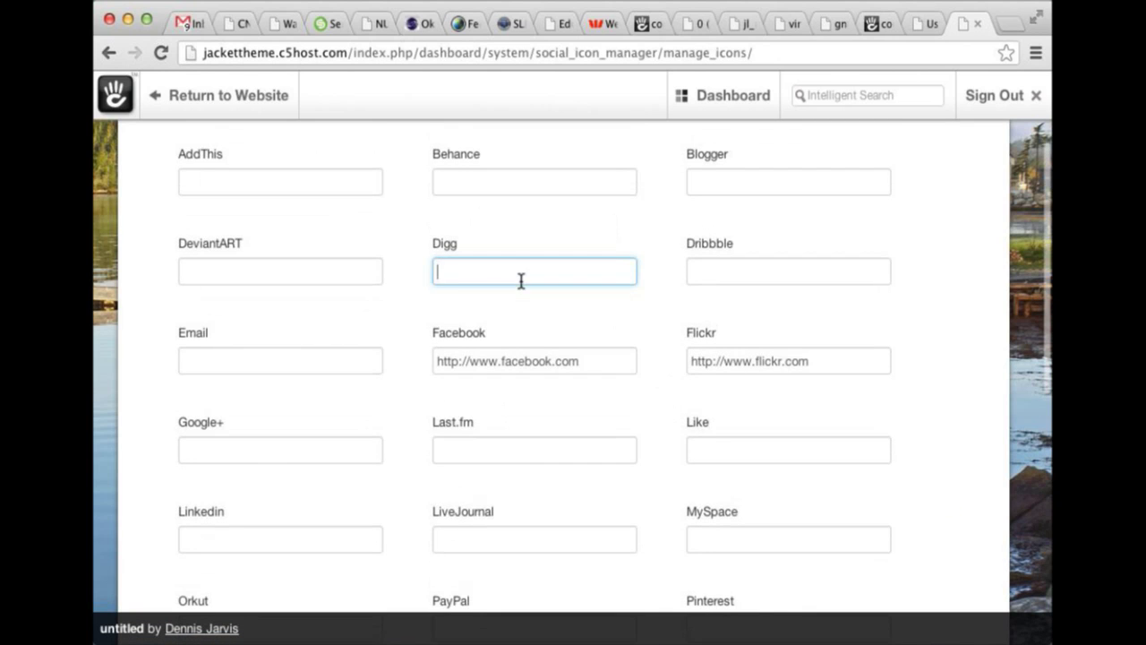
{"action": "scroll", "coordinate": [448, 290], "scroll_direction": "up", "scroll_amount": 3}
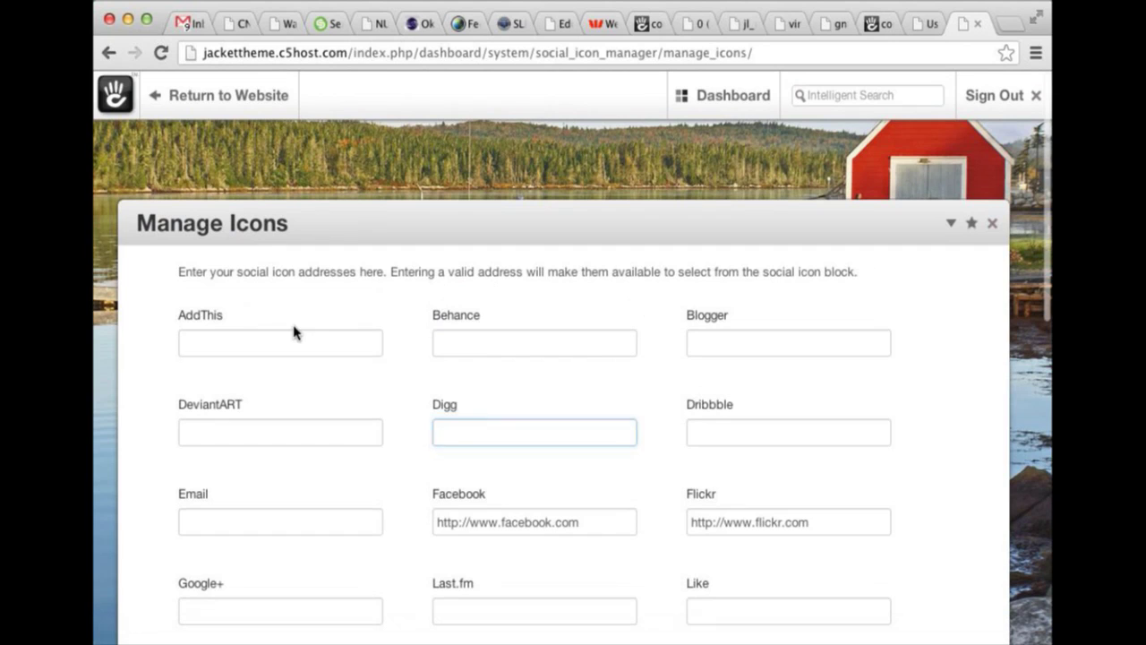
{"action": "left_click", "coordinate": [394, 306]}
{"action": "left_click", "coordinate": [292, 522]}
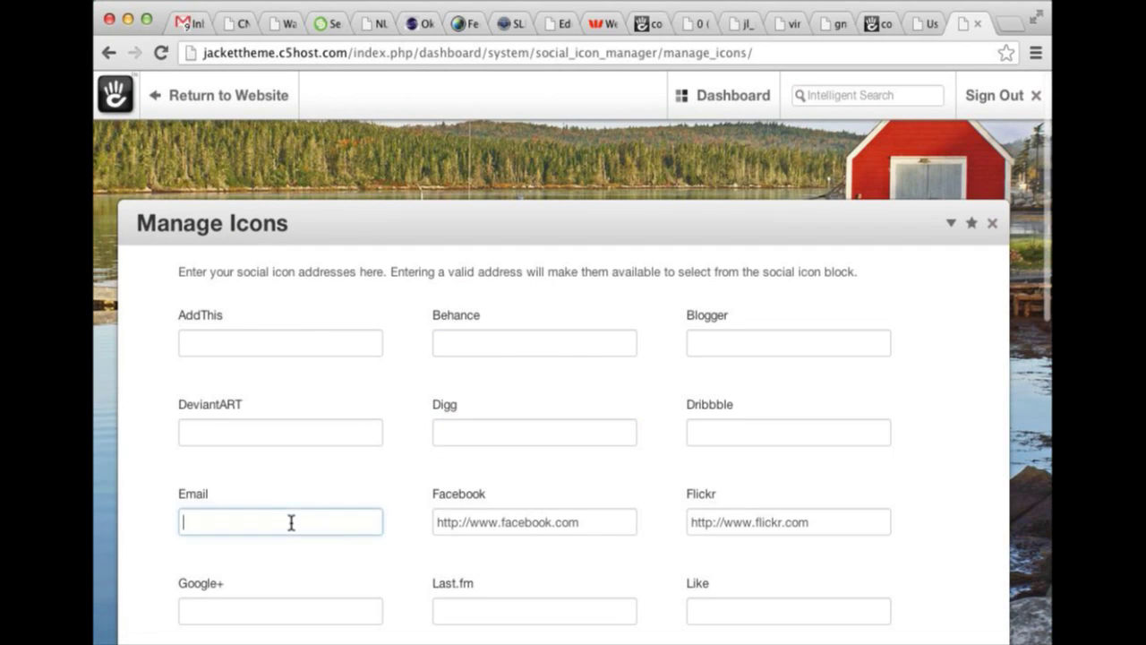
{"action": "scroll", "coordinate": [310, 519], "scroll_direction": "down", "scroll_amount": 2}
{"action": "left_click", "coordinate": [304, 551]}
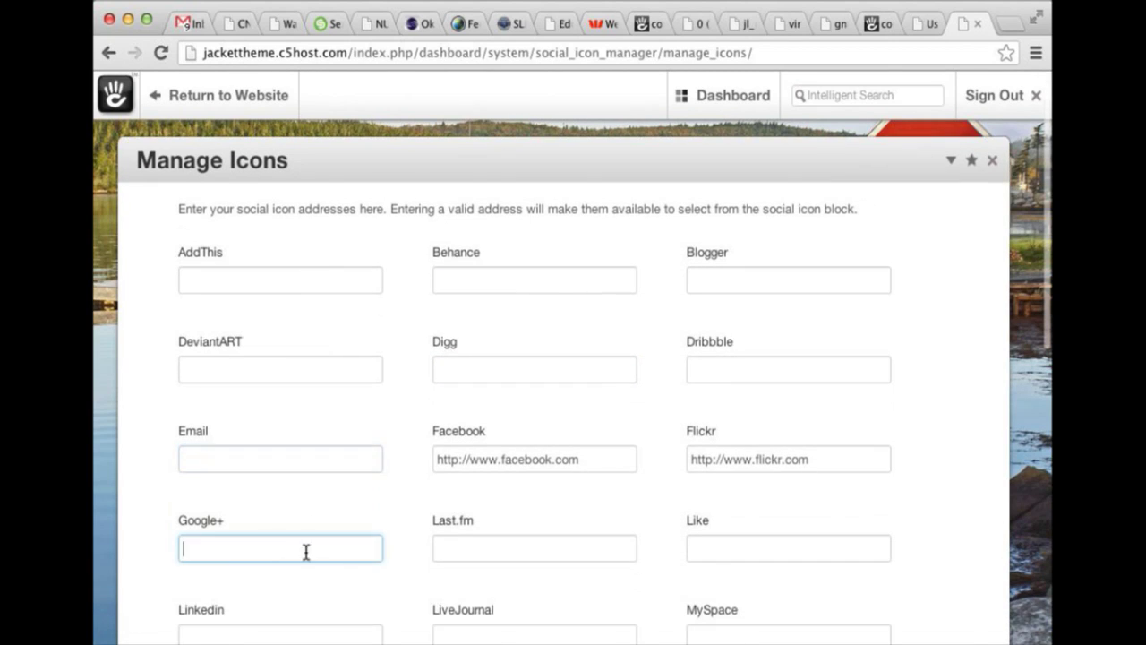
{"action": "scroll", "coordinate": [396, 418], "scroll_direction": "down", "scroll_amount": 1}
{"action": "scroll", "coordinate": [724, 427], "scroll_direction": "down", "scroll_amount": 2}
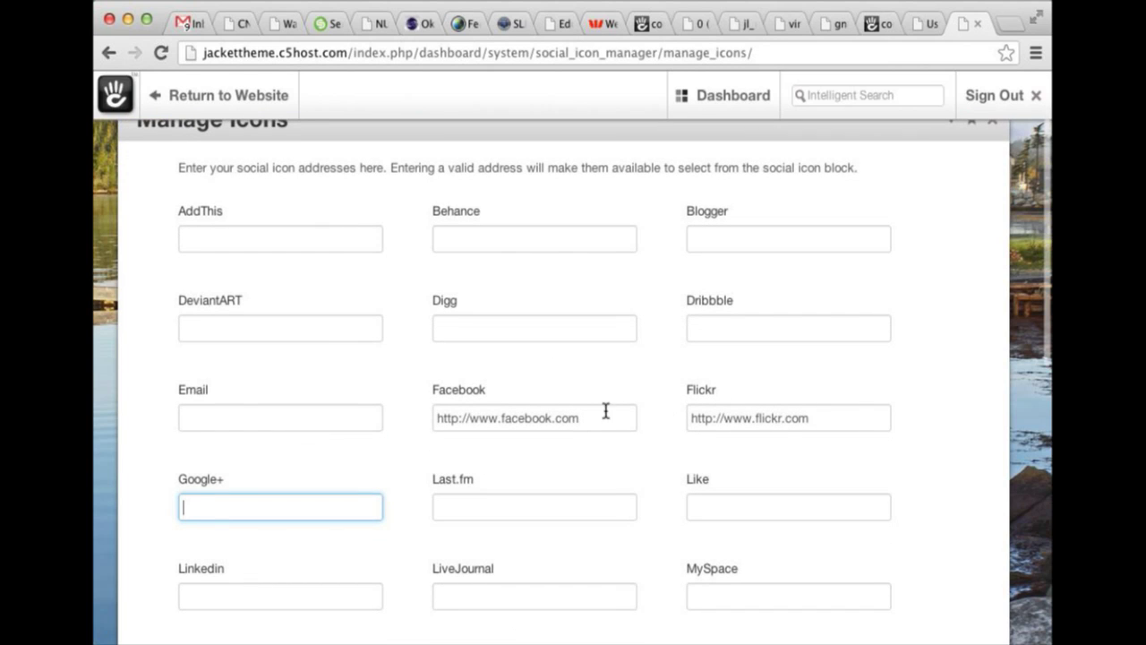
{"action": "scroll", "coordinate": [337, 366], "scroll_direction": "up", "scroll_amount": 4}
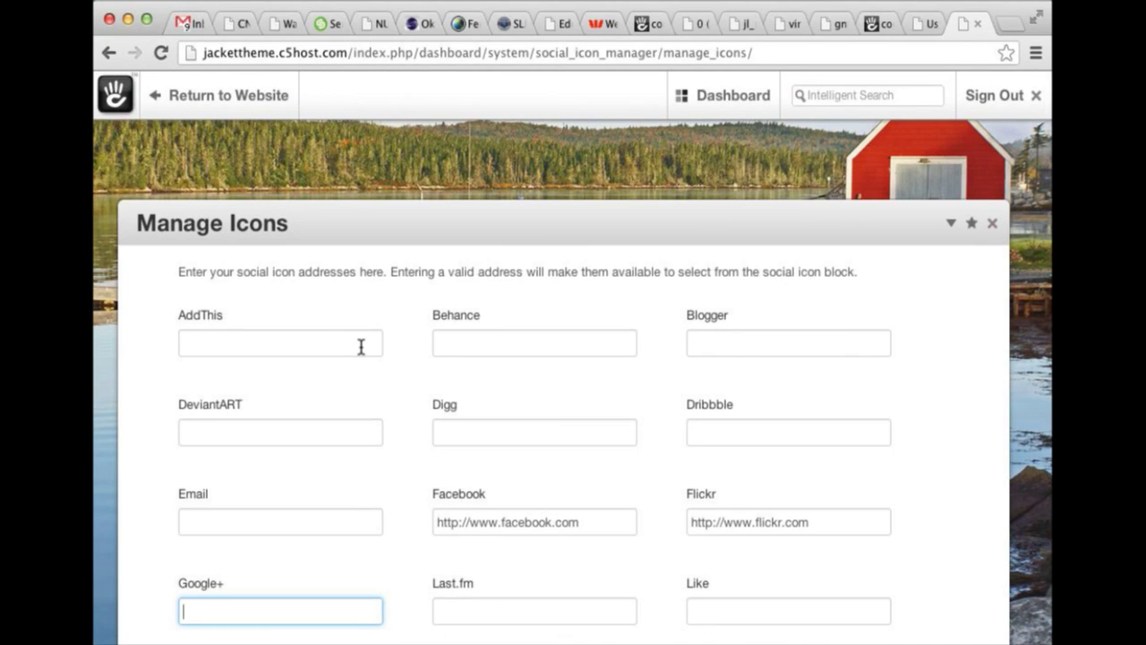
{"action": "scroll", "coordinate": [373, 299], "scroll_direction": "down", "scroll_amount": 4}
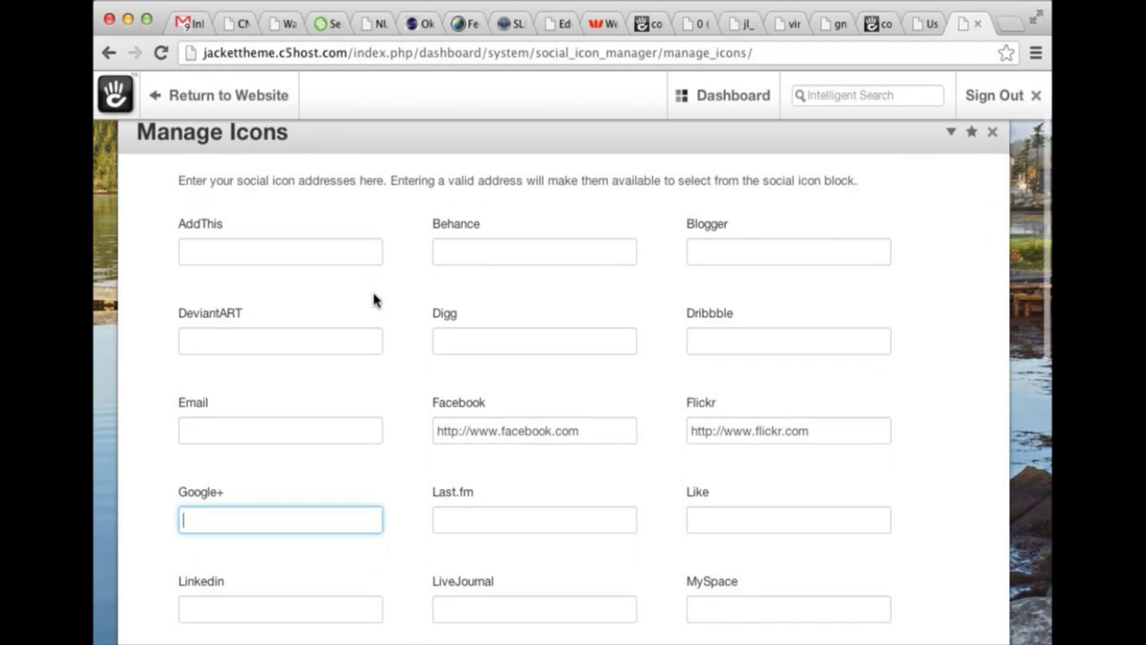
{"action": "scroll", "coordinate": [374, 300], "scroll_direction": "down", "scroll_amount": 15}
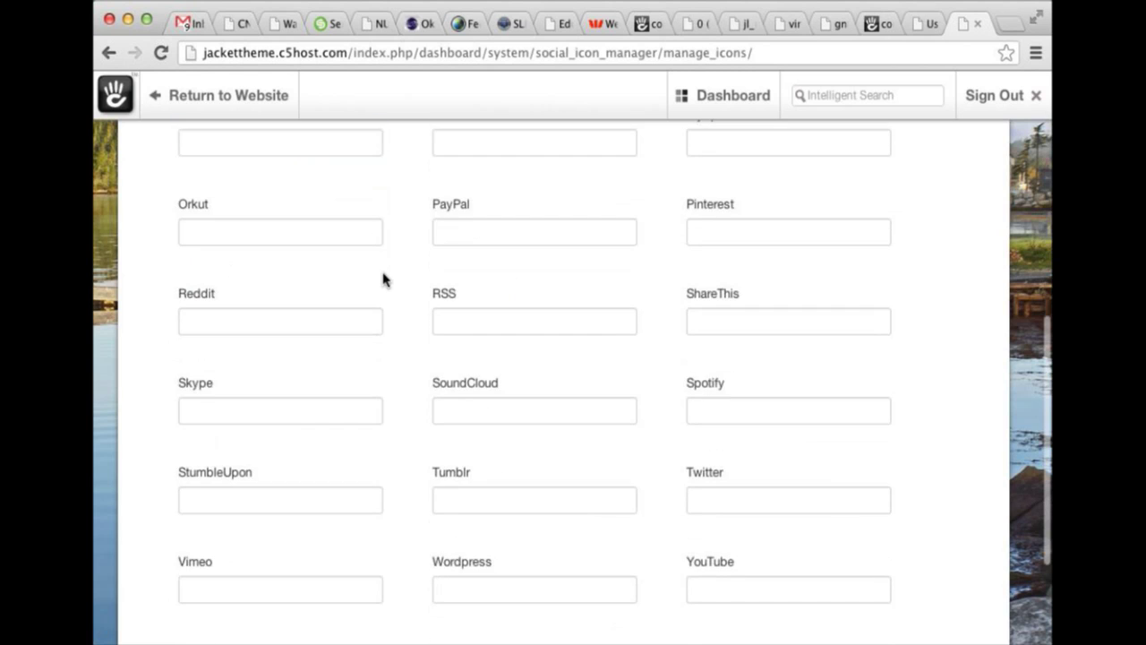
{"action": "scroll", "coordinate": [493, 404], "scroll_direction": "up", "scroll_amount": 15}
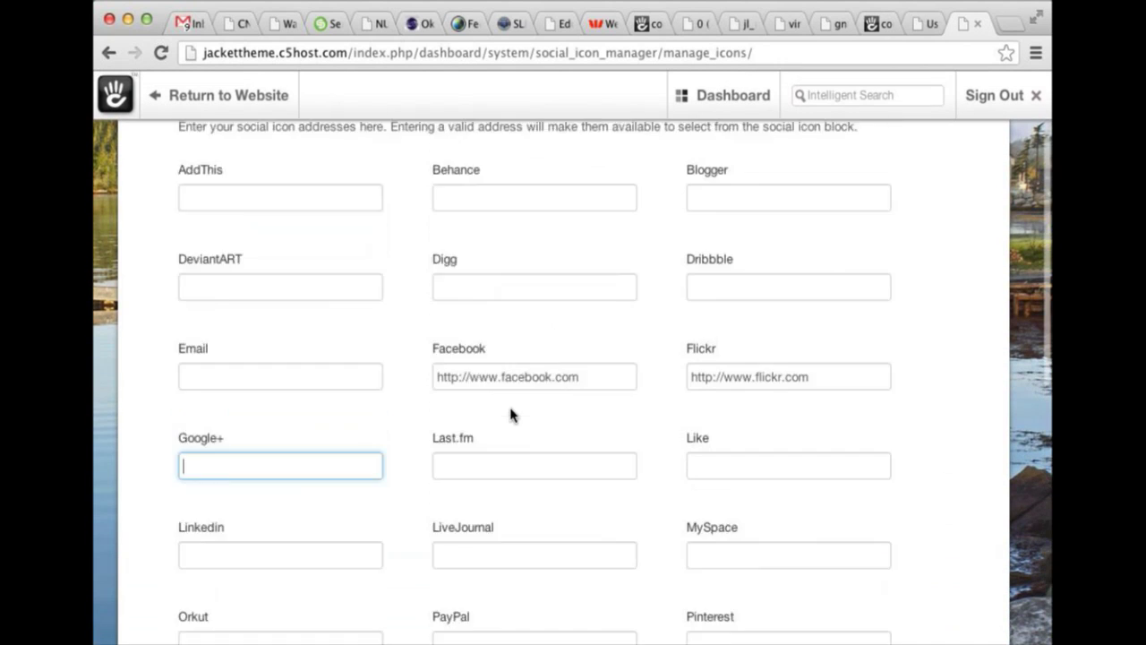
Change the Facebook address to facebook.com/concrete5, submit it, and return to the website.
{"action": "left_click", "coordinate": [597, 429]}
{"action": "type", "text": ".c"}
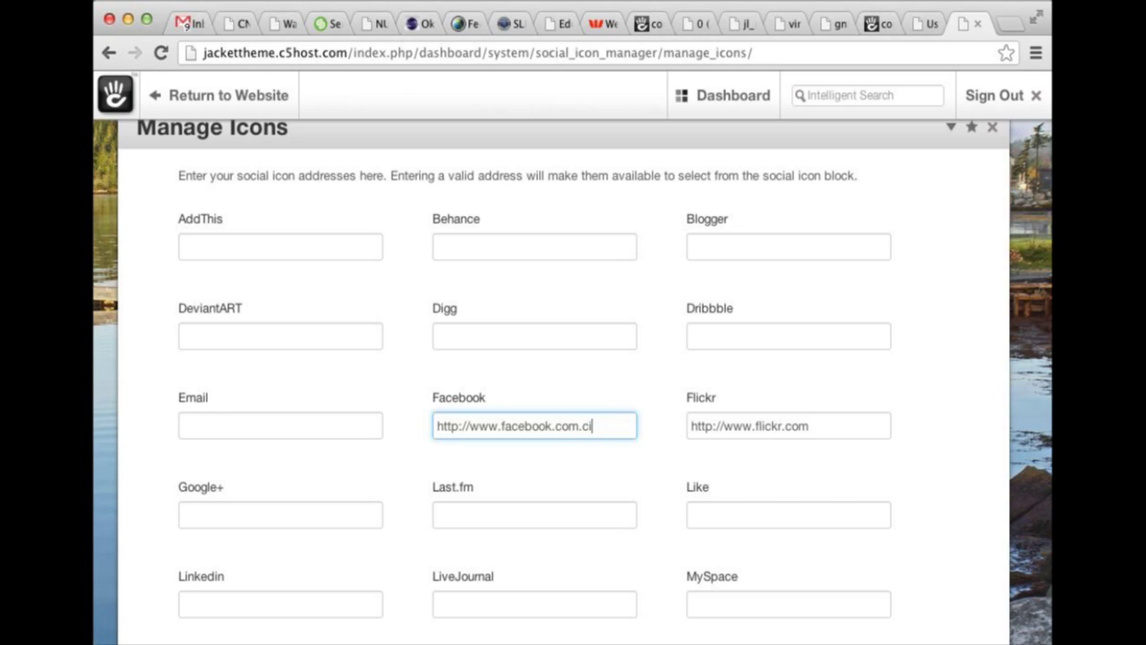
{"action": "key", "text": "BackSpace"}
{"action": "key", "text": "BackSpace"}
{"action": "type", "text": "/concrete5"}
{"action": "scroll", "coordinate": [866, 519], "scroll_direction": "down", "scroll_amount": 15}
{"action": "left_click", "coordinate": [898, 544]}
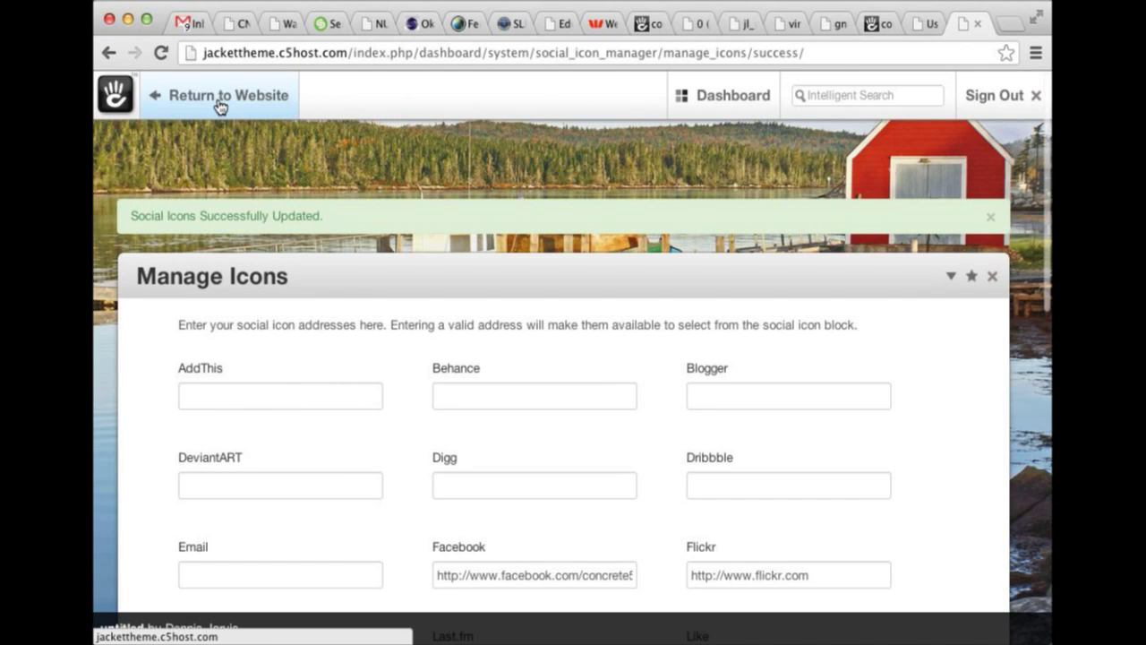
{"action": "left_click", "coordinate": [218, 101]}
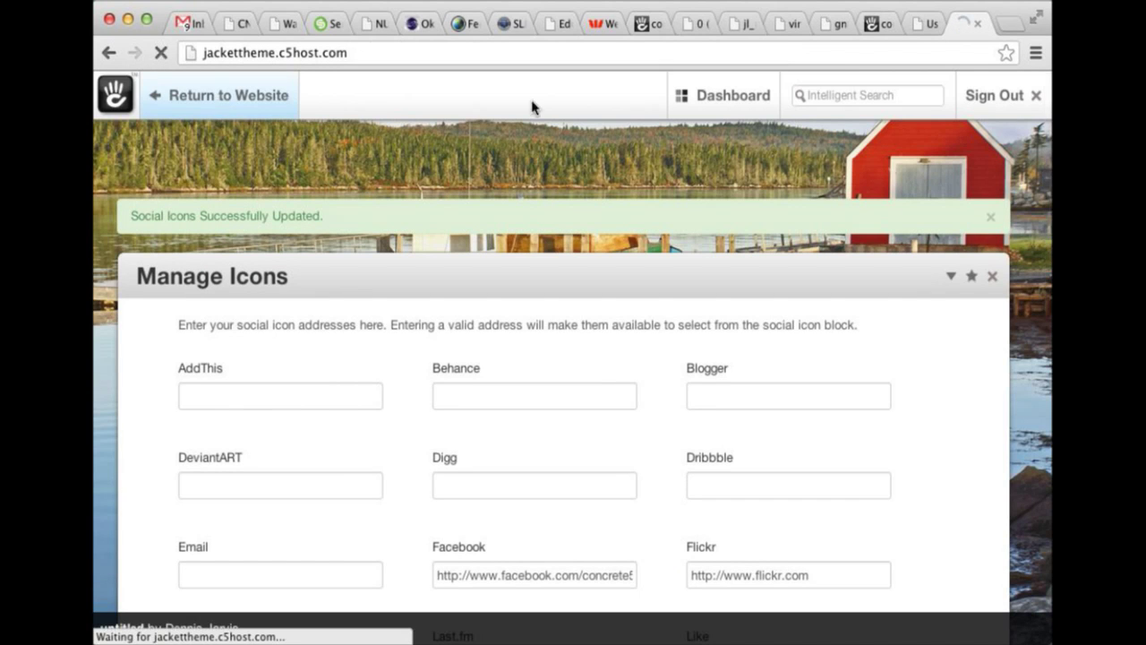